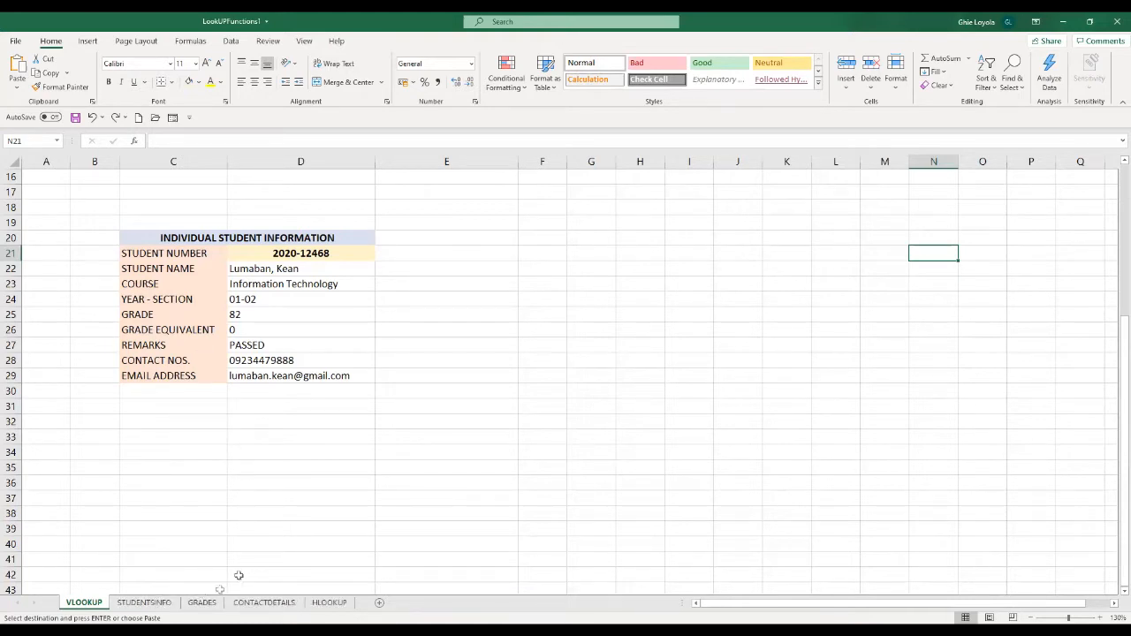
Step: Examine the grade equivalence table on the GRADES sheet and the range name assigned to its cells H6:I11
left_click(201, 603)
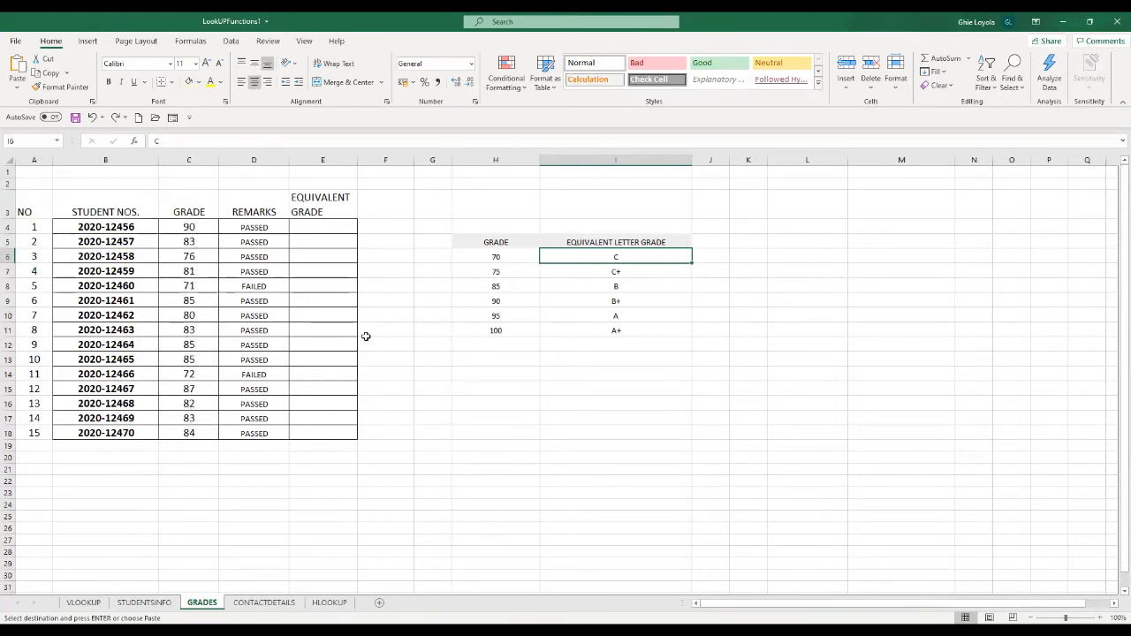
left_click_drag(487, 242, 618, 335)
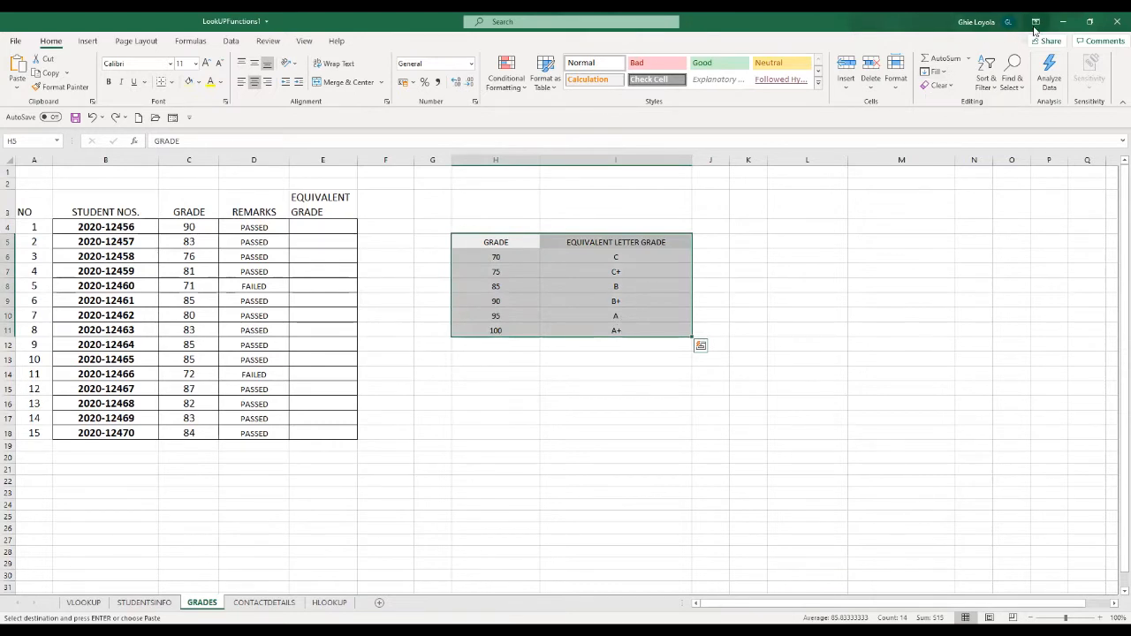
left_click(532, 399)
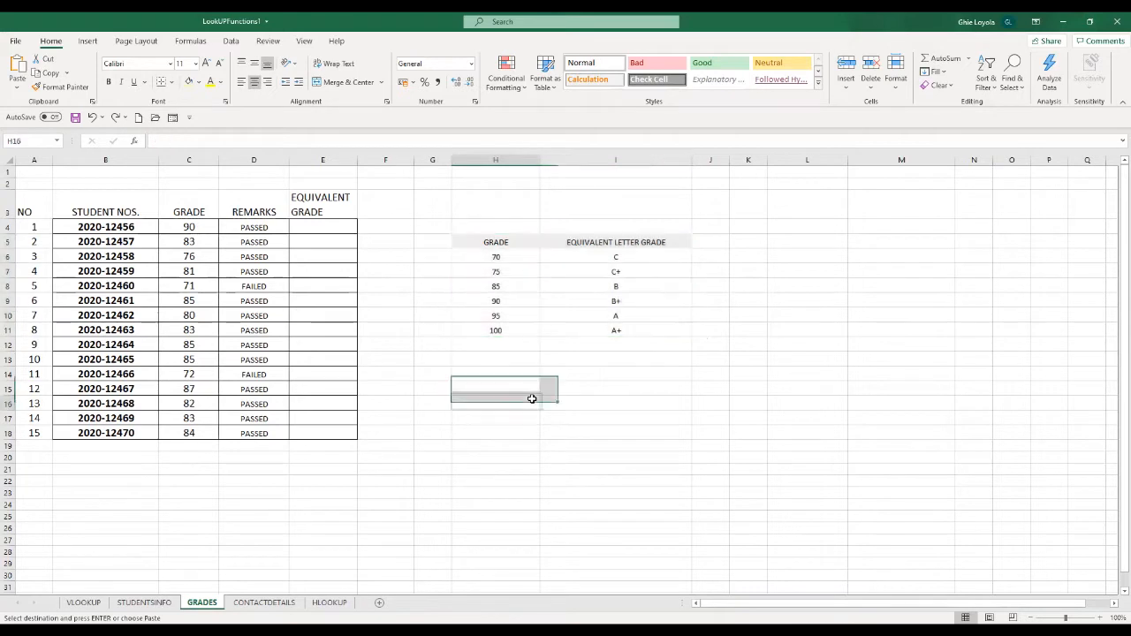
left_click_drag(501, 258, 560, 328)
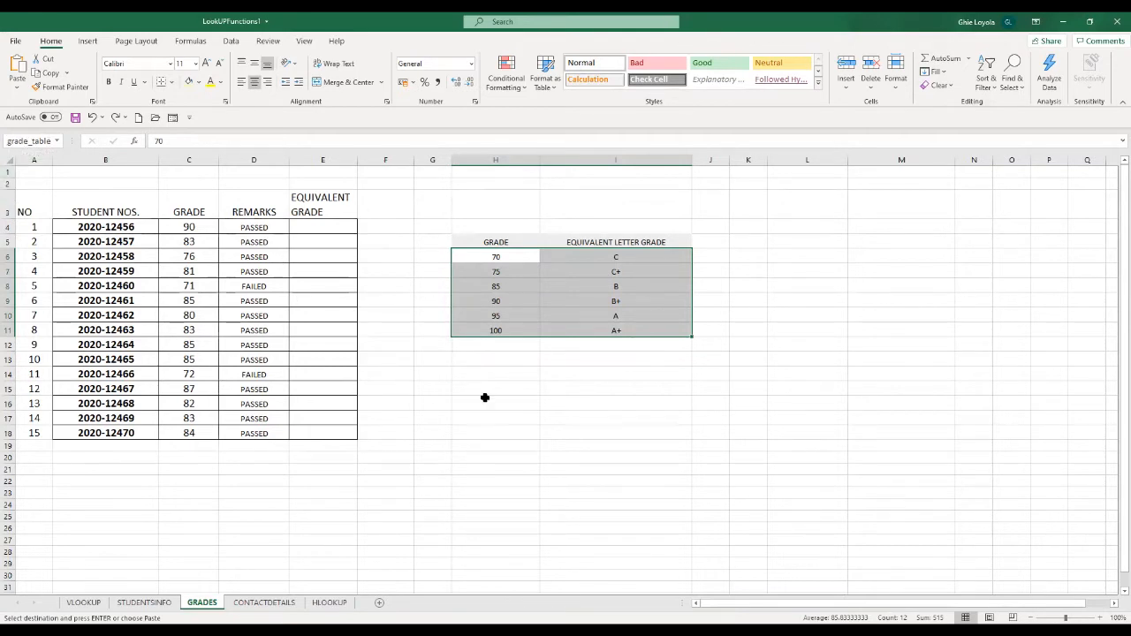
left_click(31, 141)
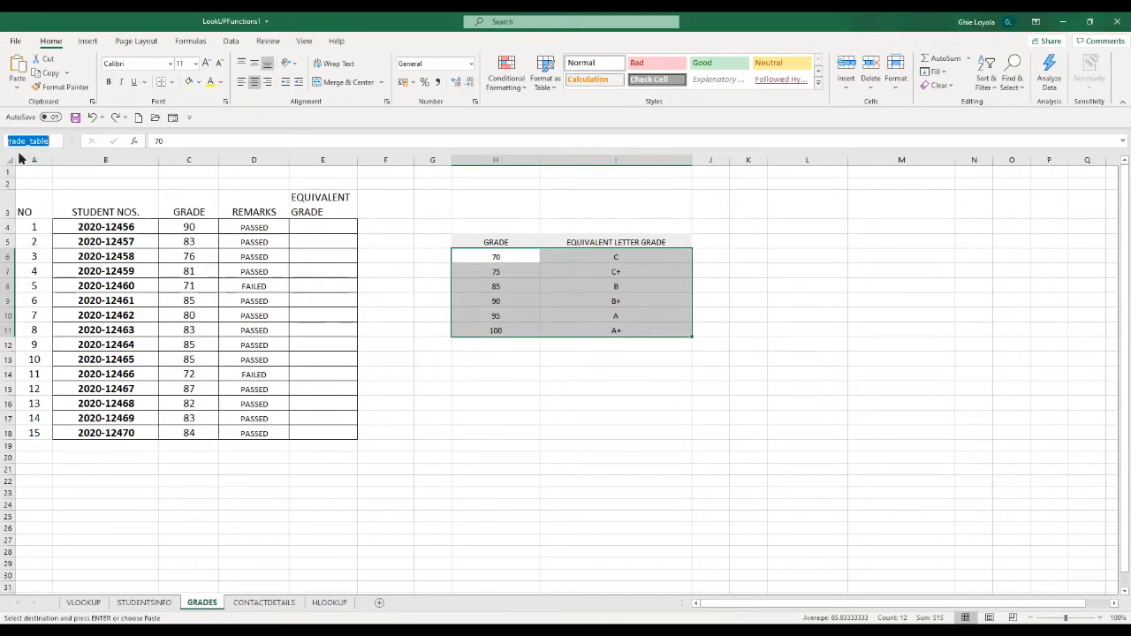
left_click(56, 143)
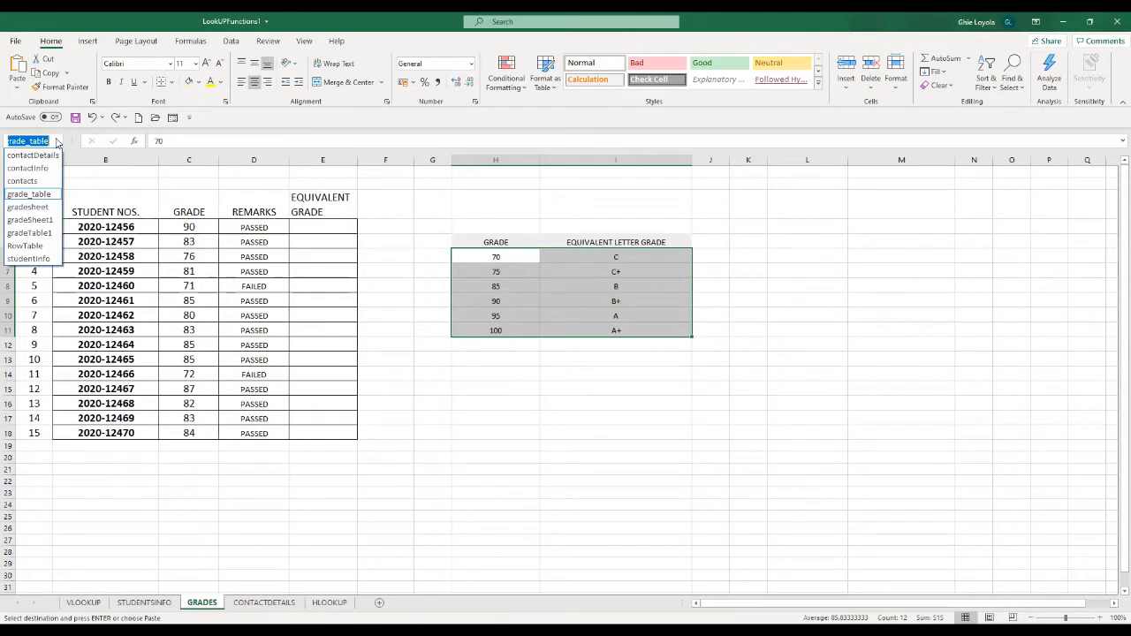
left_click(415, 193)
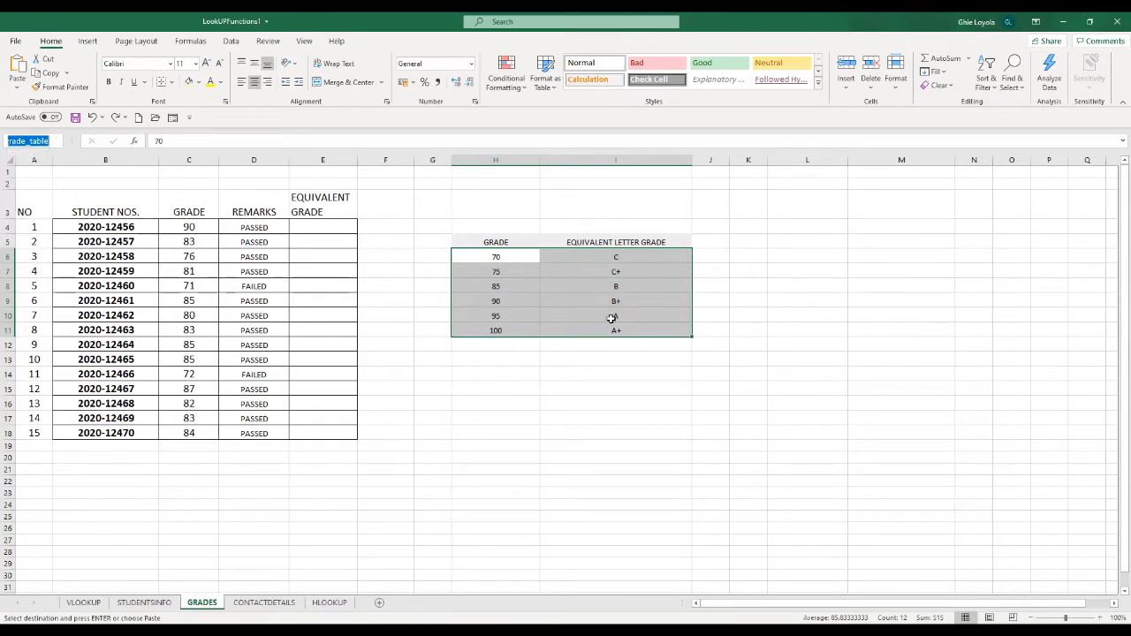
left_click(560, 313)
left_click(536, 398)
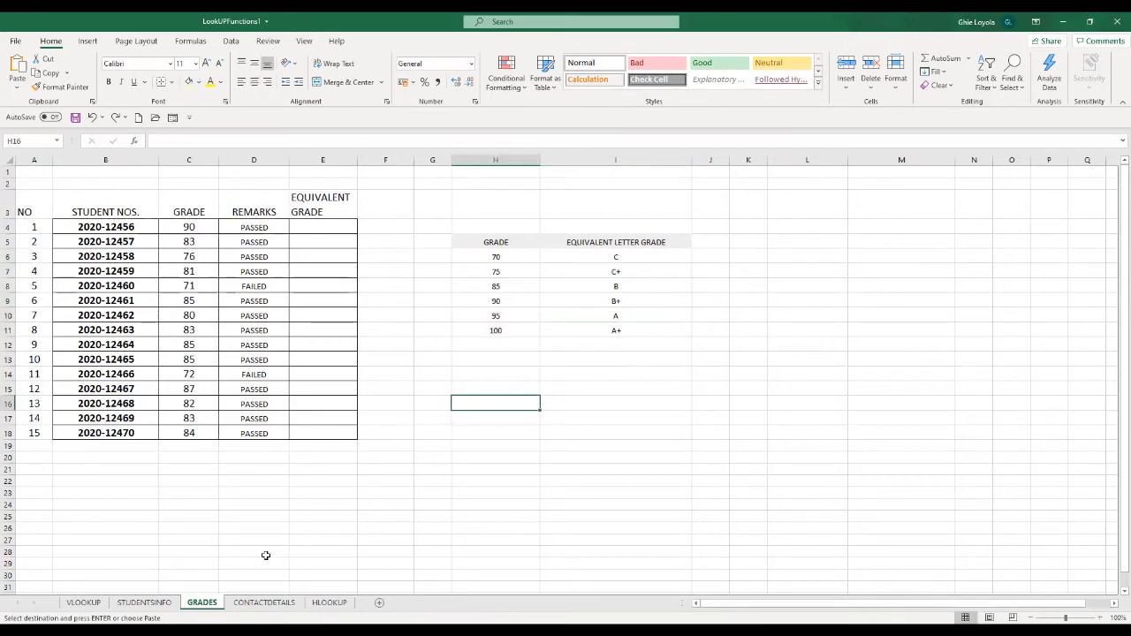
Step: Insert a VLOOKUP function from the Lookup & Reference category in cell E4 for the first student's equivalent grade
left_click(306, 227)
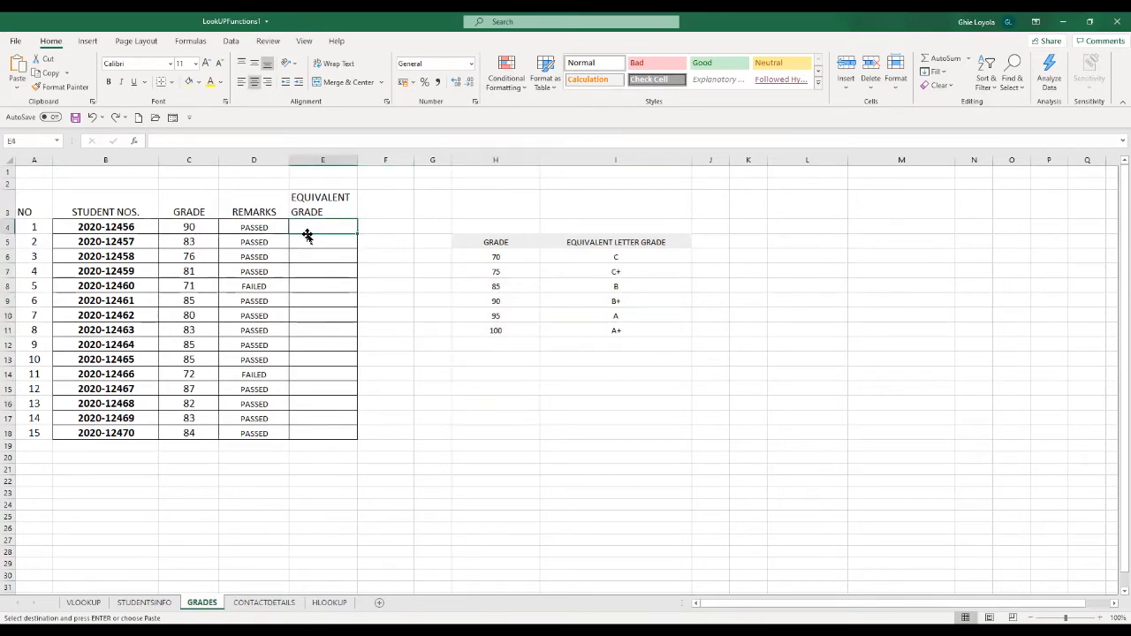
left_click_drag(401, 354, 398, 347)
left_click(313, 229)
left_click(137, 143)
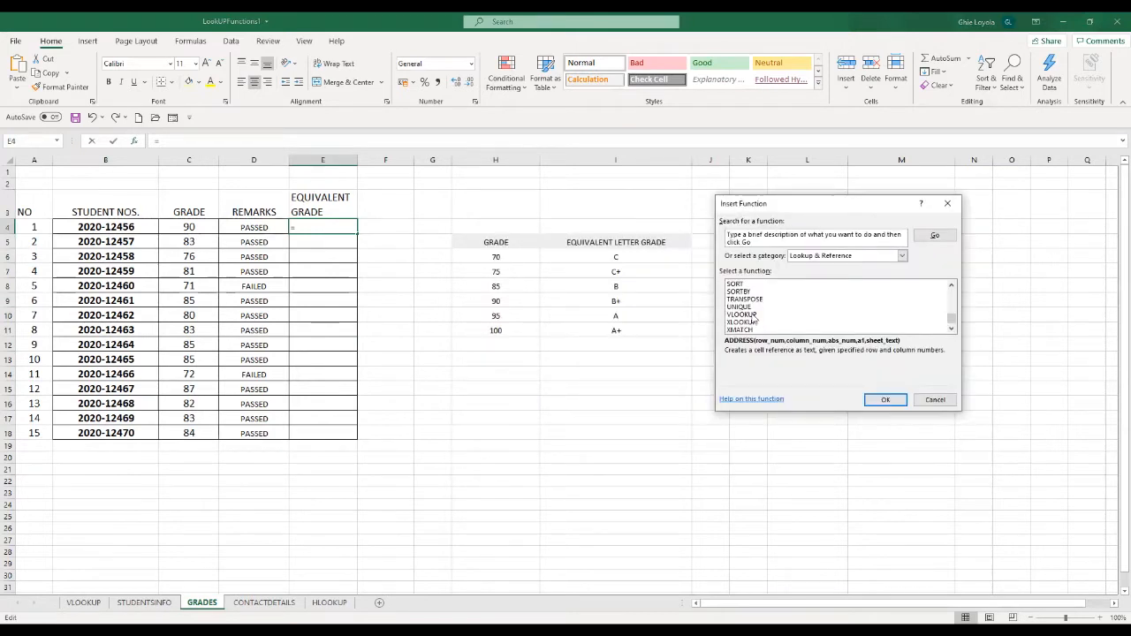
left_click(751, 316)
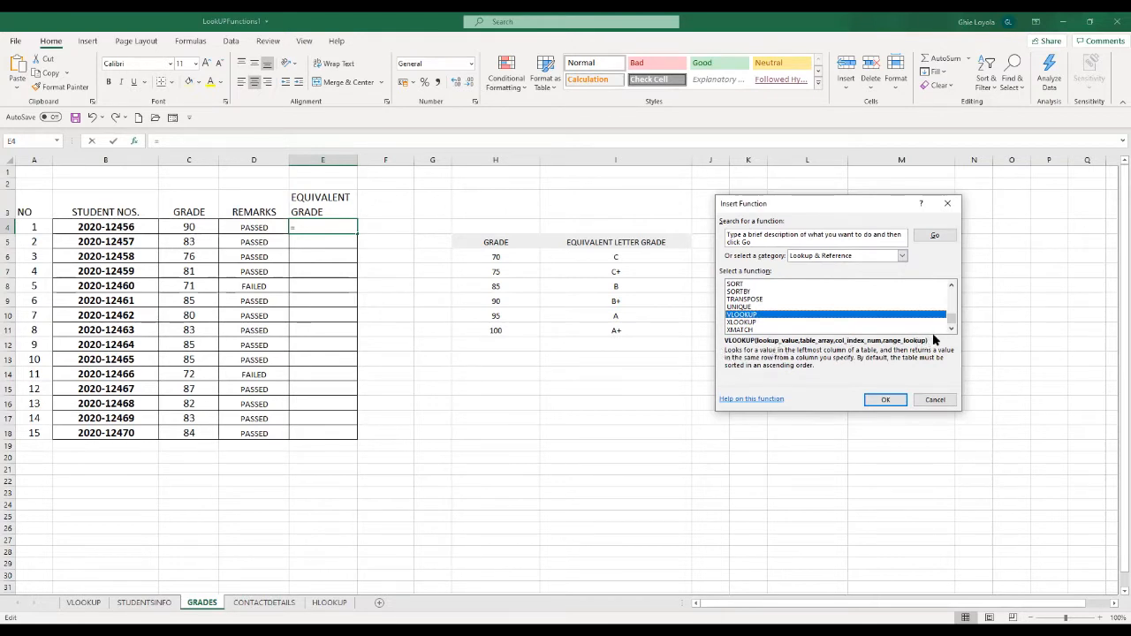
left_click(888, 401)
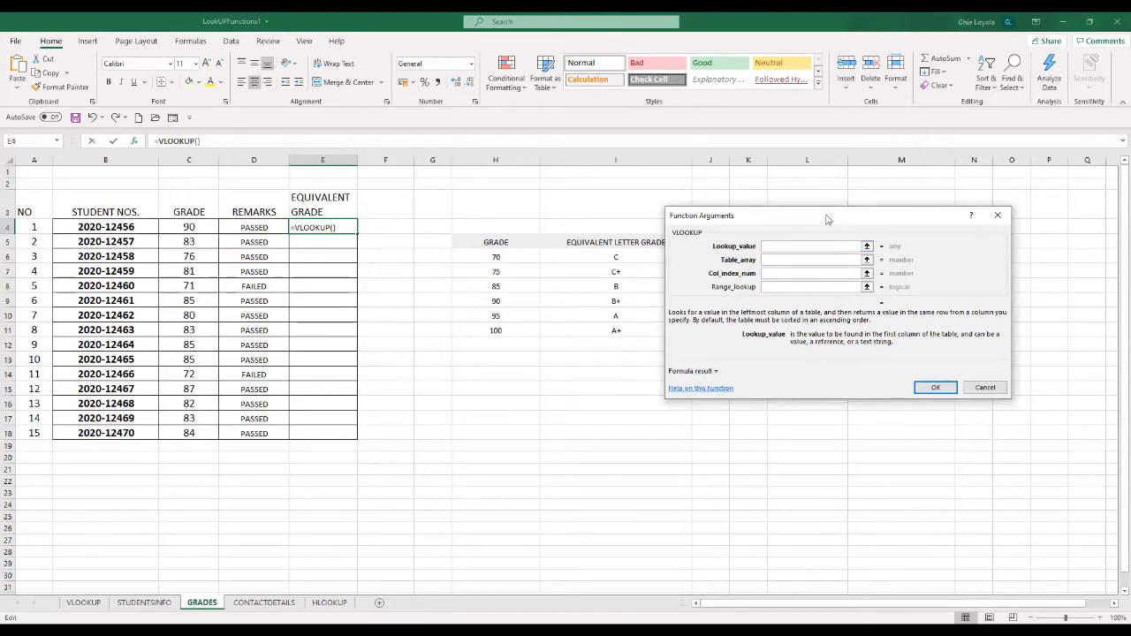
left_click_drag(827, 219, 879, 218)
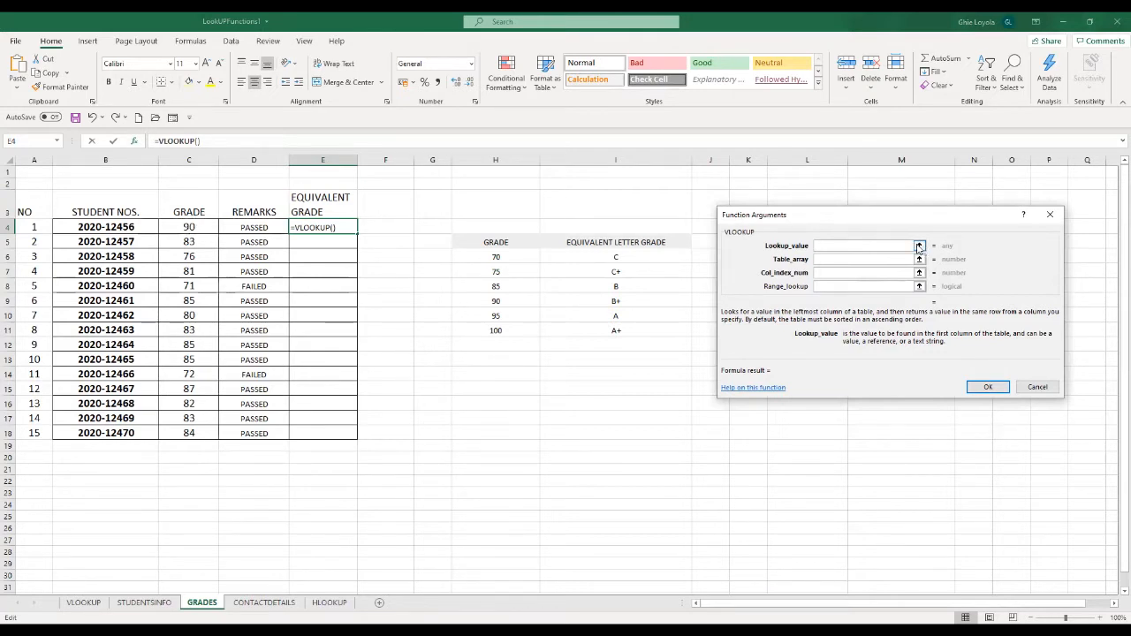
Step: Set the VLOOKUP lookup value to C4 and the table array to the grade_table range H6:I11
left_click(188, 227)
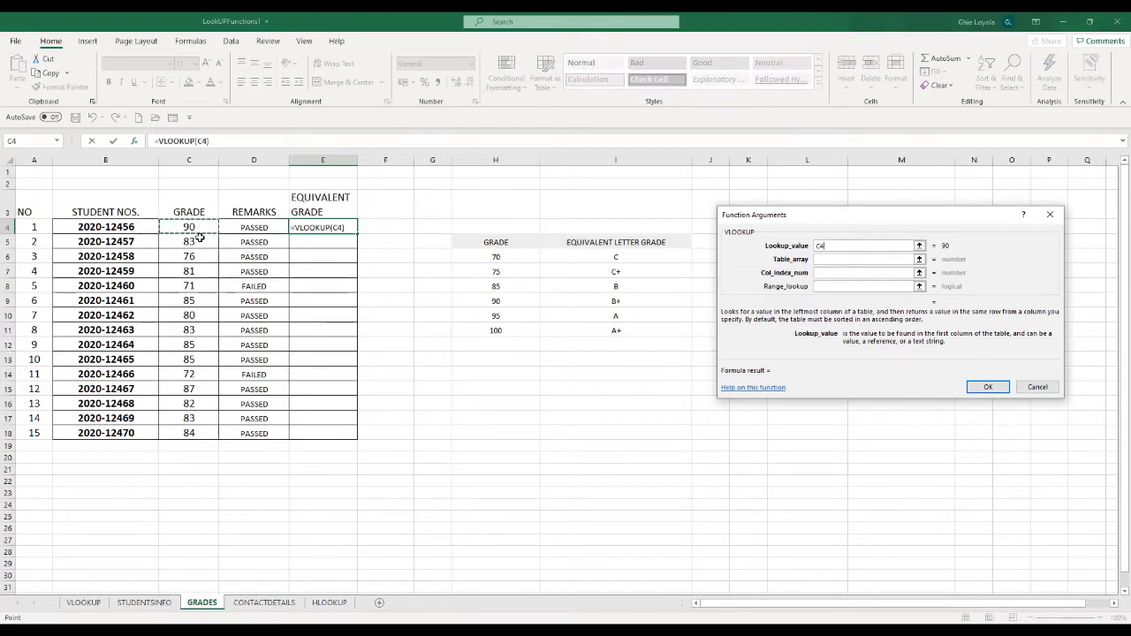
left_click(835, 260)
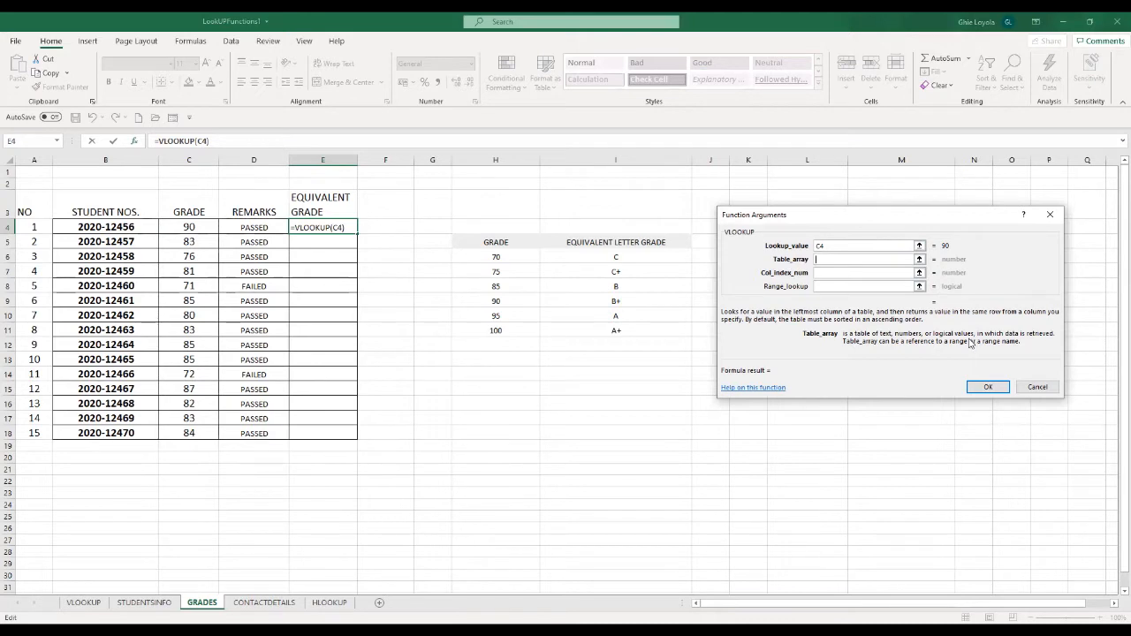
left_click(496, 255)
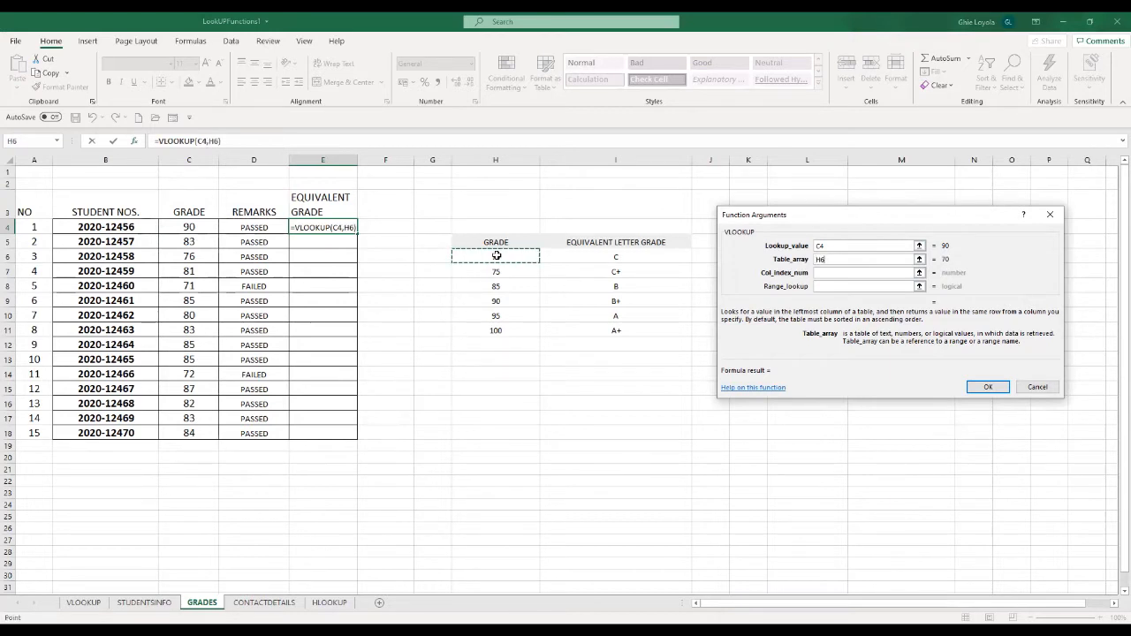
left_click_drag(497, 255, 616, 331)
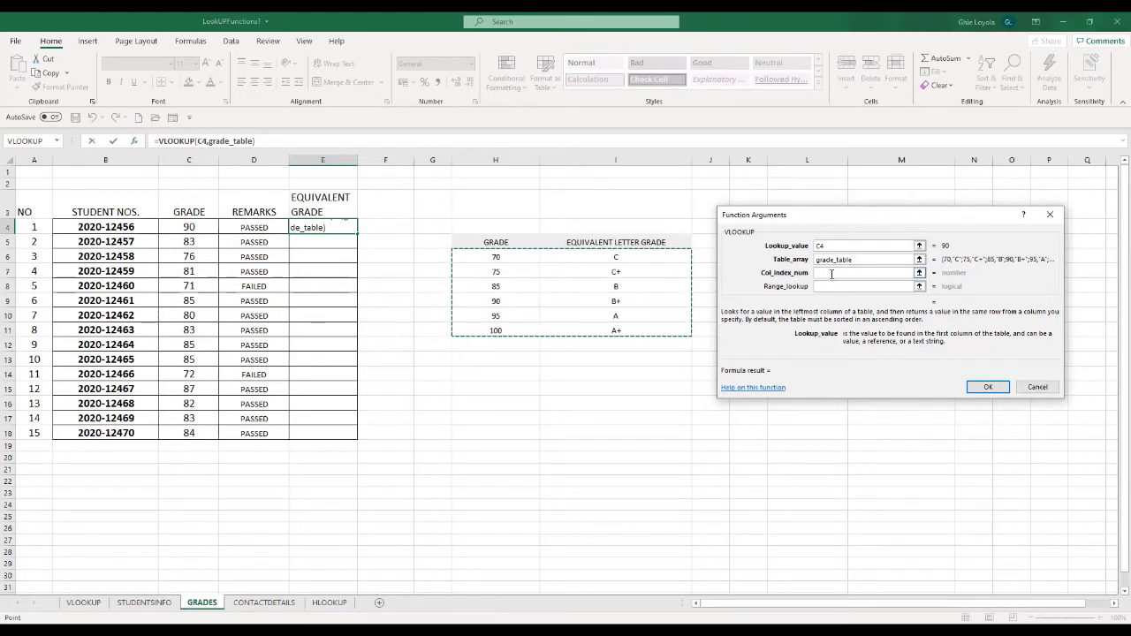
Step: Set the VLOOKUP column index to 2 and the range lookup to TRUE, and complete the formula in E4
left_click(828, 270)
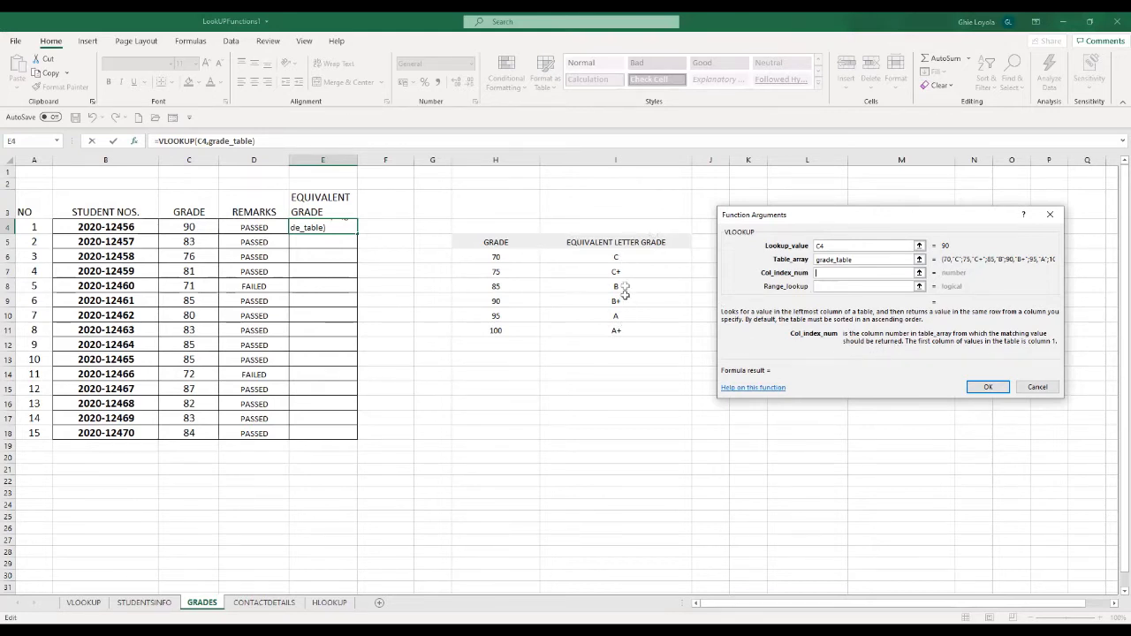
left_click(897, 272)
type("2")
left_click(829, 287)
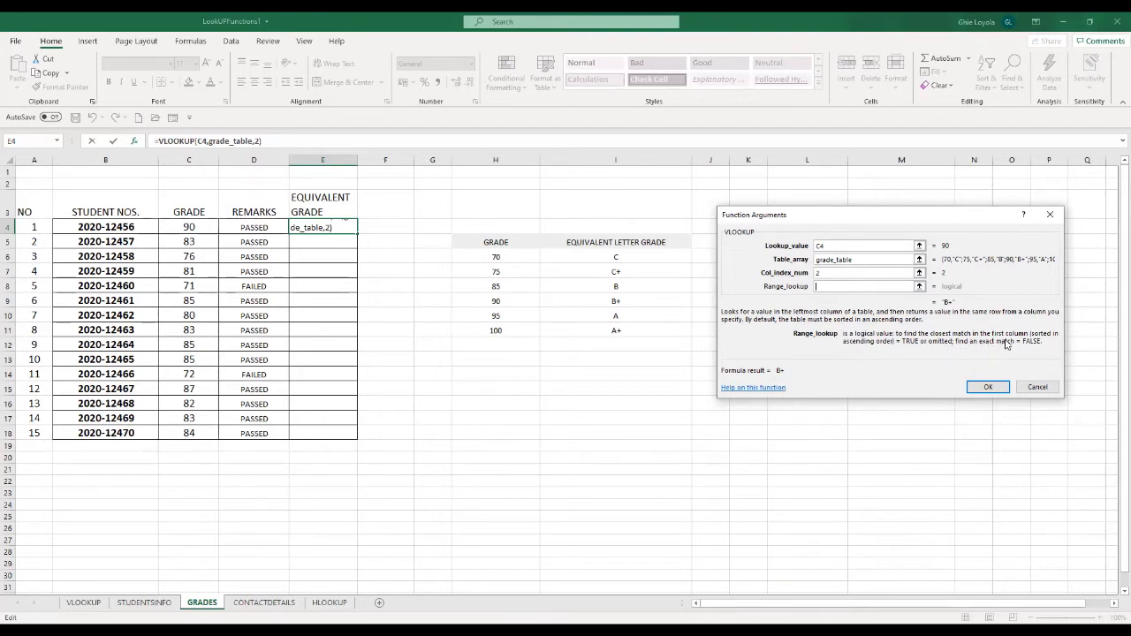
type("TRU")
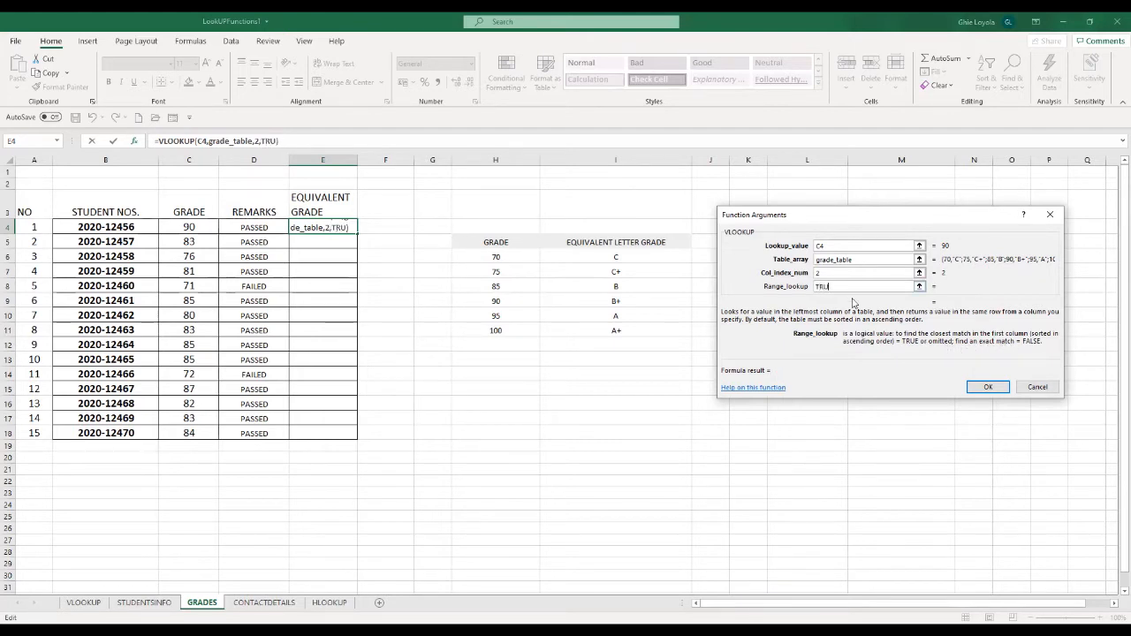
type("E")
left_click(988, 389)
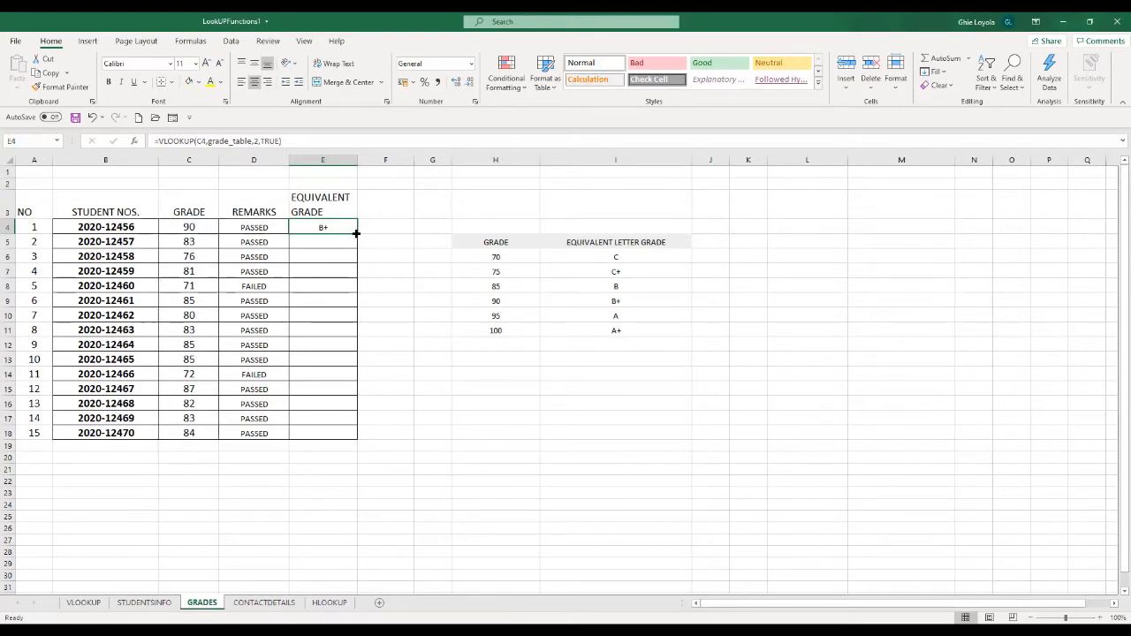
Step: Fill the E4 VLOOKUP formula down through E18 and check a few of the copied formulas
left_click_drag(356, 234, 356, 438)
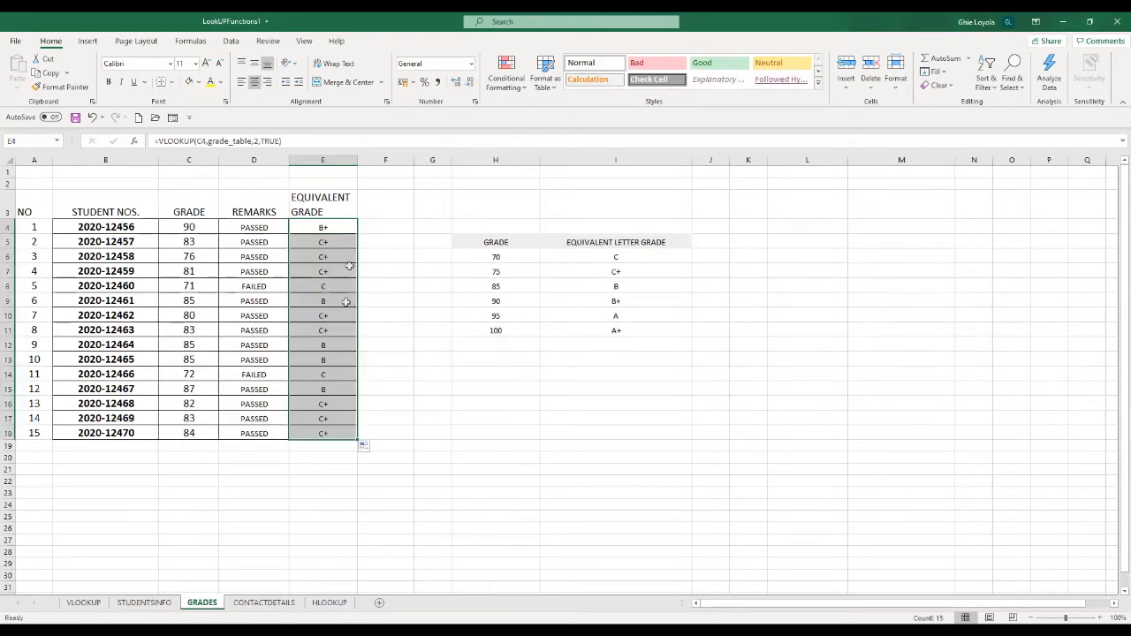
left_click(345, 372)
left_click(330, 300)
left_click(328, 251)
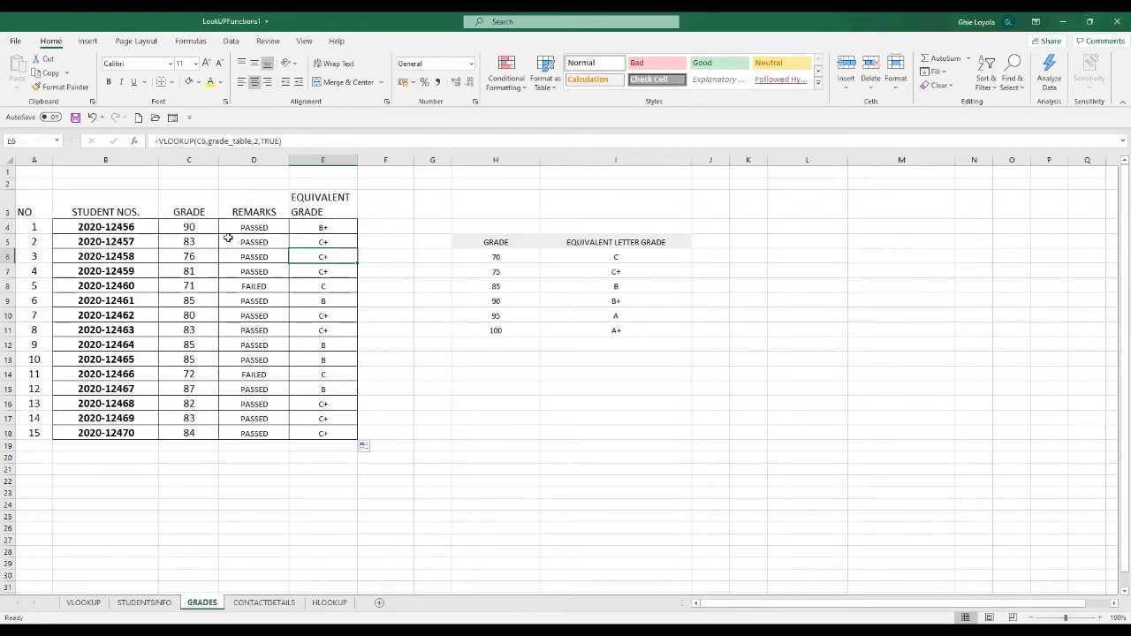
Step: Compare students' grades and assigned letters with the thresholds in the grade equivalence table to verify the approximate matches
left_click(193, 224)
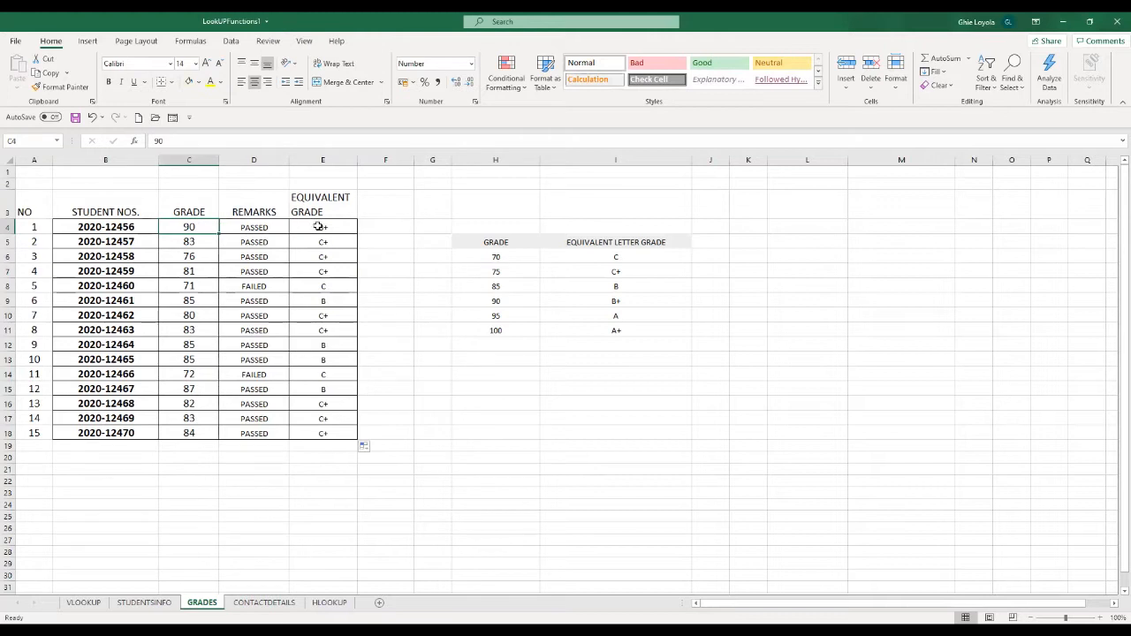
left_click(318, 227)
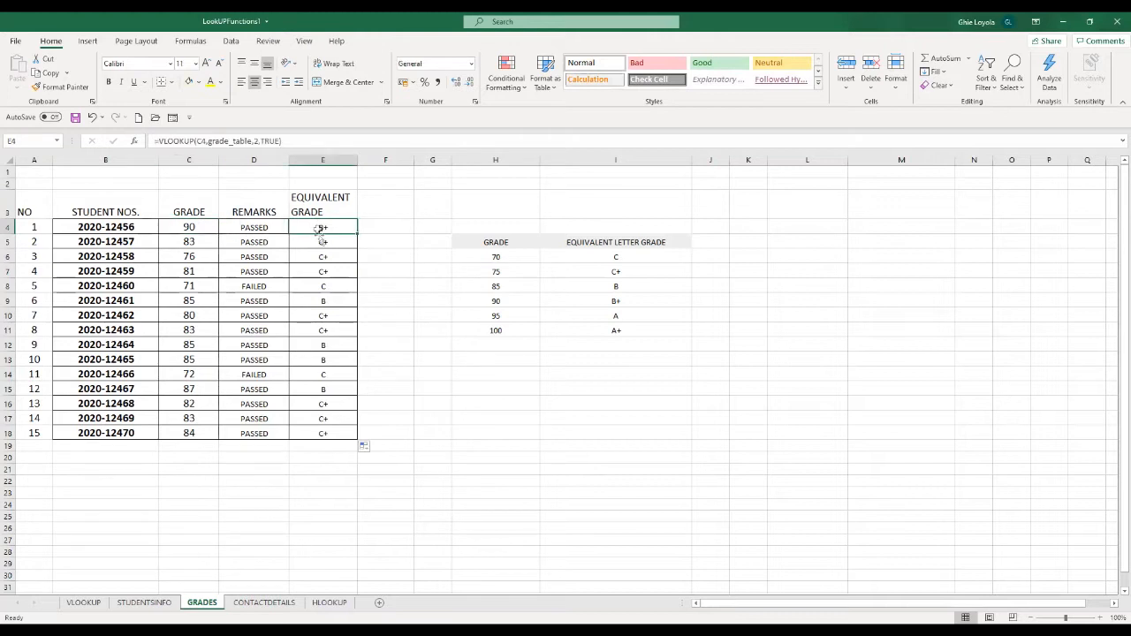
left_click(633, 301)
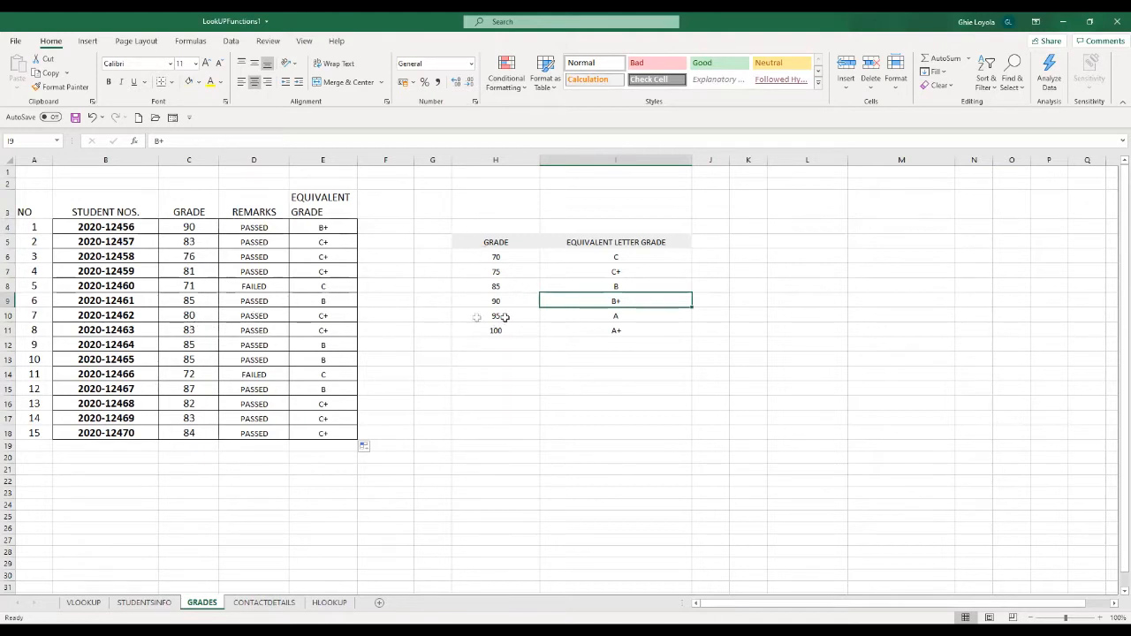
left_click(189, 329)
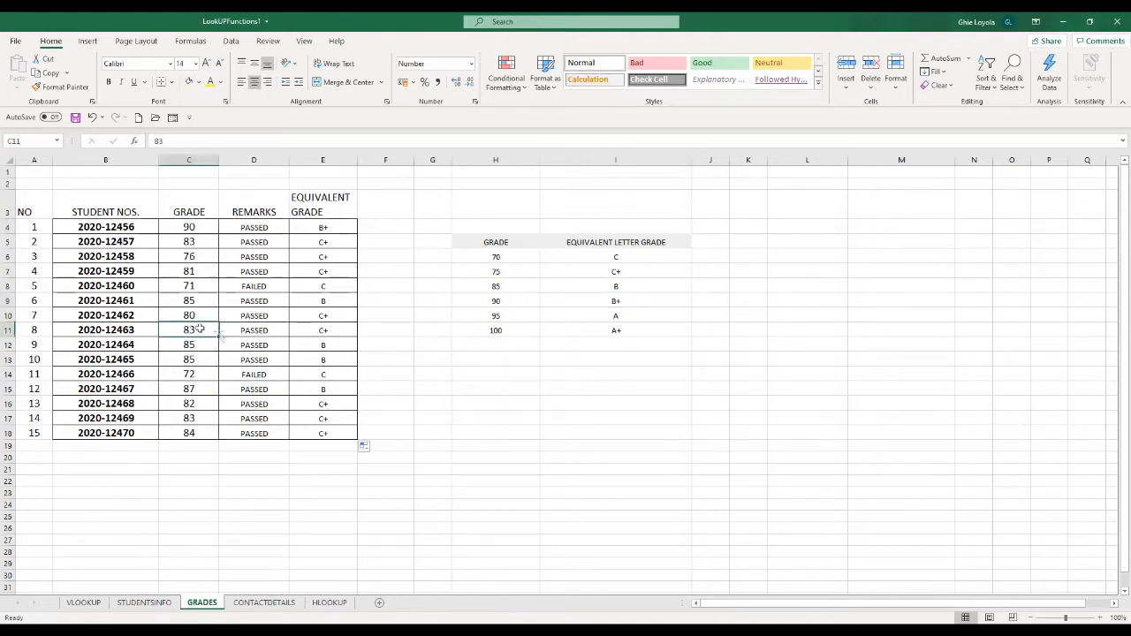
left_click(328, 329)
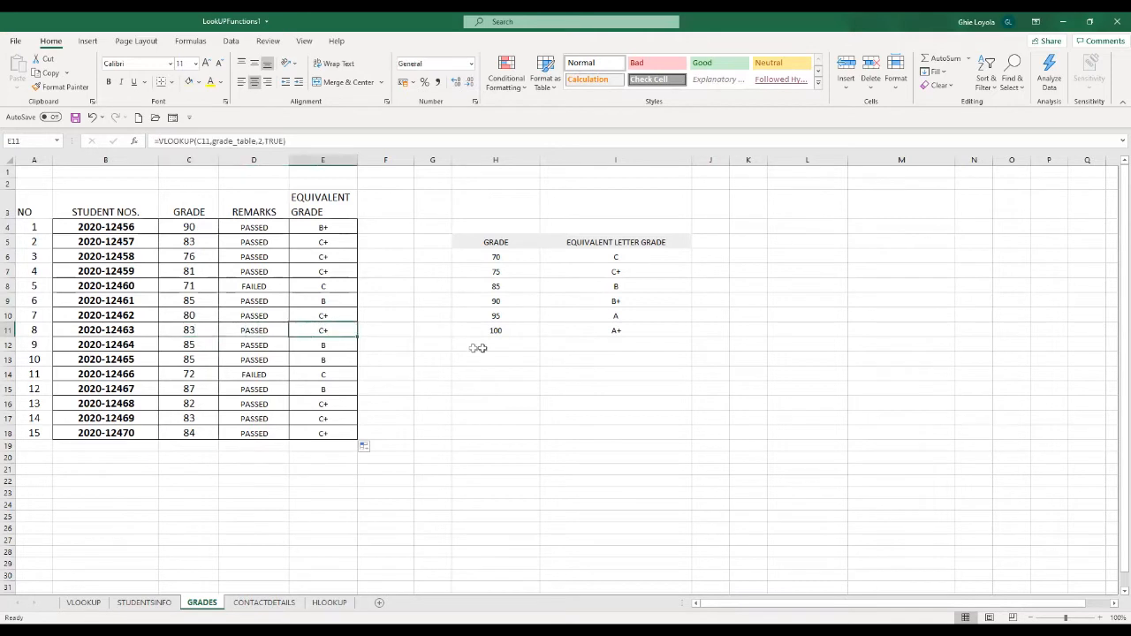
left_click(500, 287)
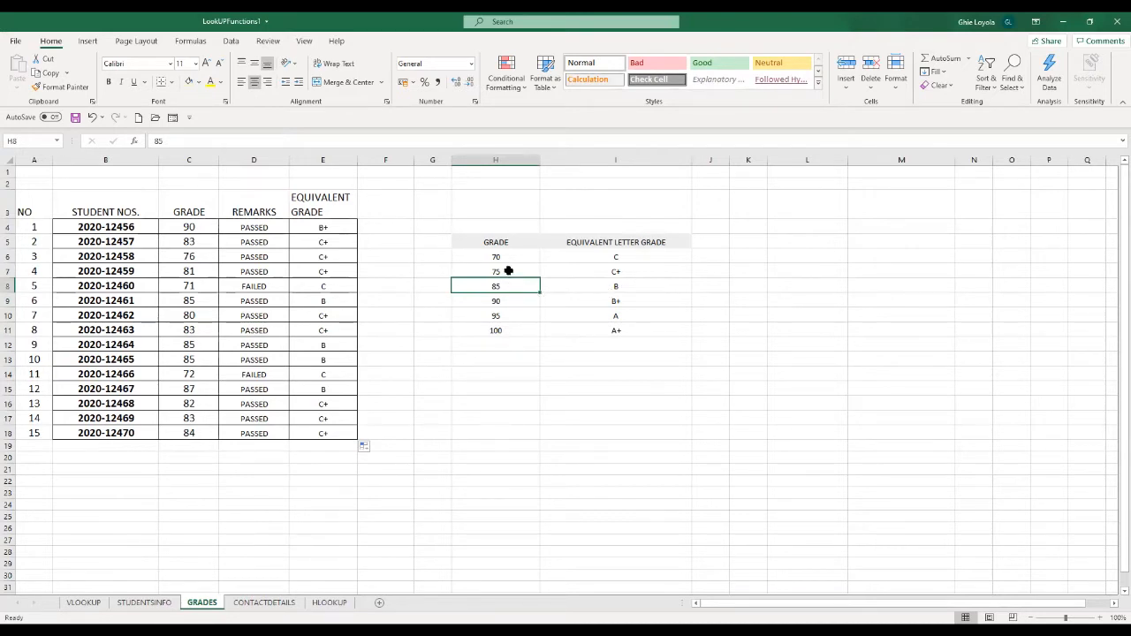
left_click(627, 270)
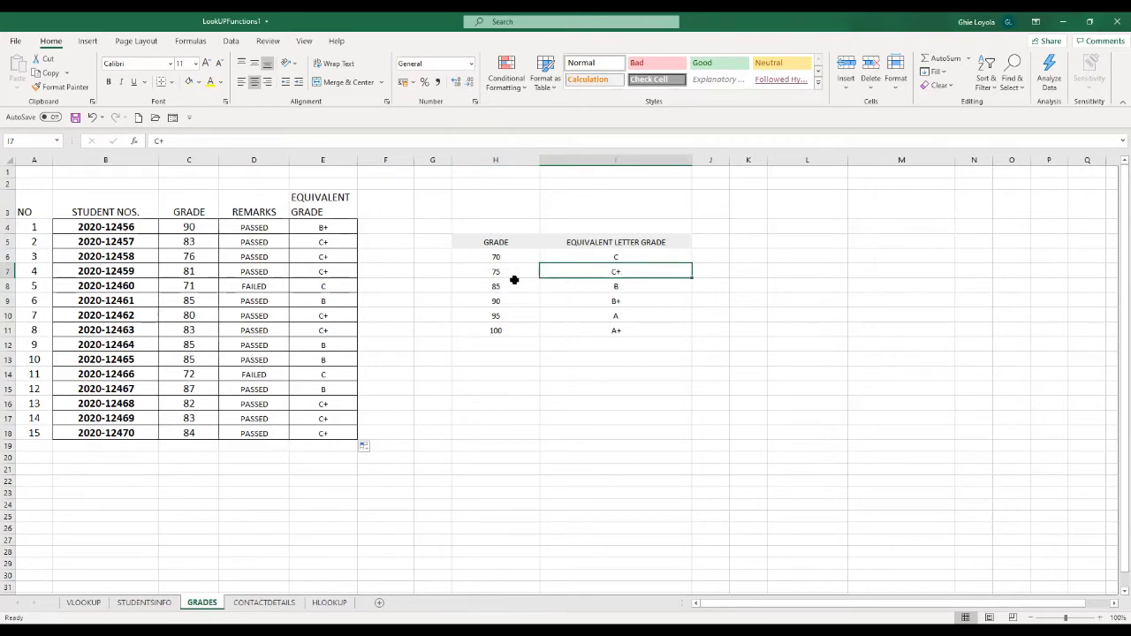
left_click(512, 271)
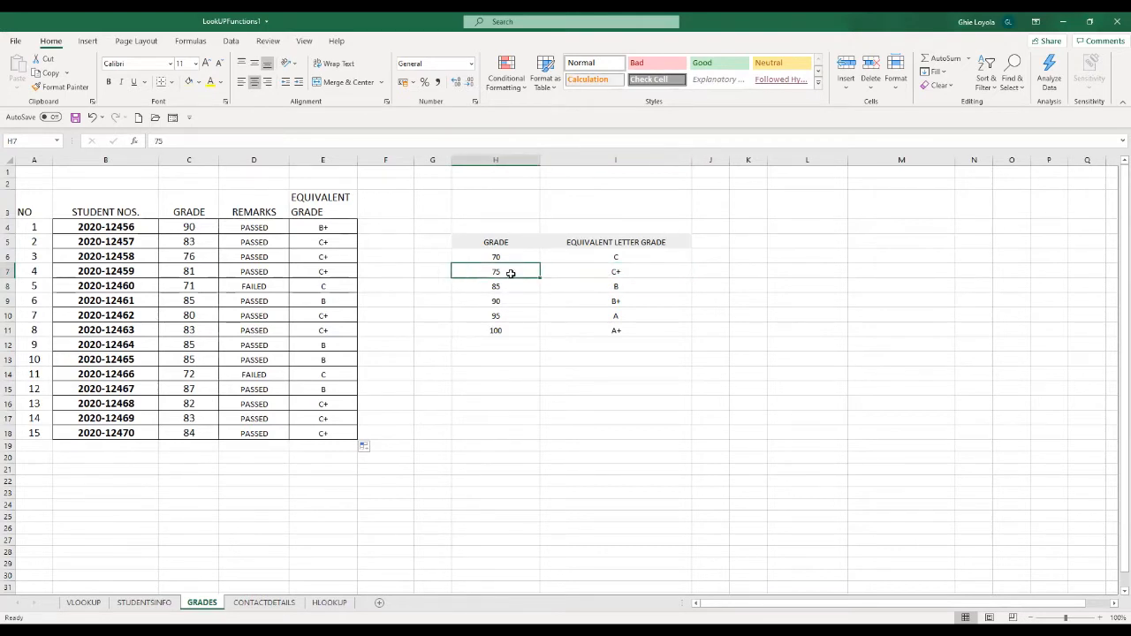
left_click(508, 286)
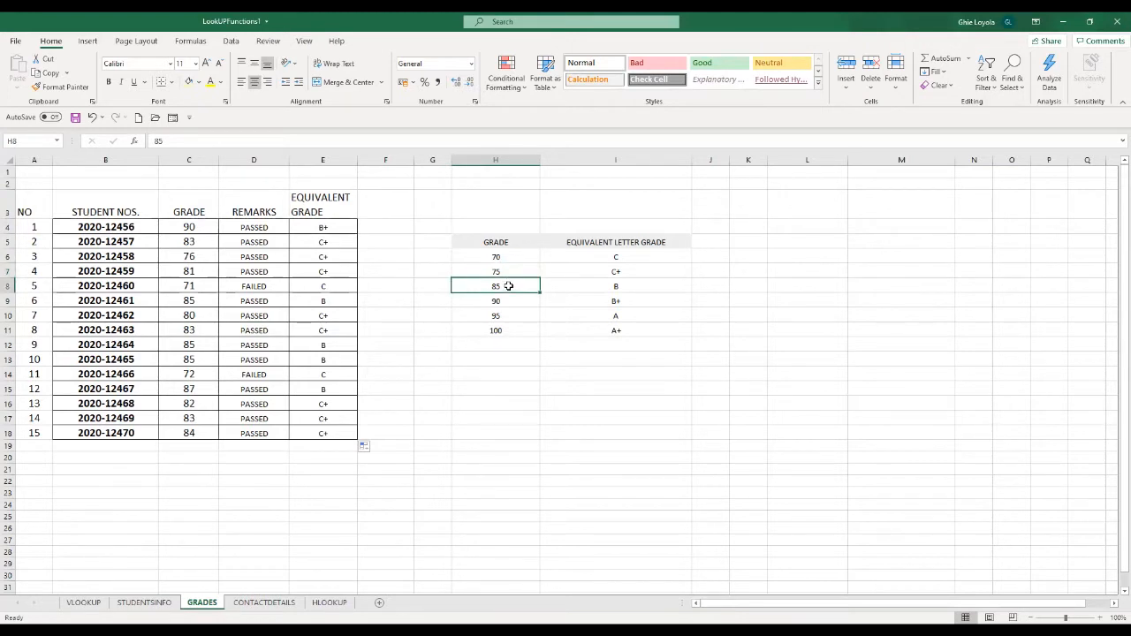
left_click(612, 302)
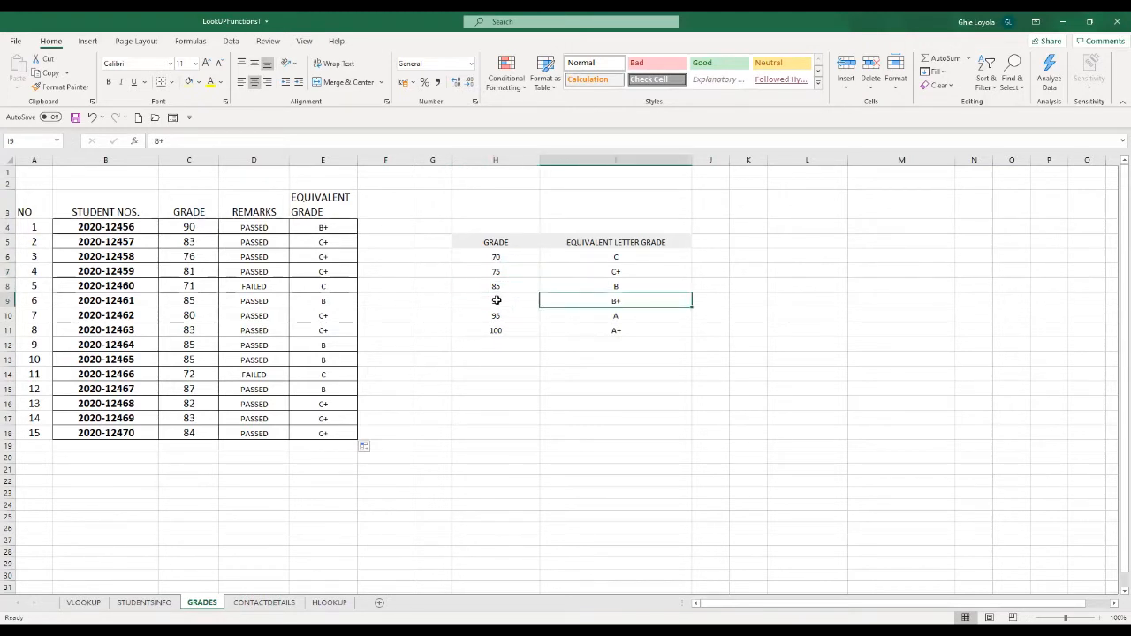
left_click(496, 300)
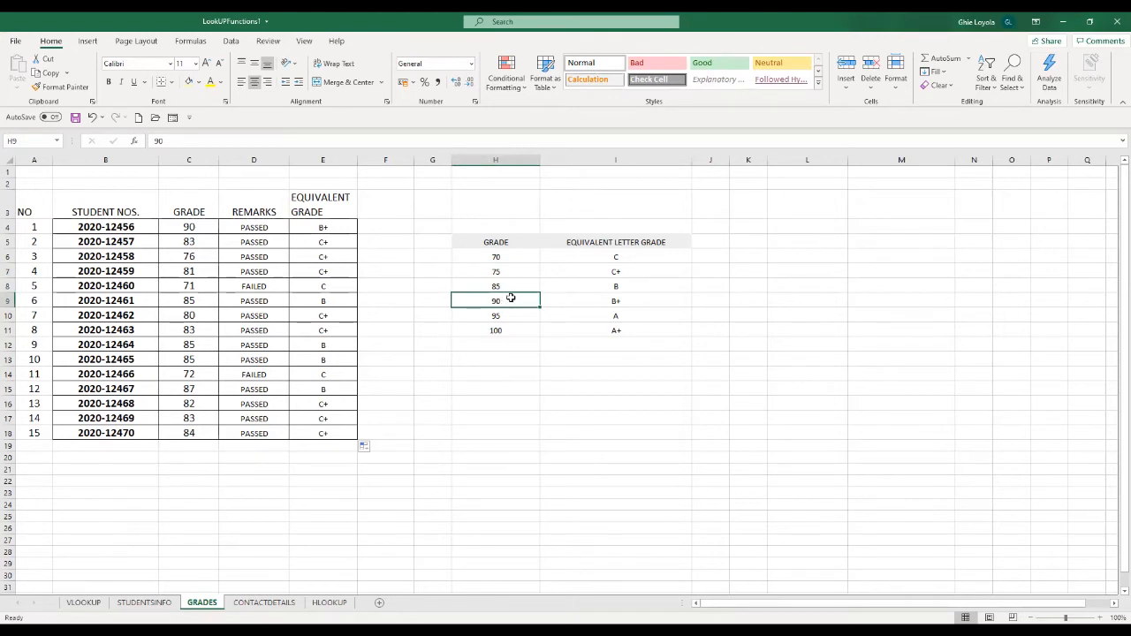
left_click(573, 257)
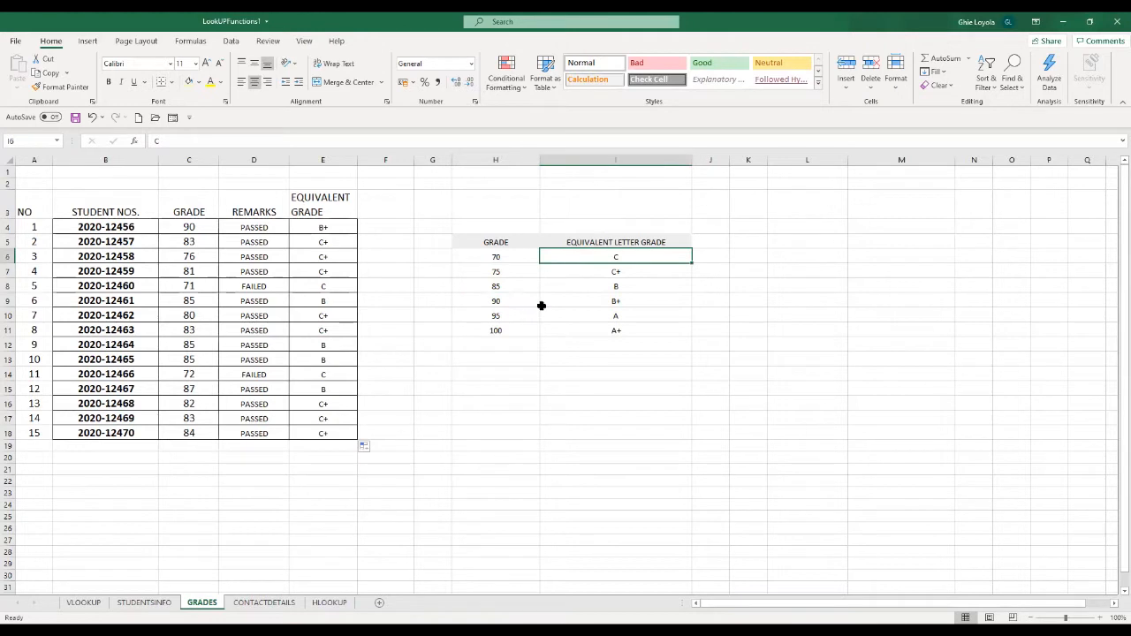
Step: Change the equivalent letter for grade 70 in I6 to F and check the failed students' lookup cells E8 and E14
type("f")
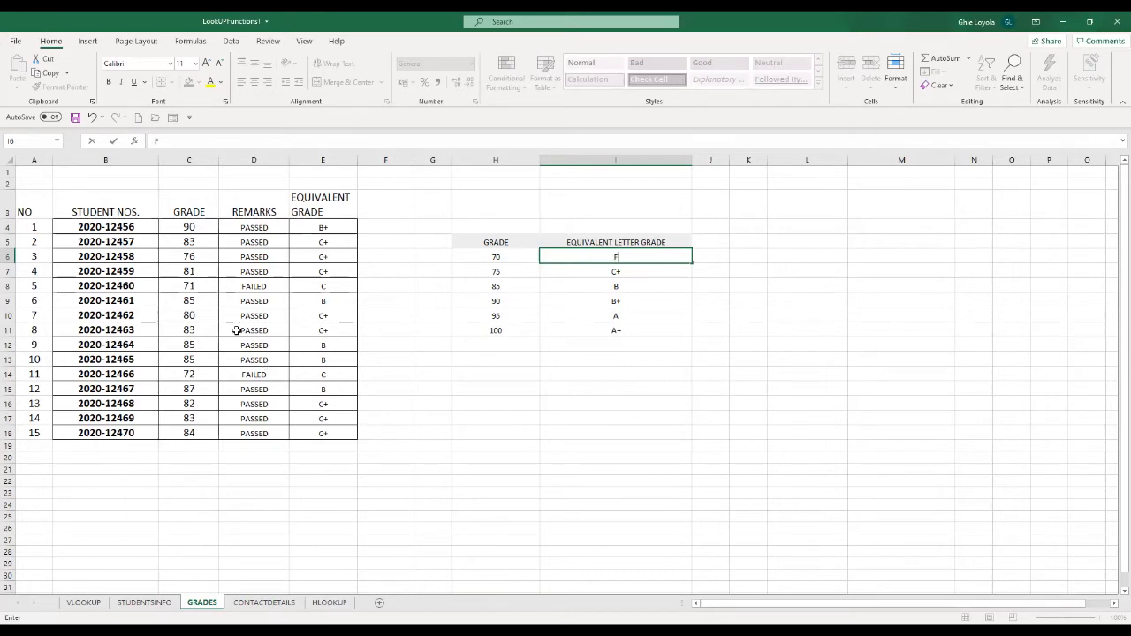
key("Return")
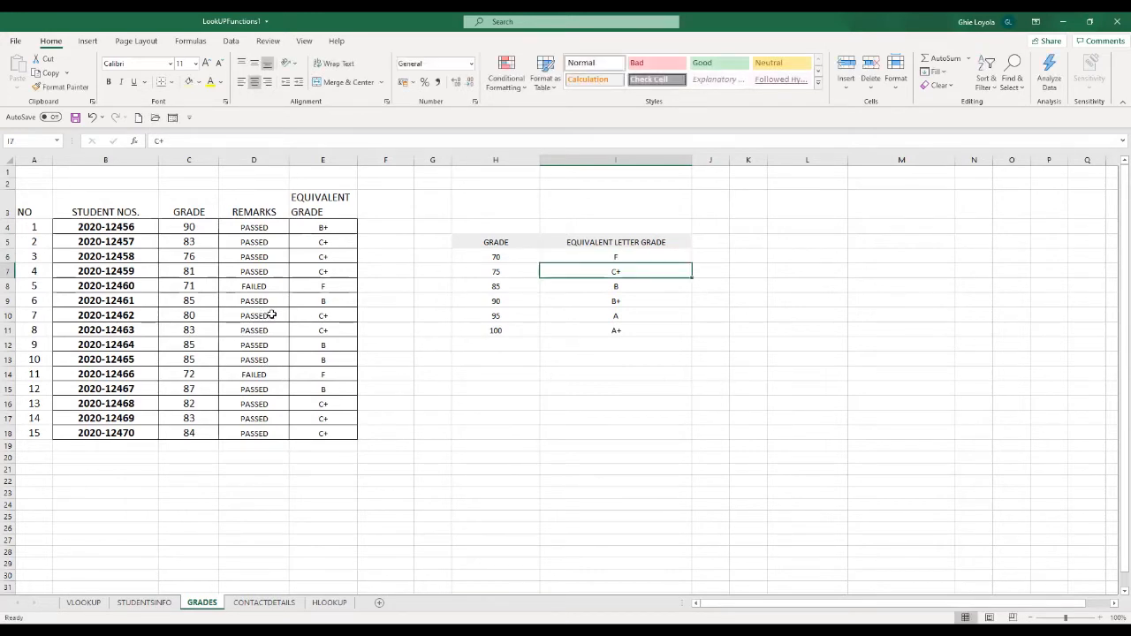
left_click(328, 286)
left_click(334, 378)
left_click(334, 283)
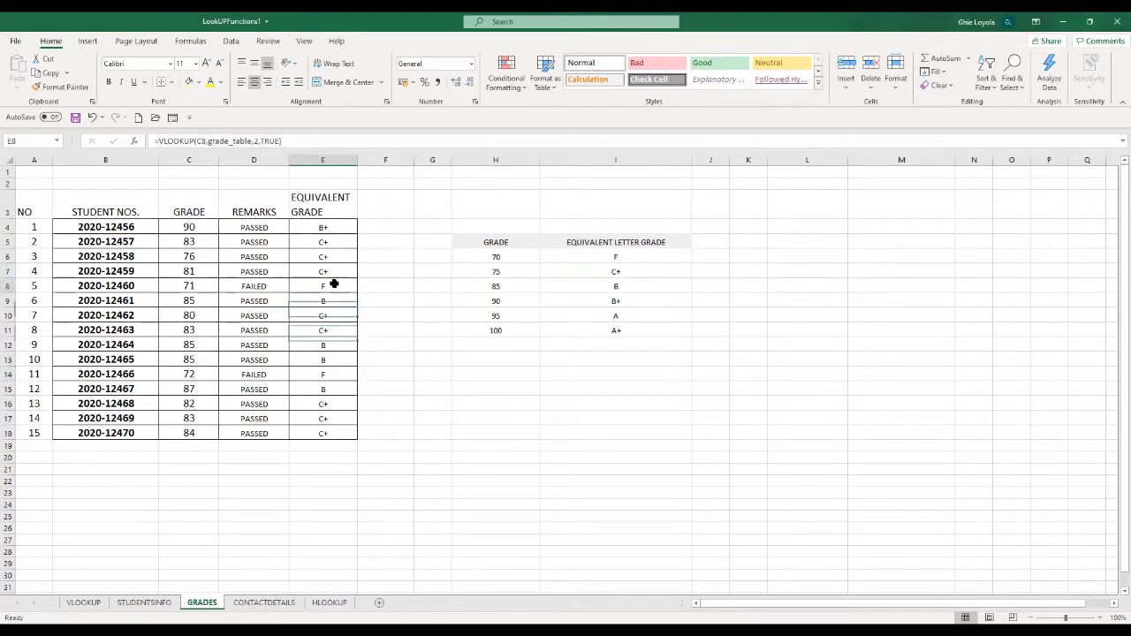
left_click(334, 374)
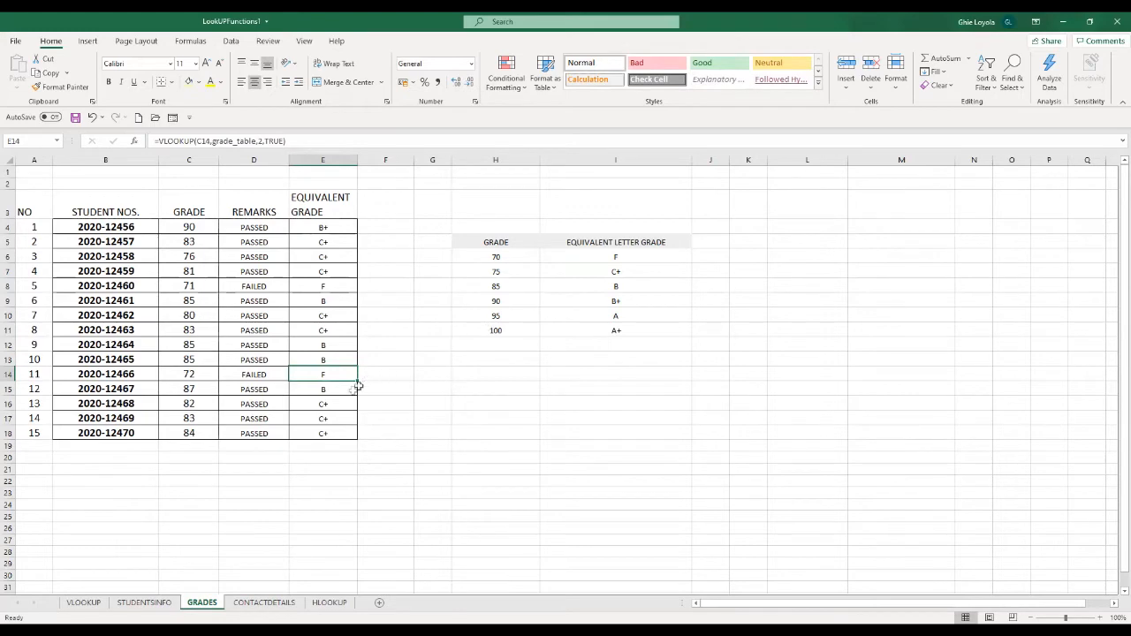
Step: Review the source data on the STUDENTSINFO, GRADES and CONTACTDETAILS sheets that supplies the individual student information form
left_click(85, 604)
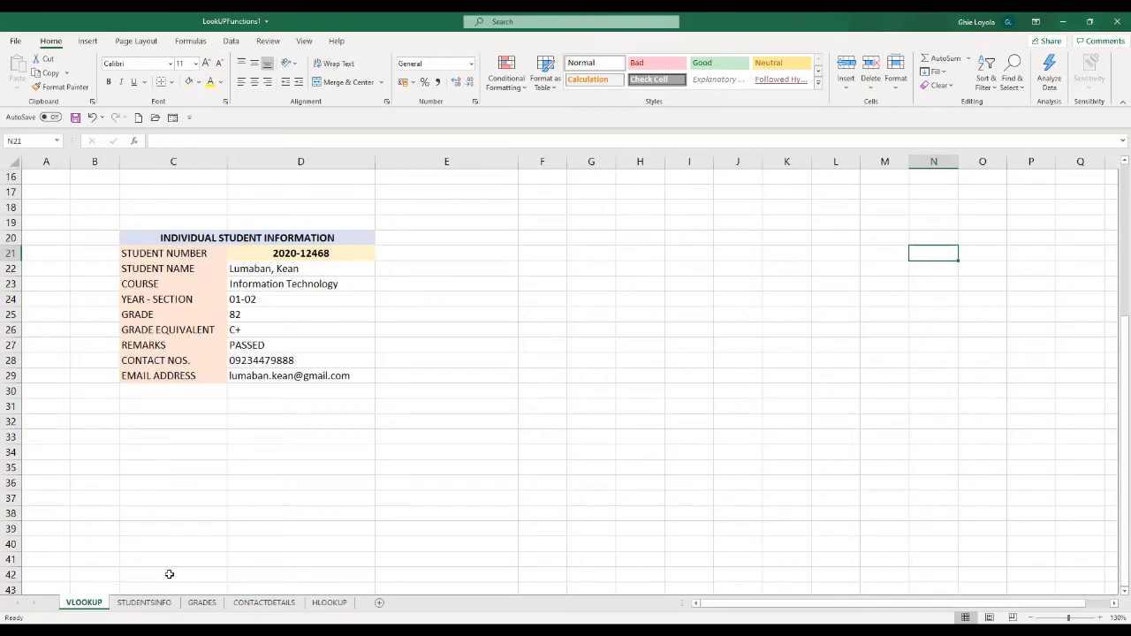
left_click(144, 603)
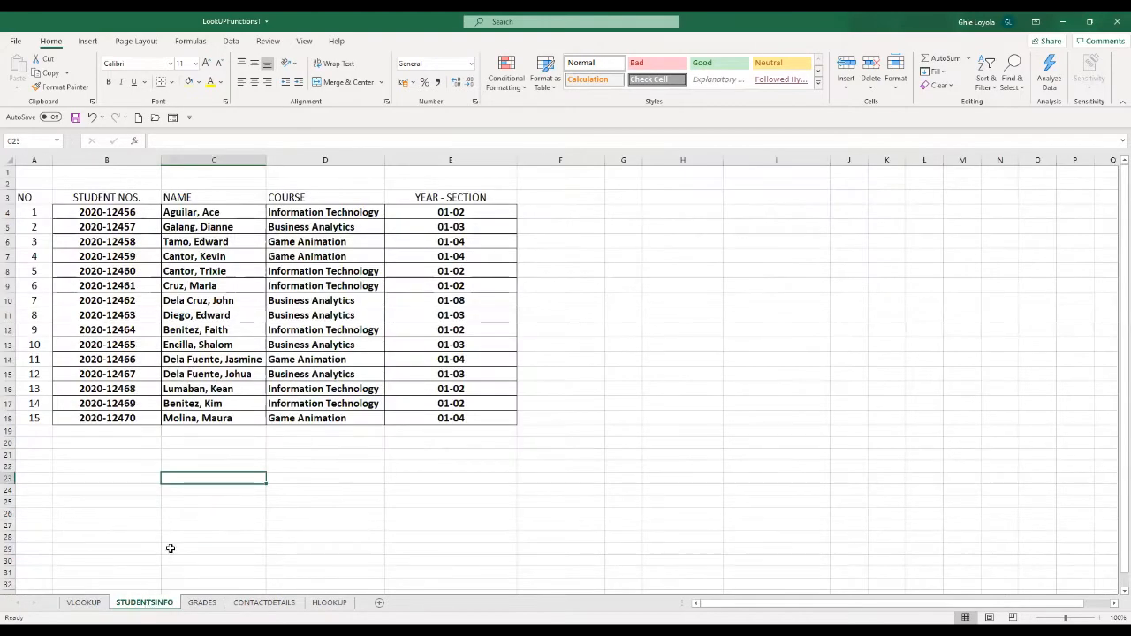
left_click(204, 609)
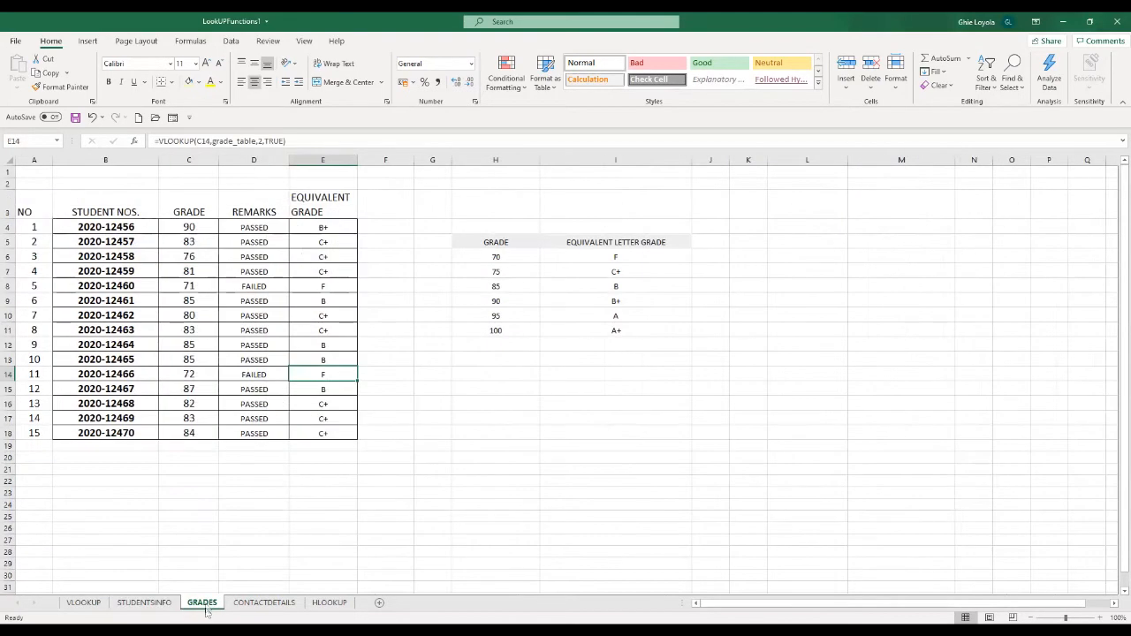
left_click(253, 605)
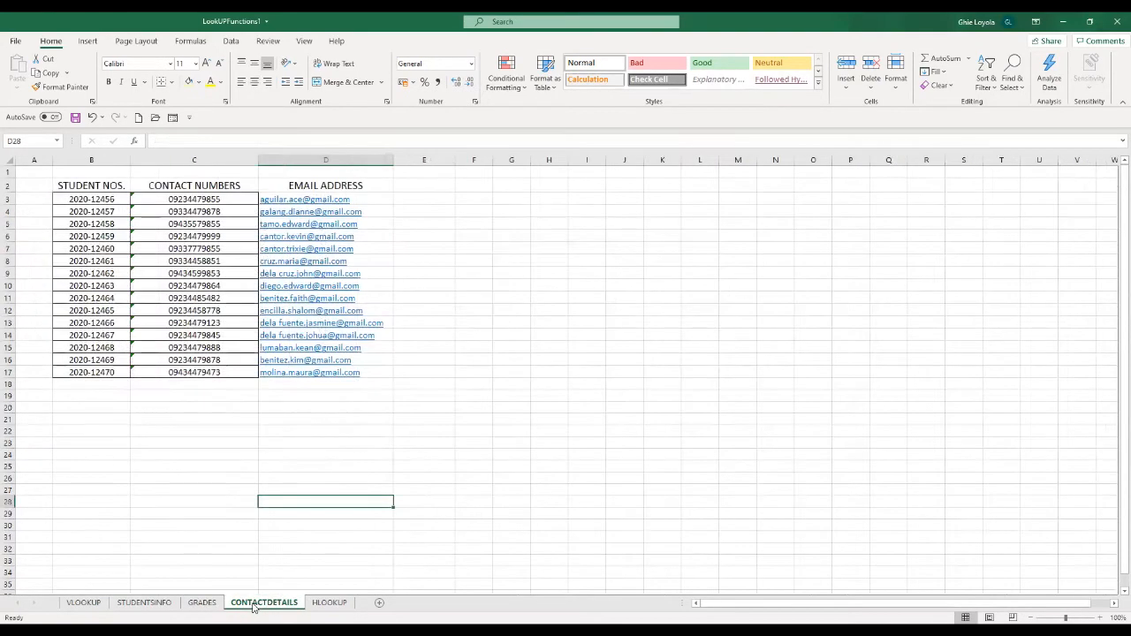
left_click(148, 605)
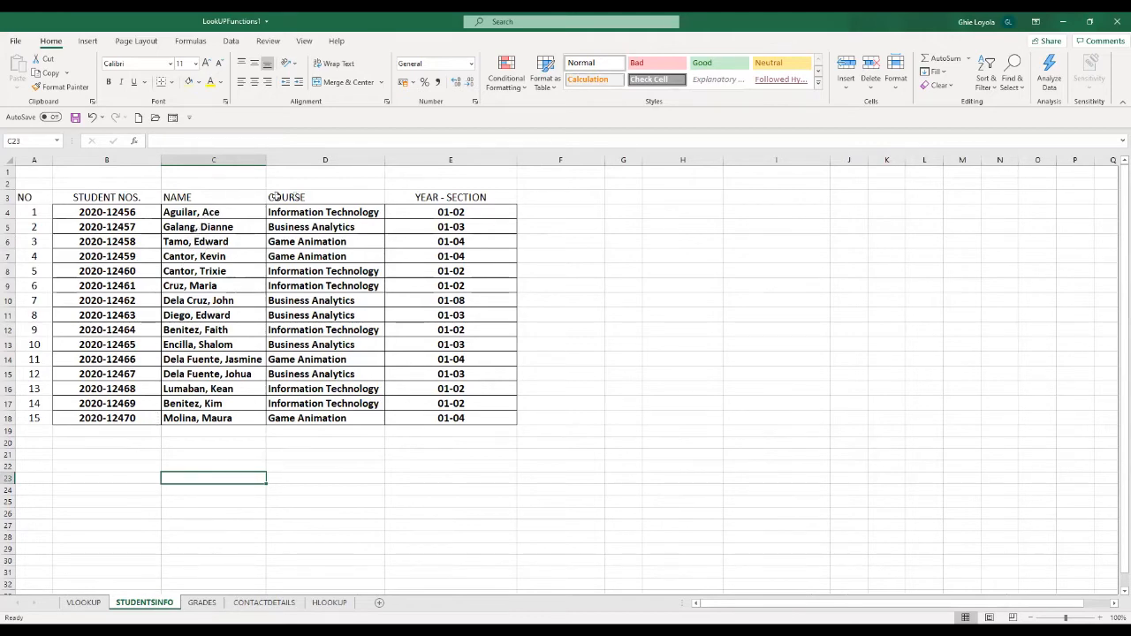
left_click(202, 603)
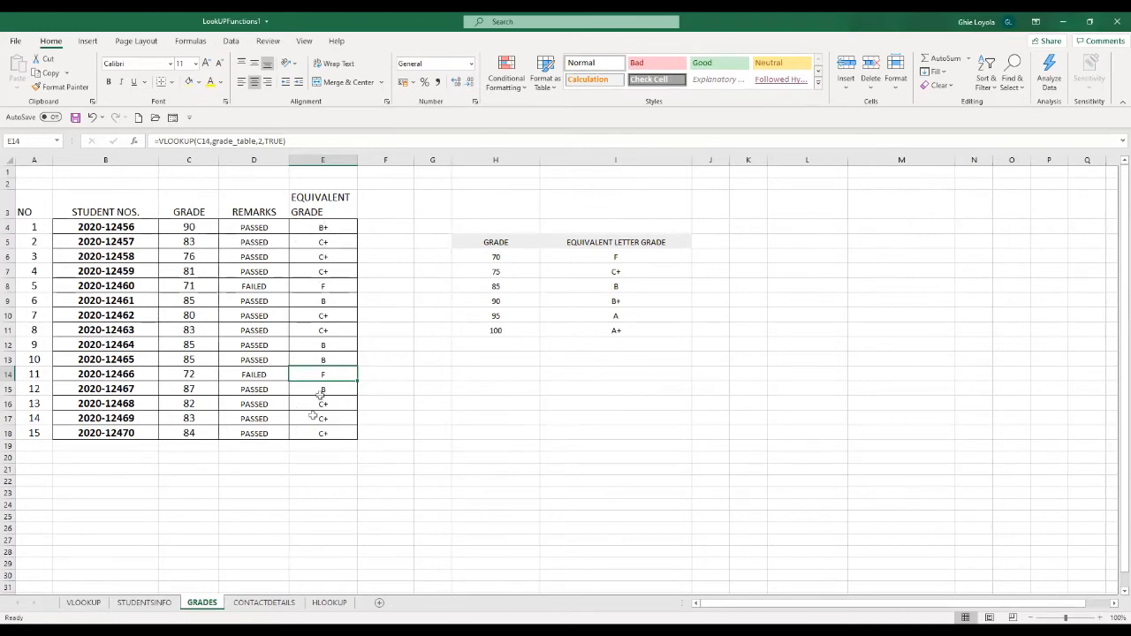
left_click(264, 603)
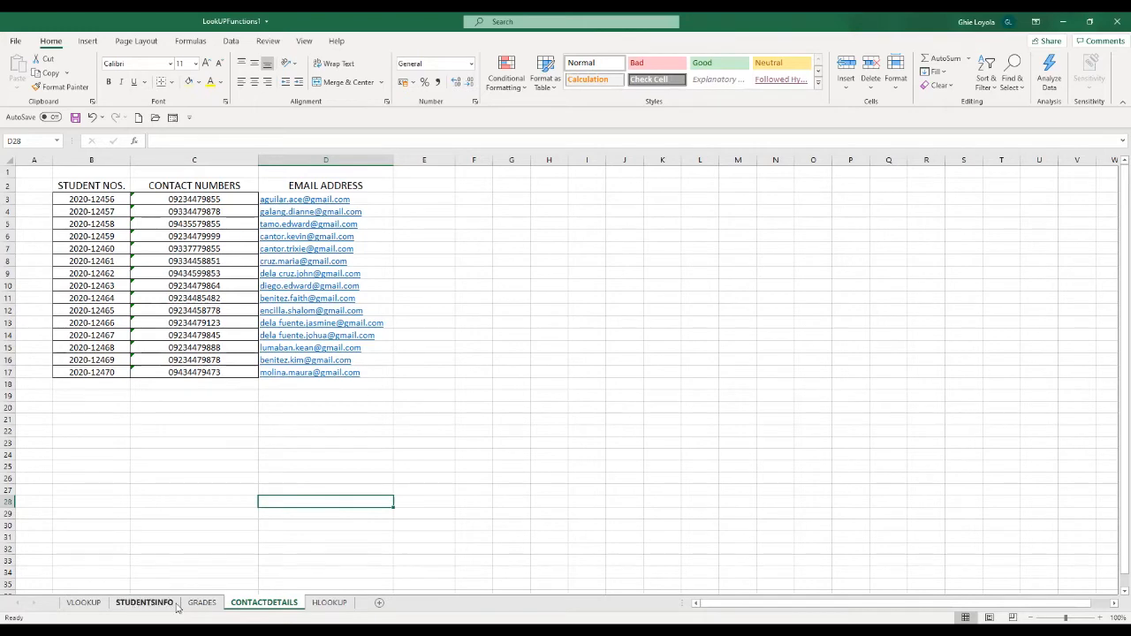
Step: Clear the student detail cells D22:D29 of the individual student information form on the VLOOKUP sheet
left_click(84, 606)
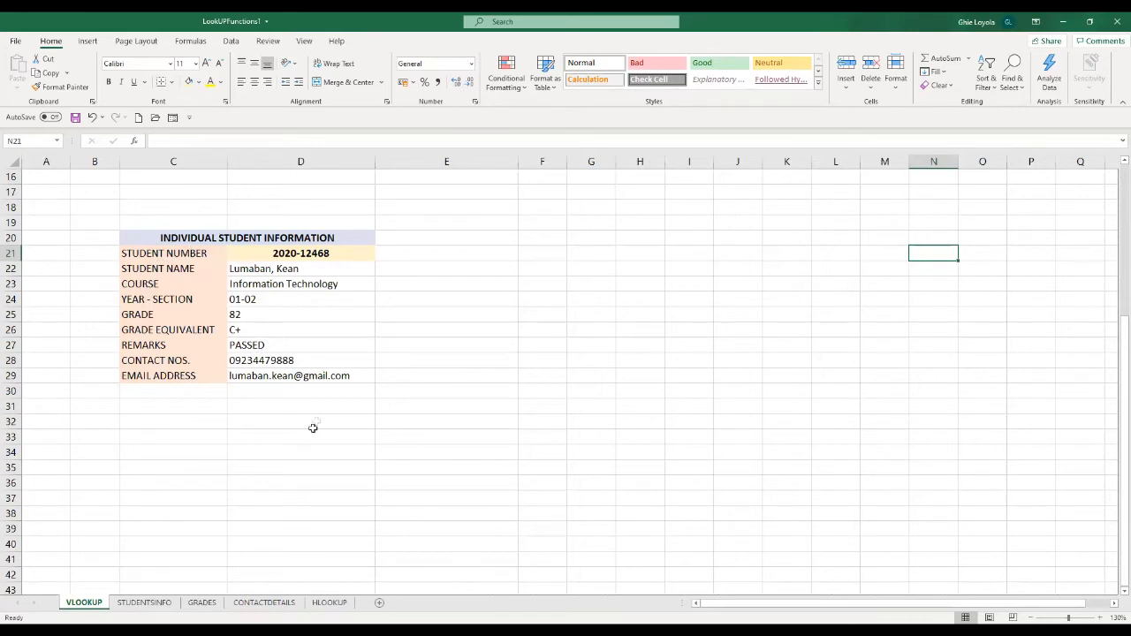
left_click_drag(252, 271, 272, 386)
key("Delete")
left_click(460, 313)
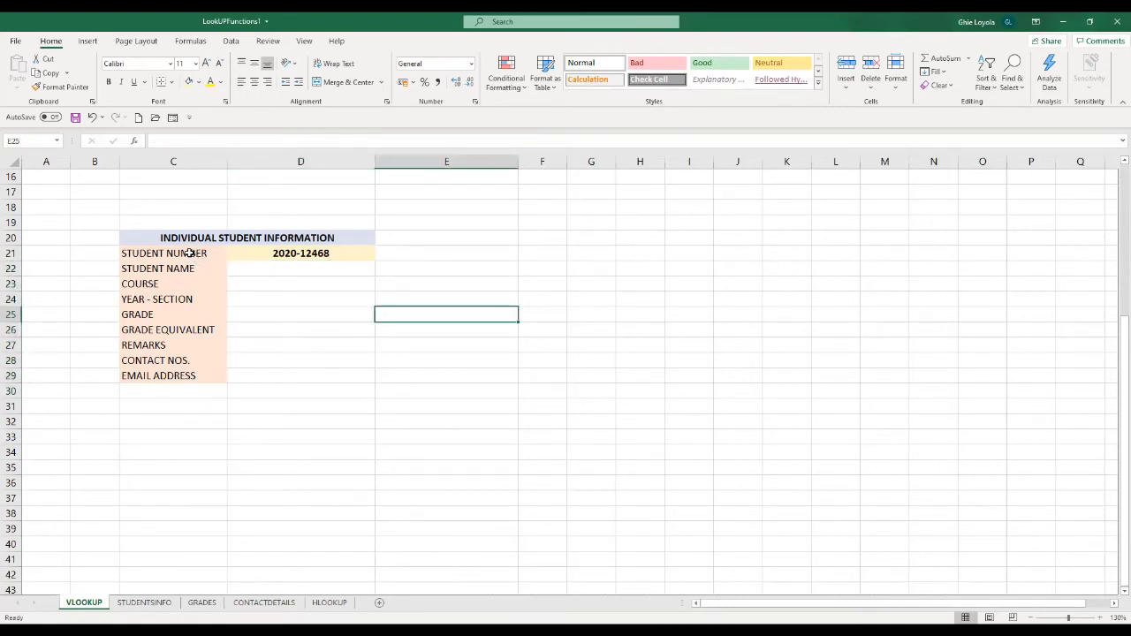
Step: Try out the existing student number drop-down in D21 by choosing several different student numbers
left_click(190, 253)
left_click(254, 254)
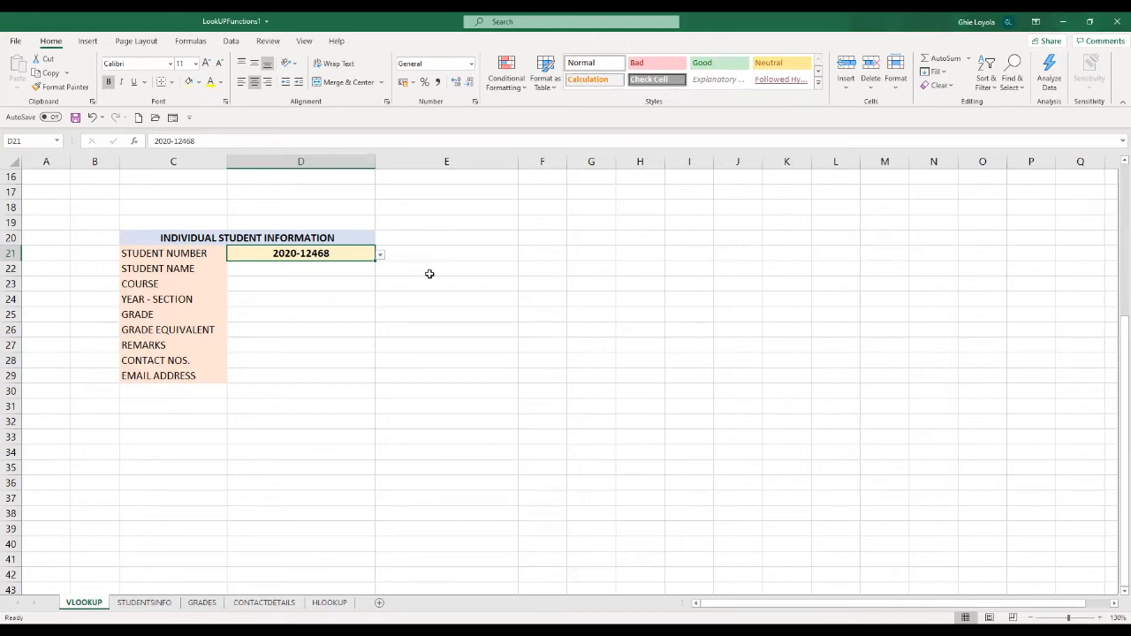
left_click(381, 249)
left_click(368, 250)
left_click(380, 255)
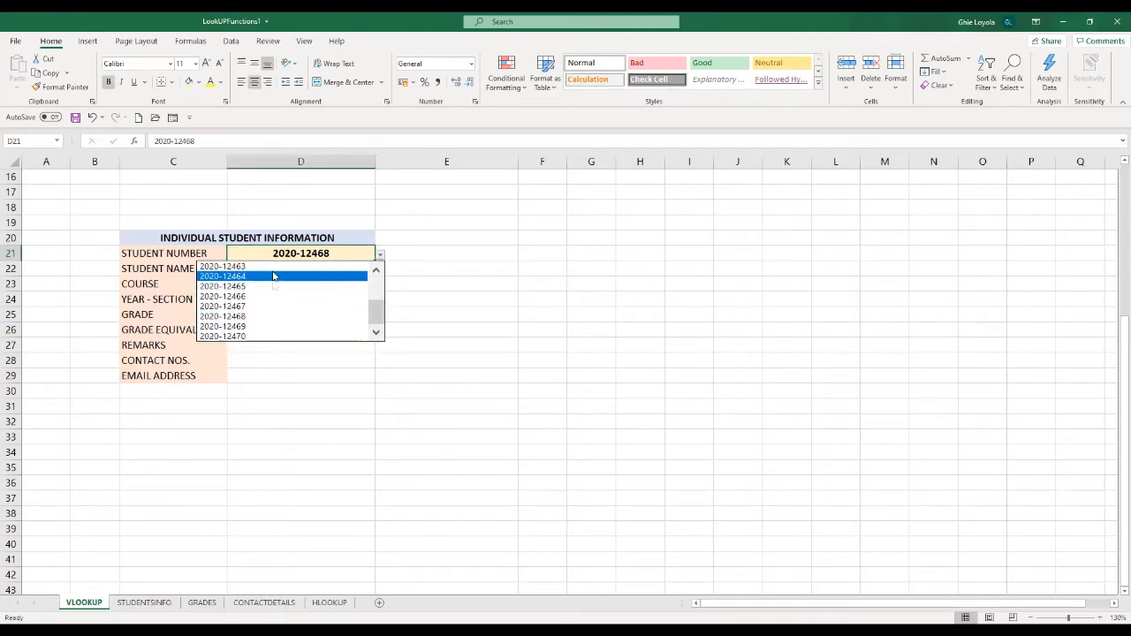
left_click_drag(376, 315, 377, 288)
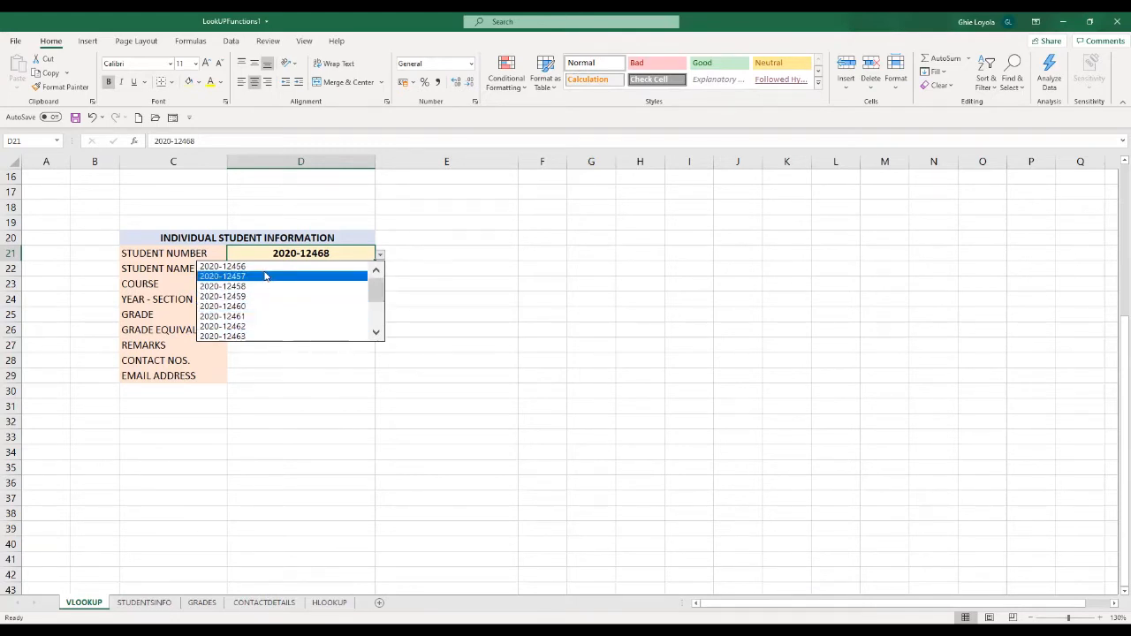
left_click(239, 320)
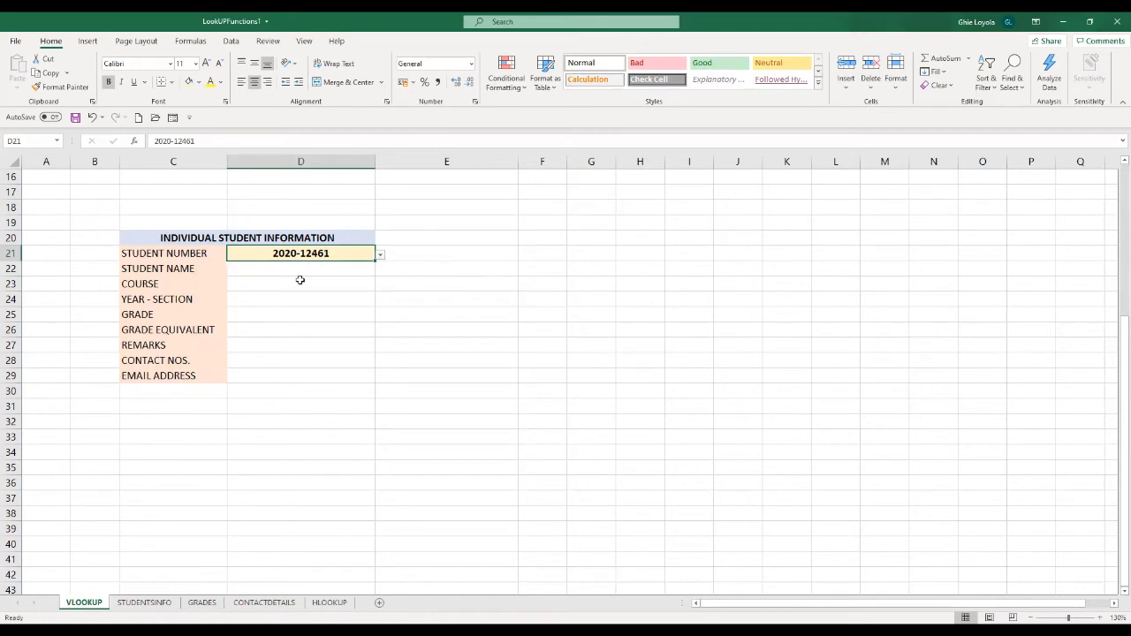
left_click(380, 255)
left_click(257, 307)
left_click(380, 255)
left_click(289, 332)
left_click(404, 303)
Step: Clear the student number in D21 and delete the cell with its drop-down, shifting cells left
left_click(318, 254)
key("Delete")
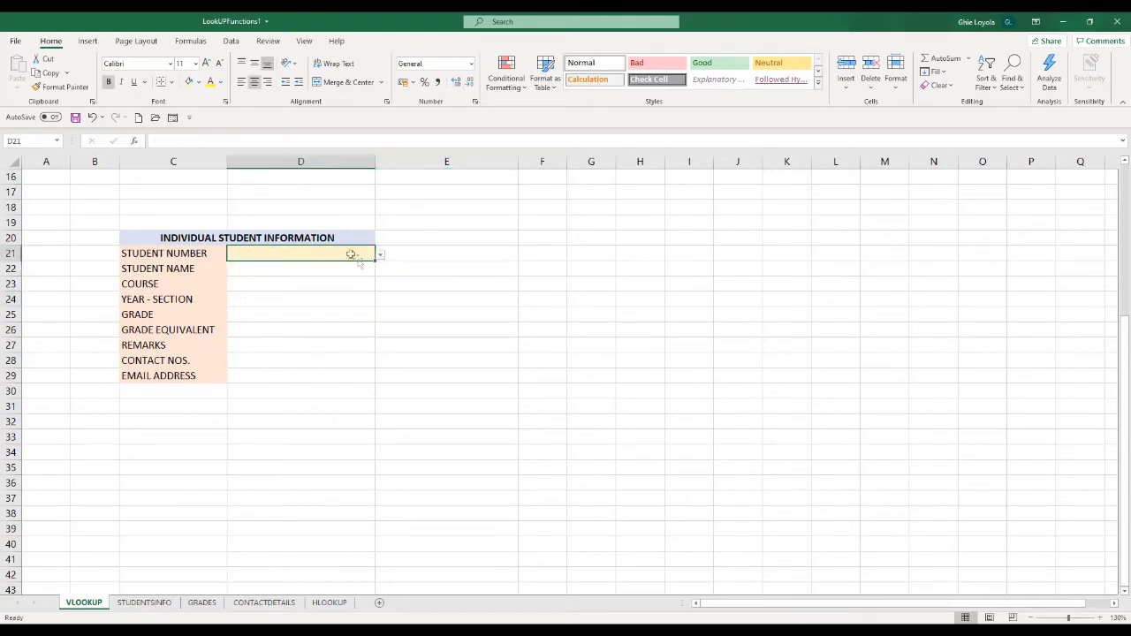
right_click(344, 253)
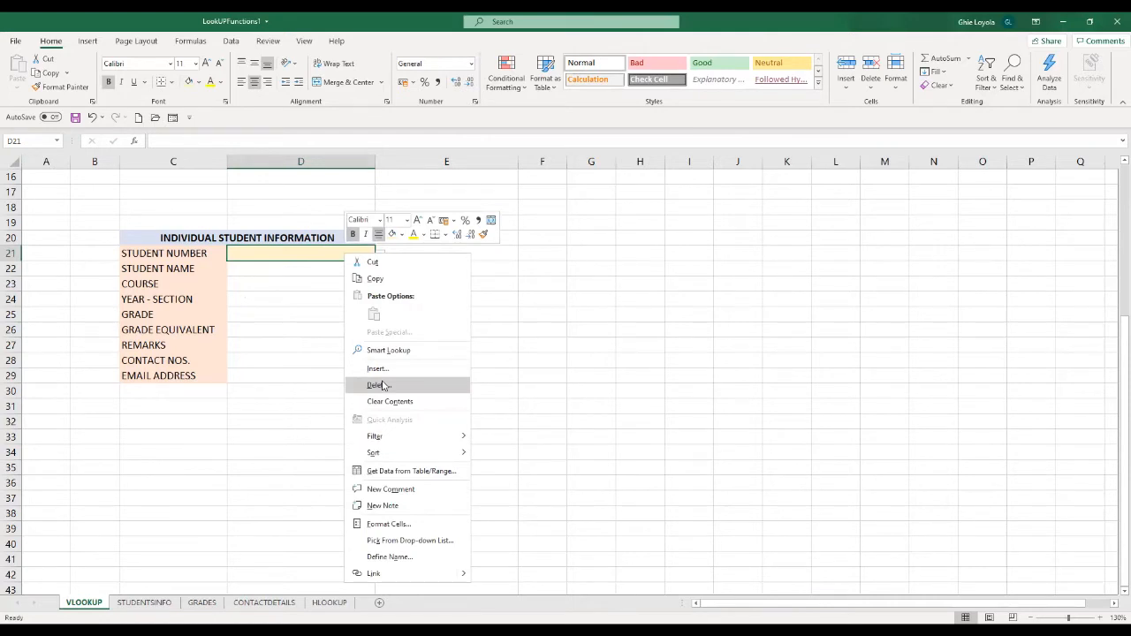
left_click(378, 386)
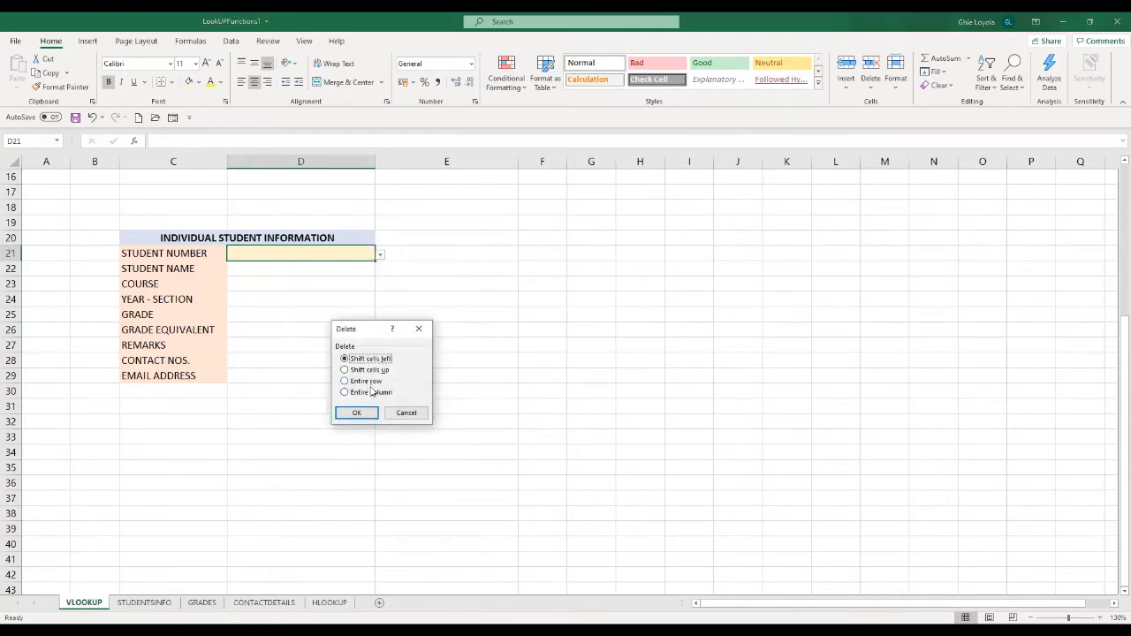
left_click(357, 413)
left_click(434, 341)
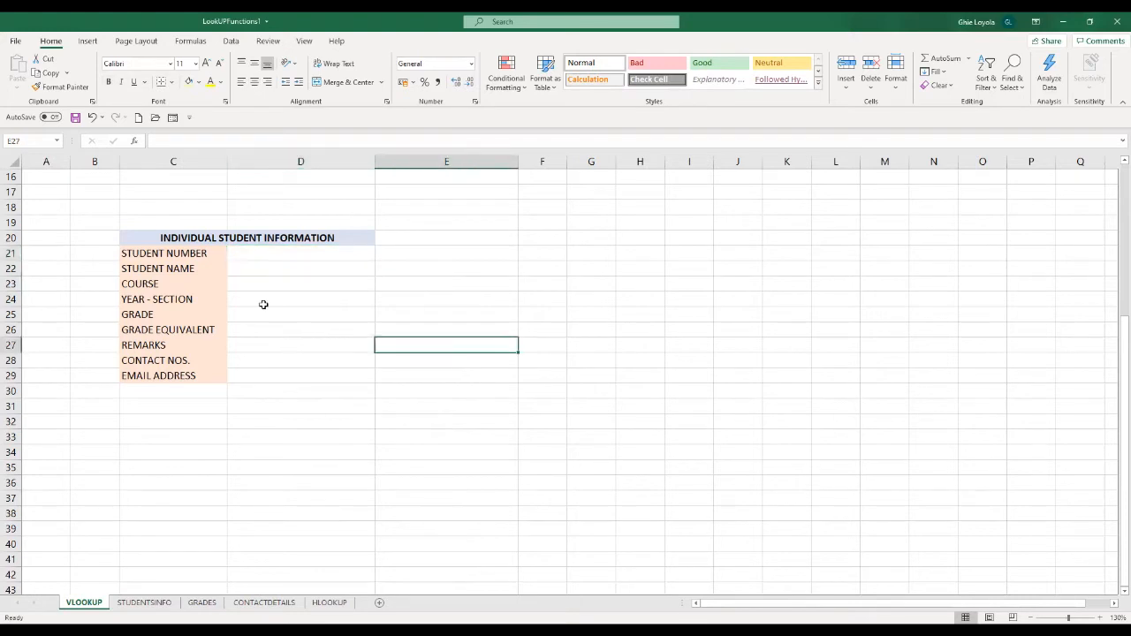
Step: Start a data validation rule for the student number cell D21 that allows a List
left_click(271, 253)
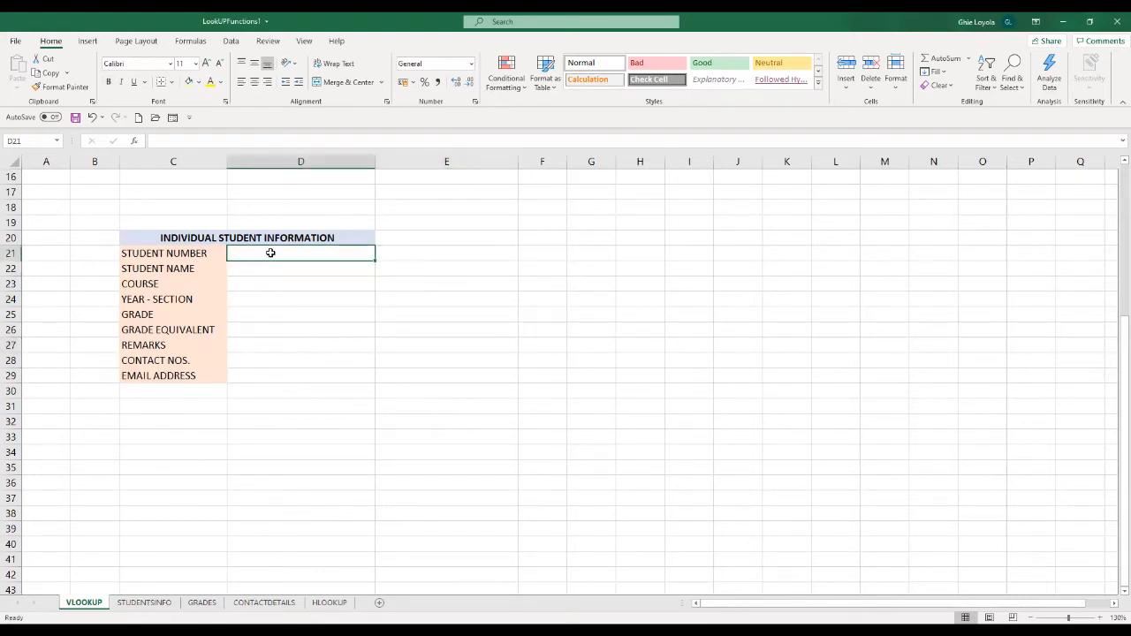
left_click(315, 312)
left_click(289, 253)
left_click(230, 43)
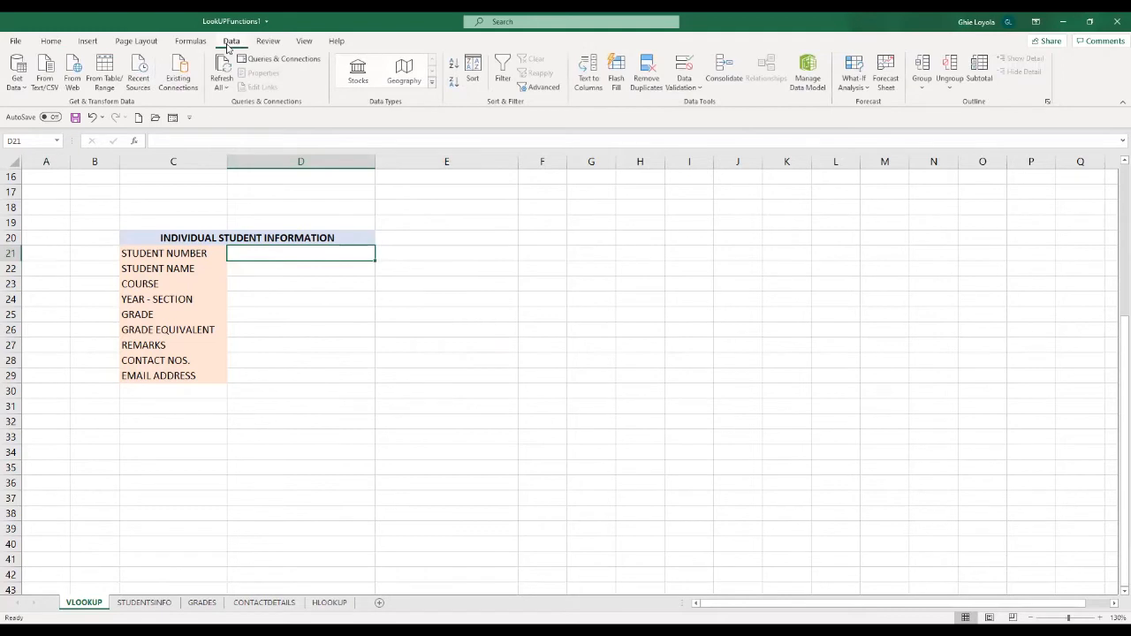
left_click(693, 84)
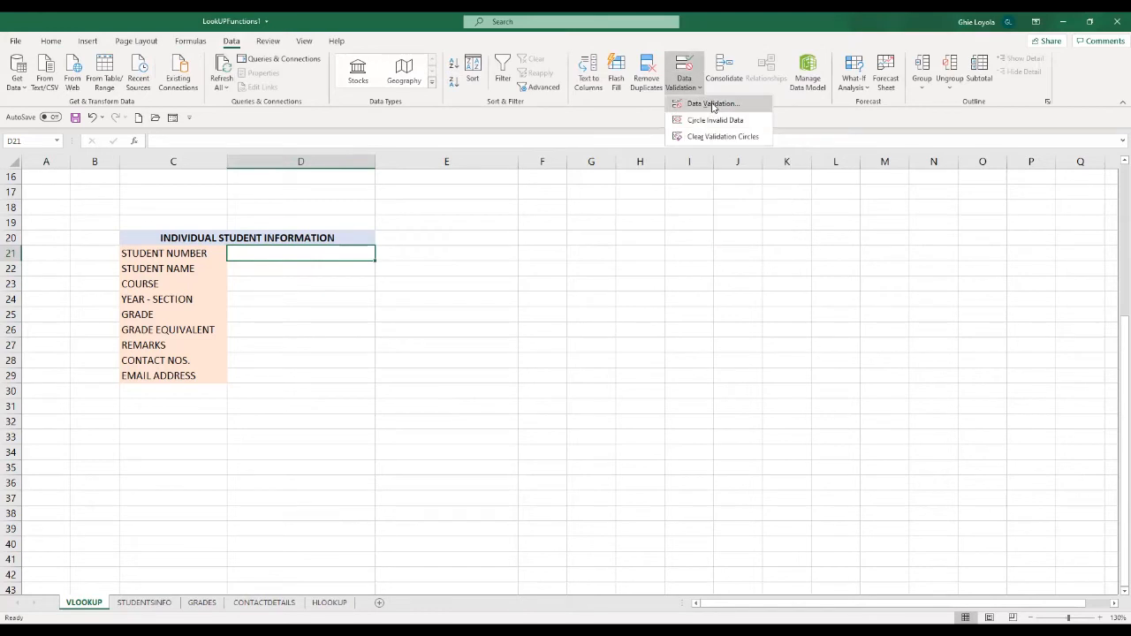
left_click(713, 104)
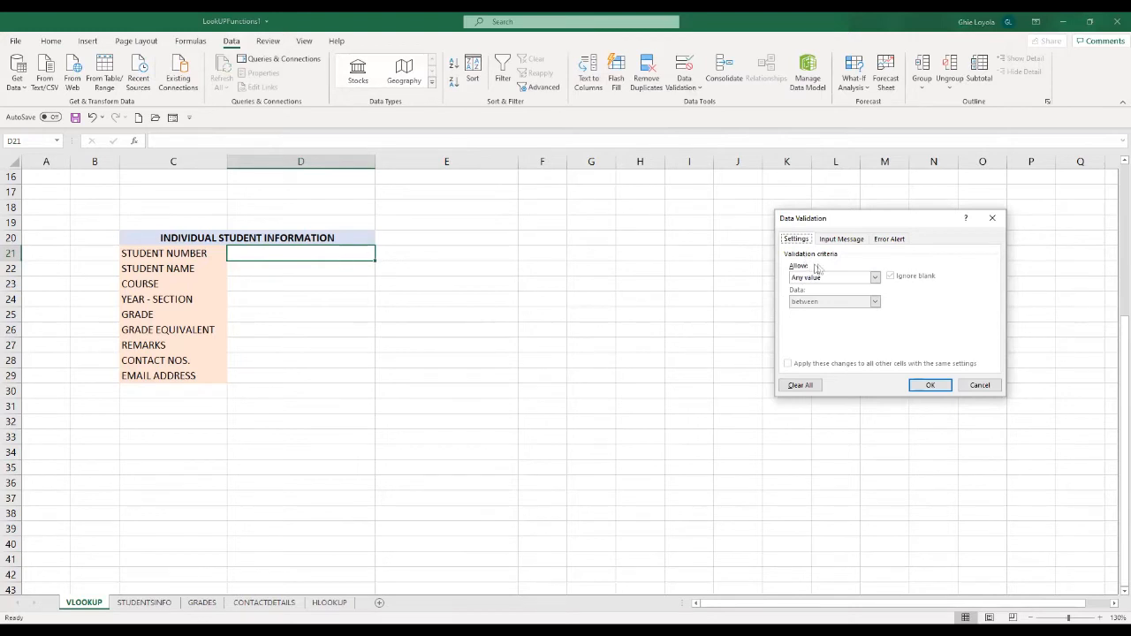
left_click(875, 277)
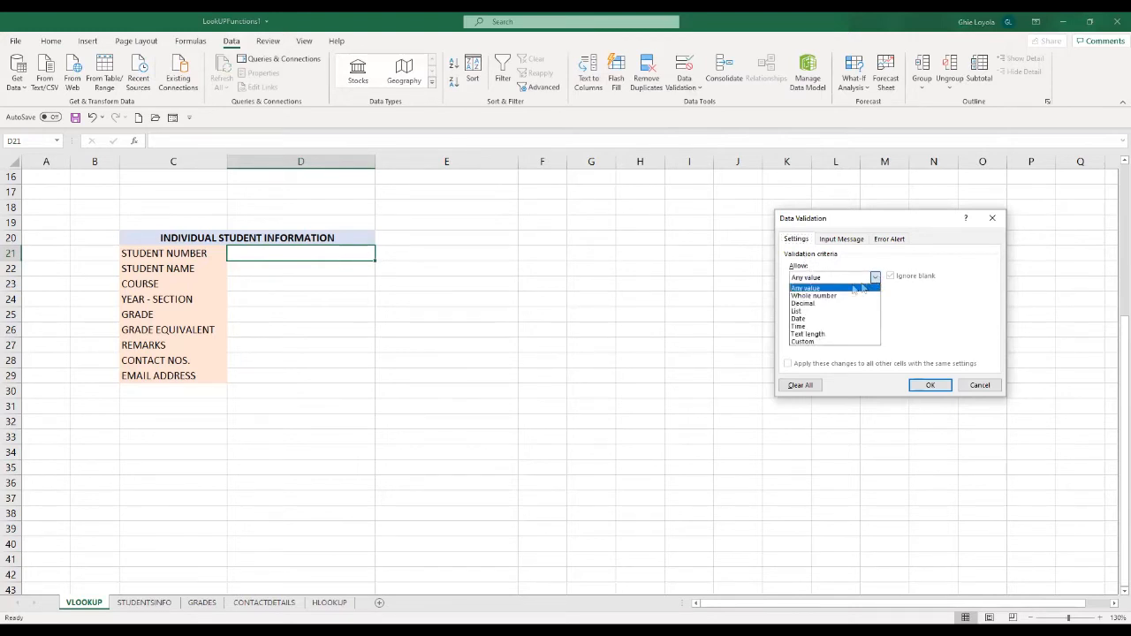
left_click(806, 312)
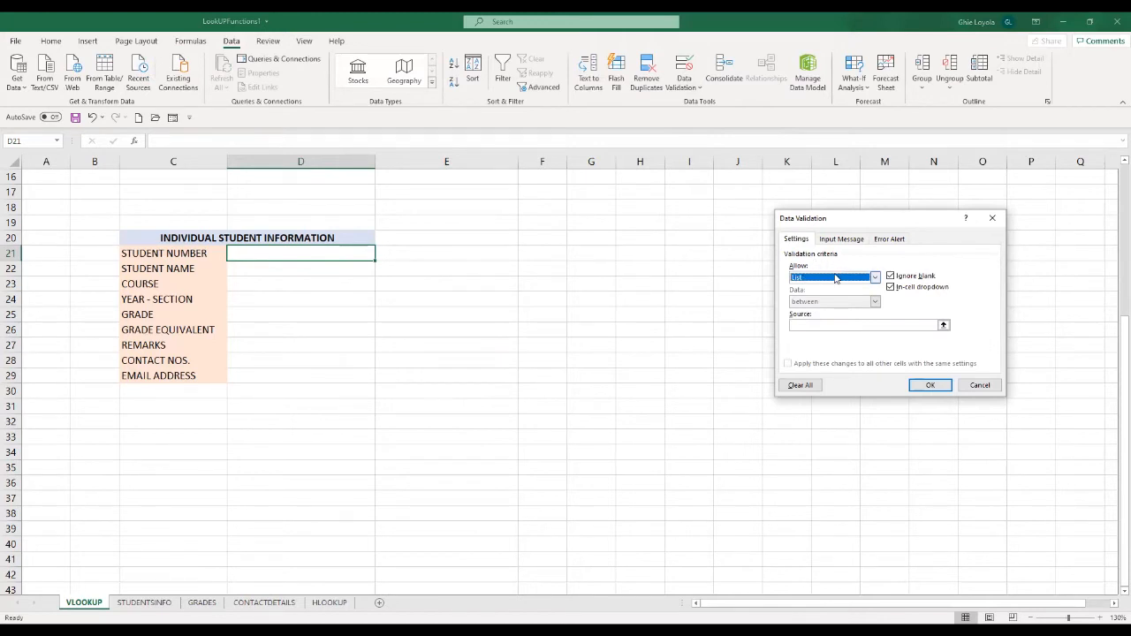
Step: Set the validation list source to the student numbers in STUDENTSINFO B4:B18 and apply the rule
left_click(804, 325)
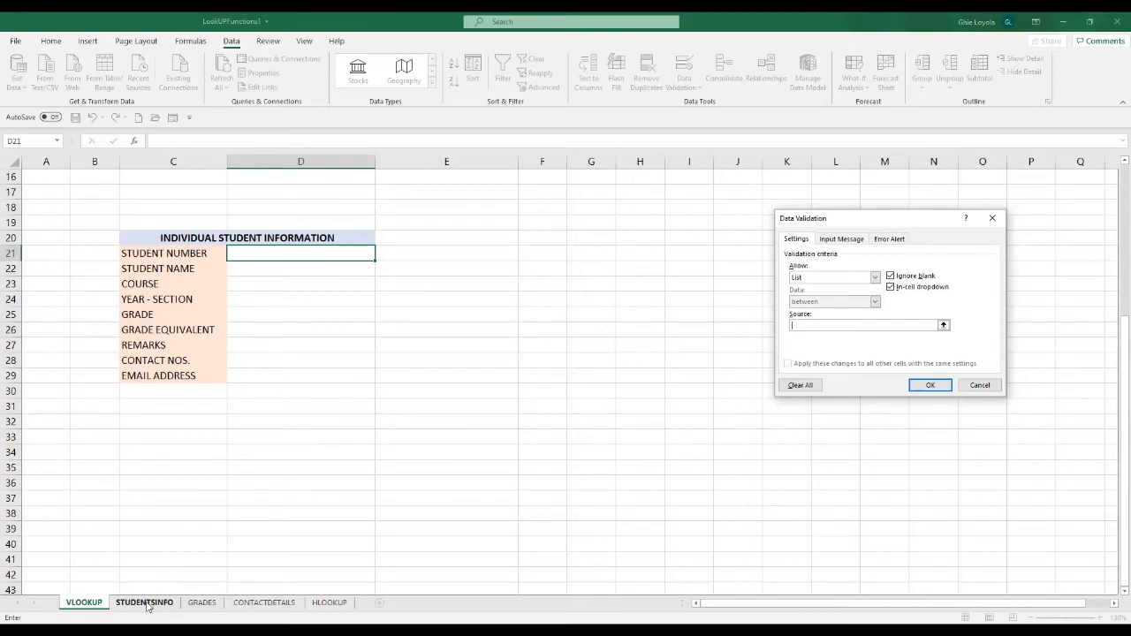
left_click(147, 603)
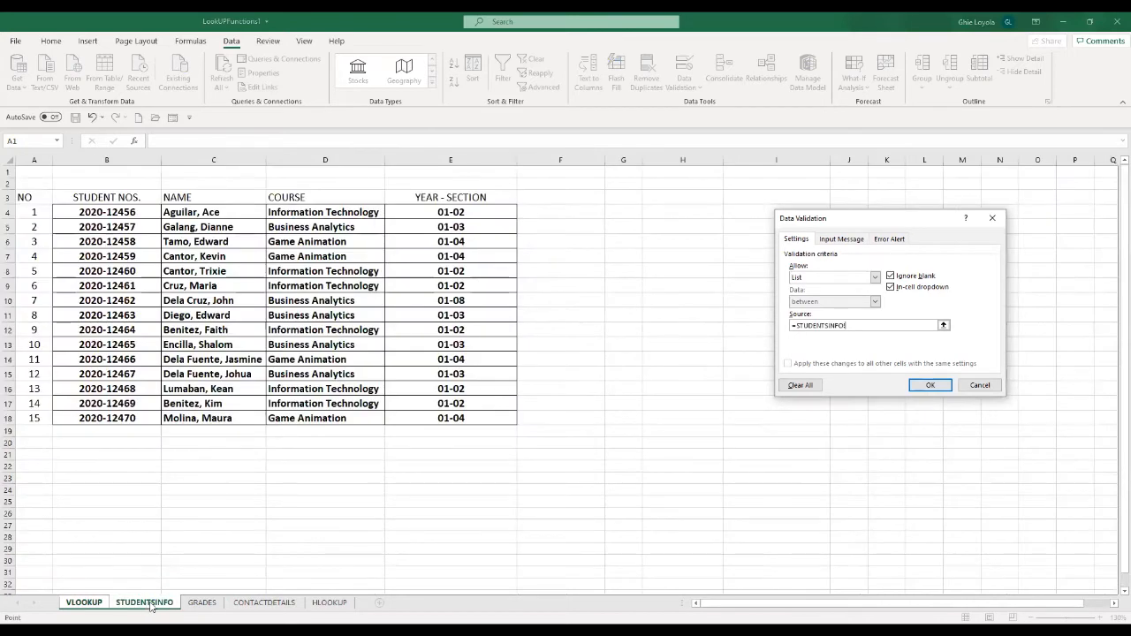
left_click(94, 212)
left_click_drag(93, 212, 107, 418)
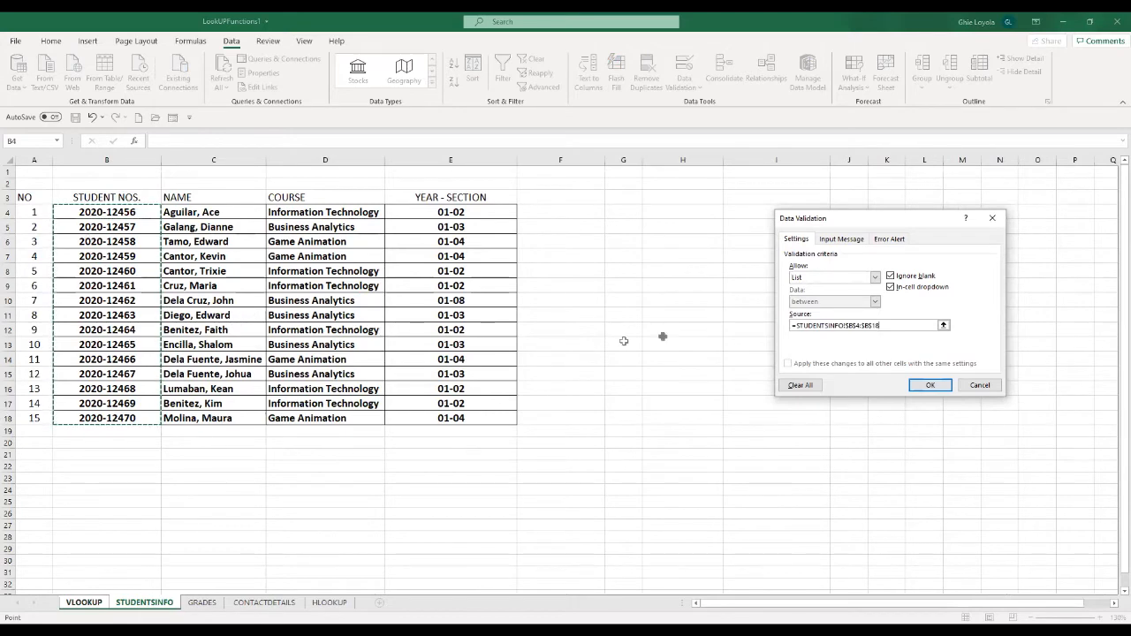
left_click(923, 388)
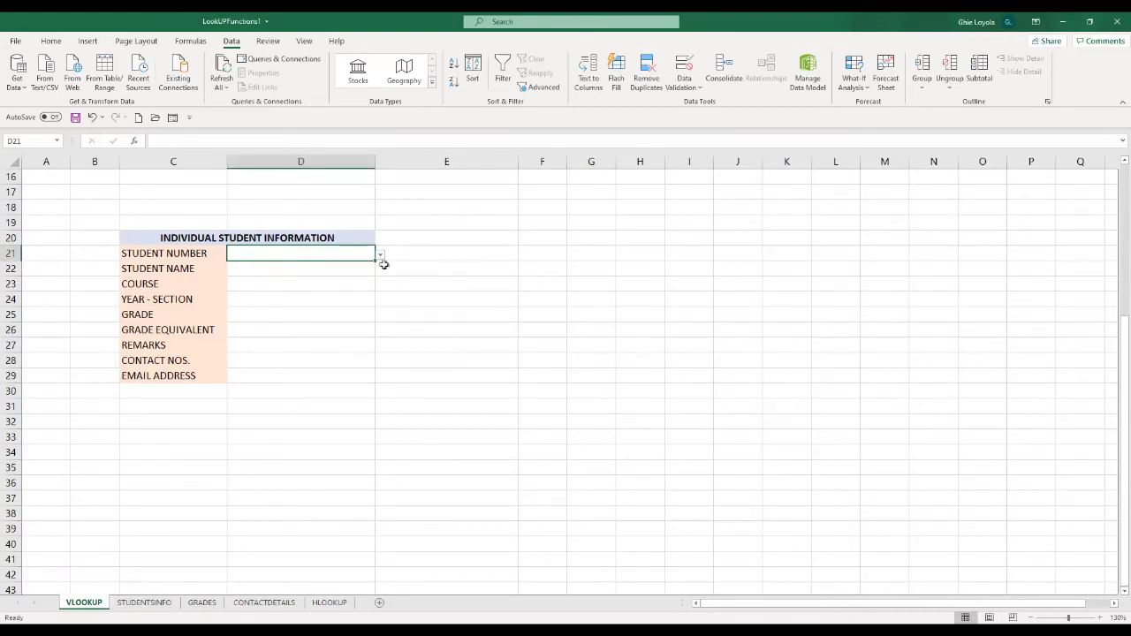
Step: Try out the new drop-down in D21 by choosing two different student numbers one after the other
left_click(340, 311)
left_click(353, 256)
left_click(380, 256)
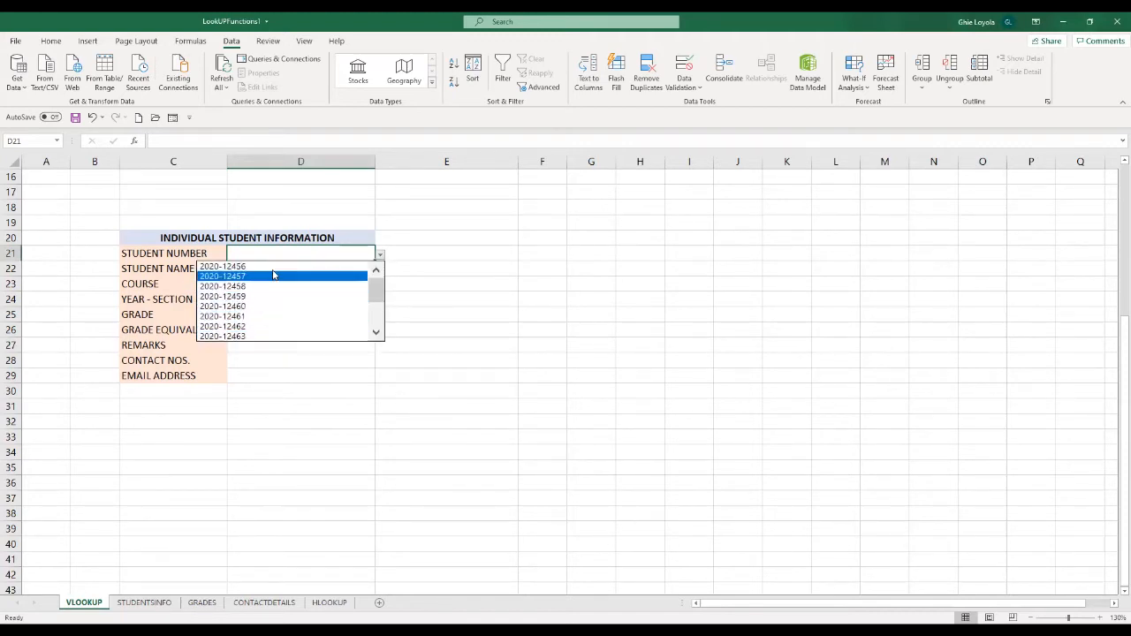
left_click(246, 302)
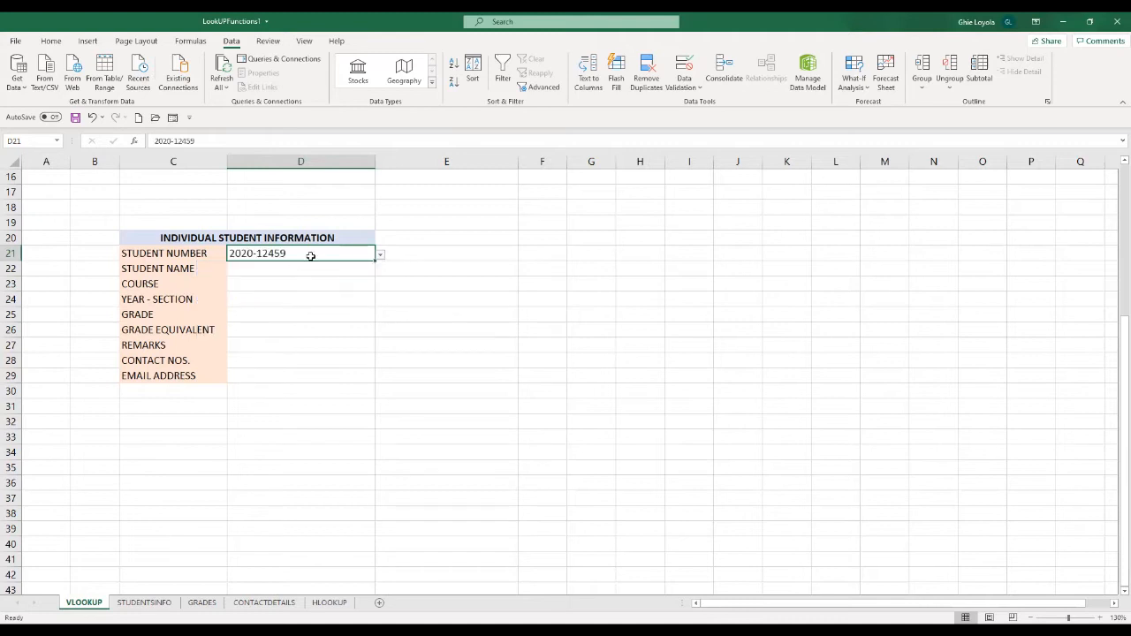
left_click(385, 255)
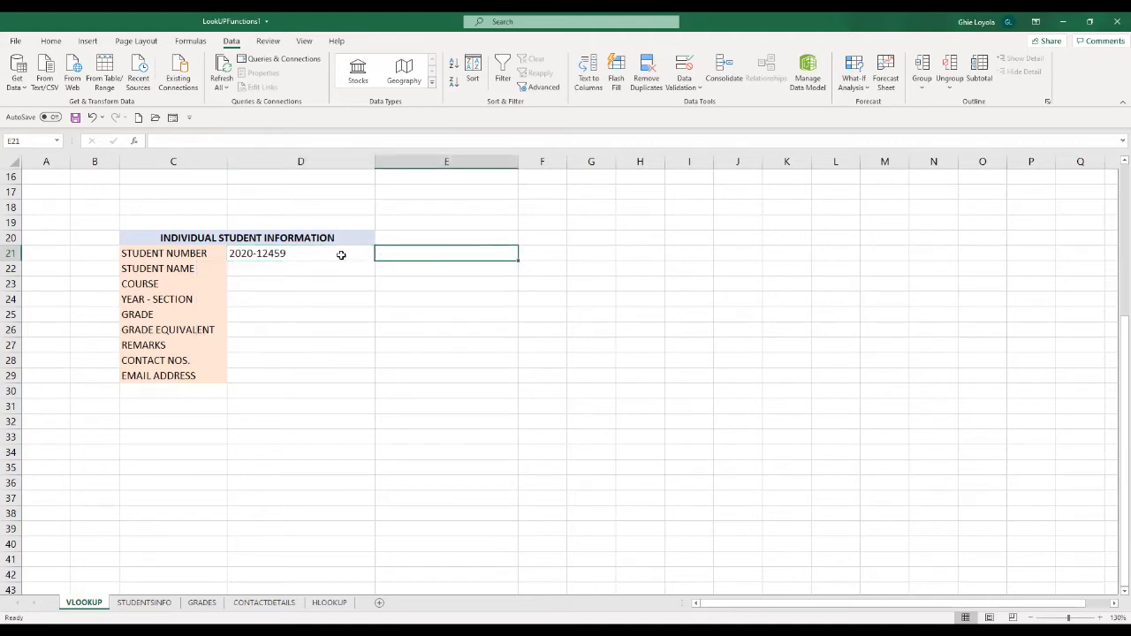
left_click(341, 254)
left_click(381, 256)
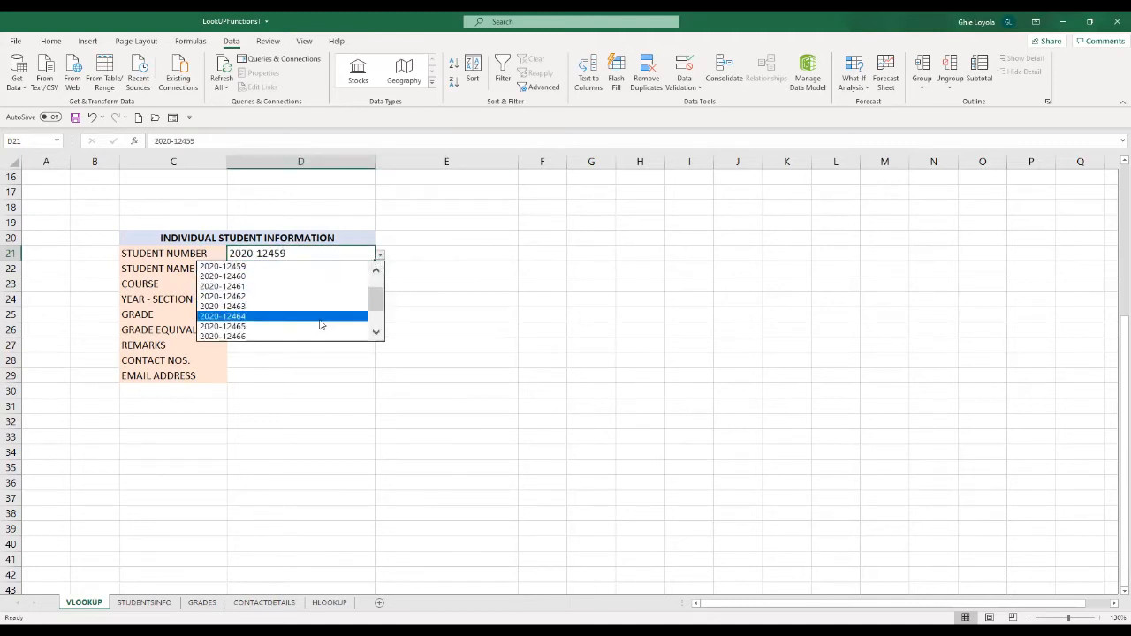
left_click(320, 319)
left_click(415, 309)
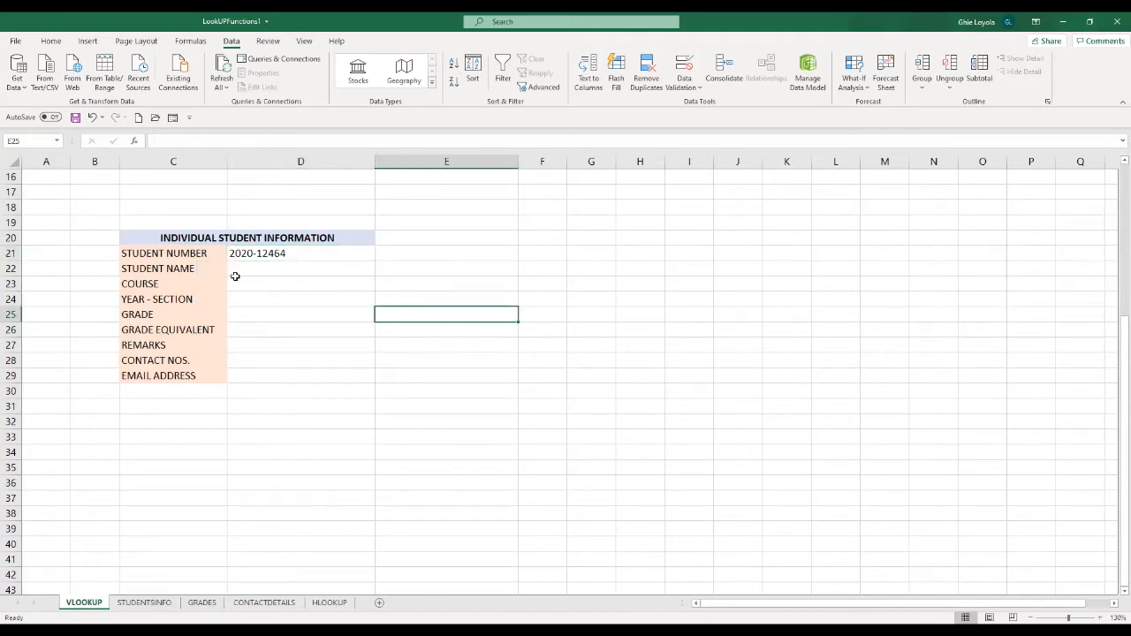
left_click(310, 373)
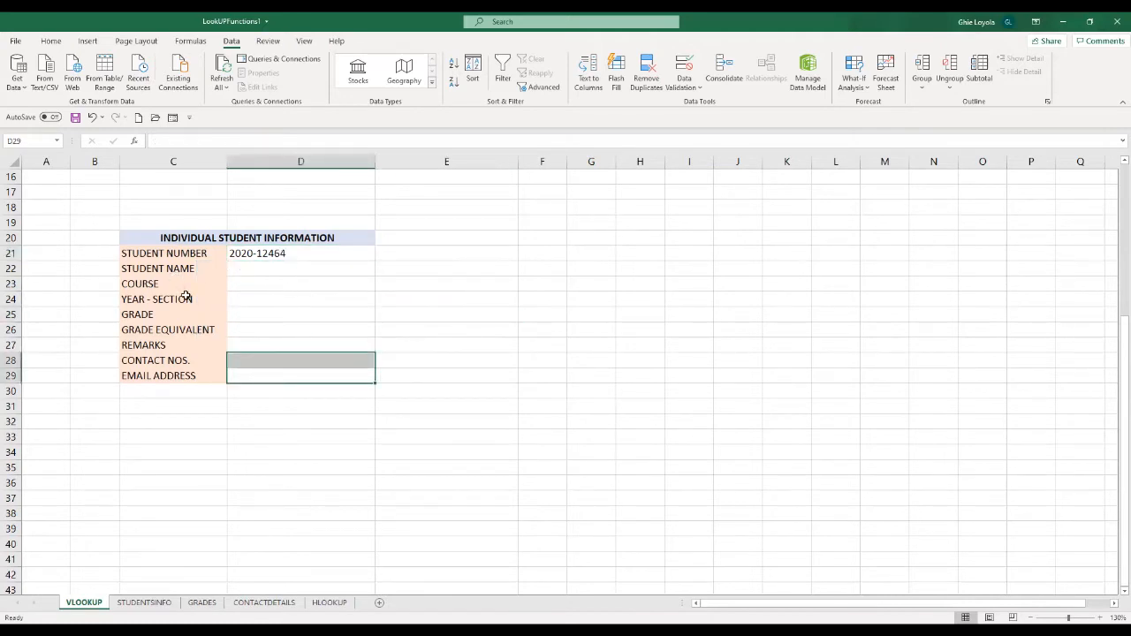
Step: Choose the twelfth student number of the list from the drop-down in D21
left_click(268, 257)
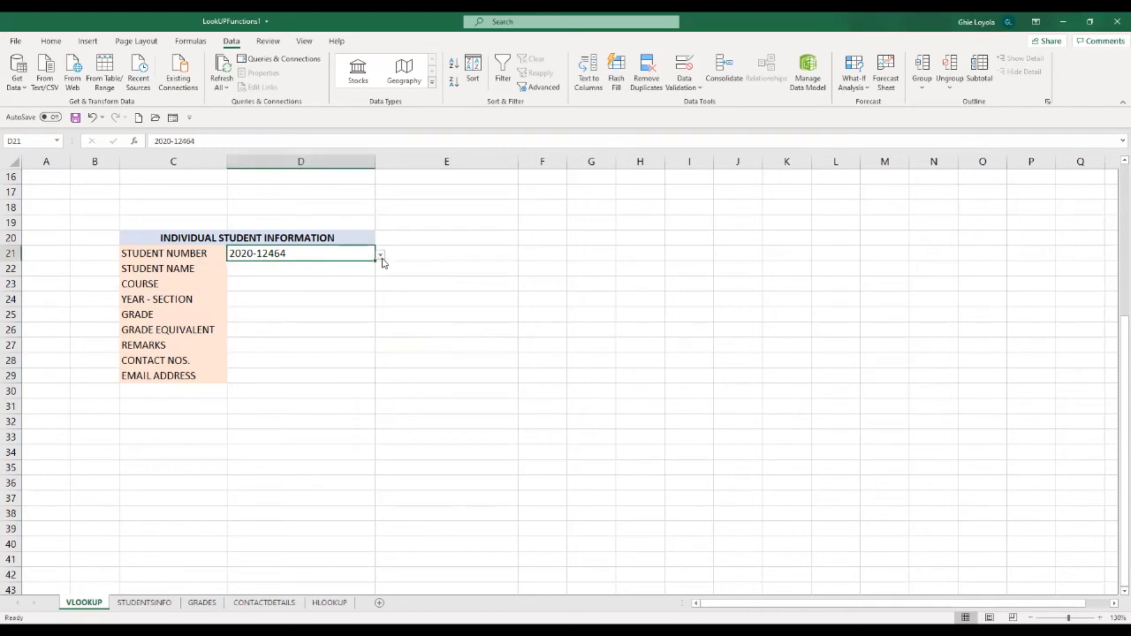
left_click(381, 257)
left_click(303, 312)
left_click(328, 389)
Step: Insert a VLOOKUP function in the student name cell D22 with D21 as the lookup value
left_click(295, 268)
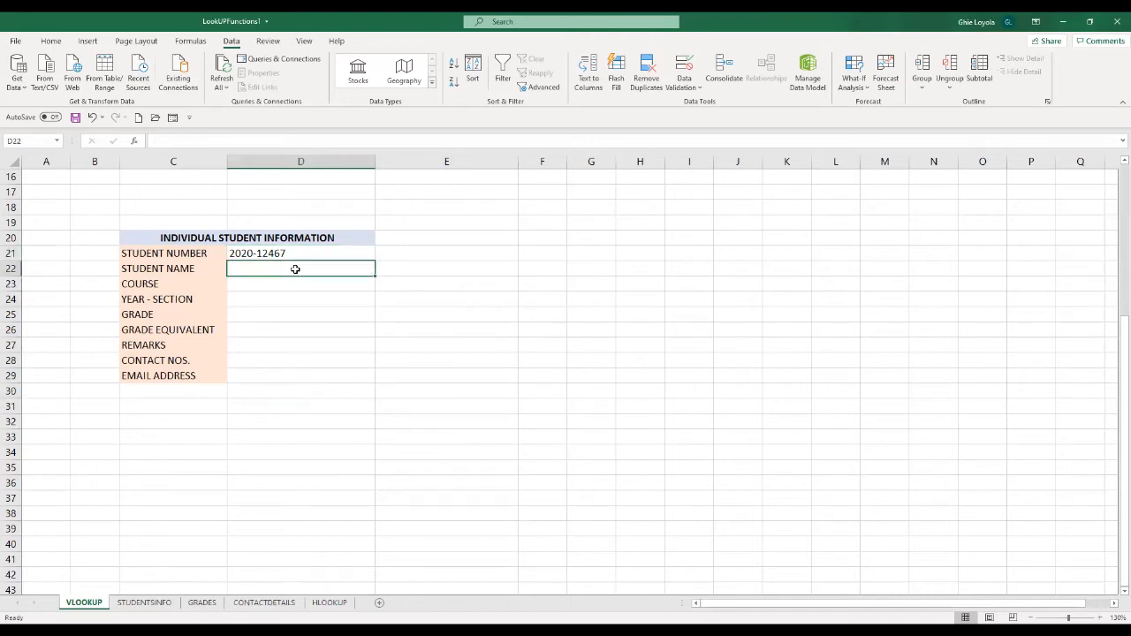
left_click(136, 142)
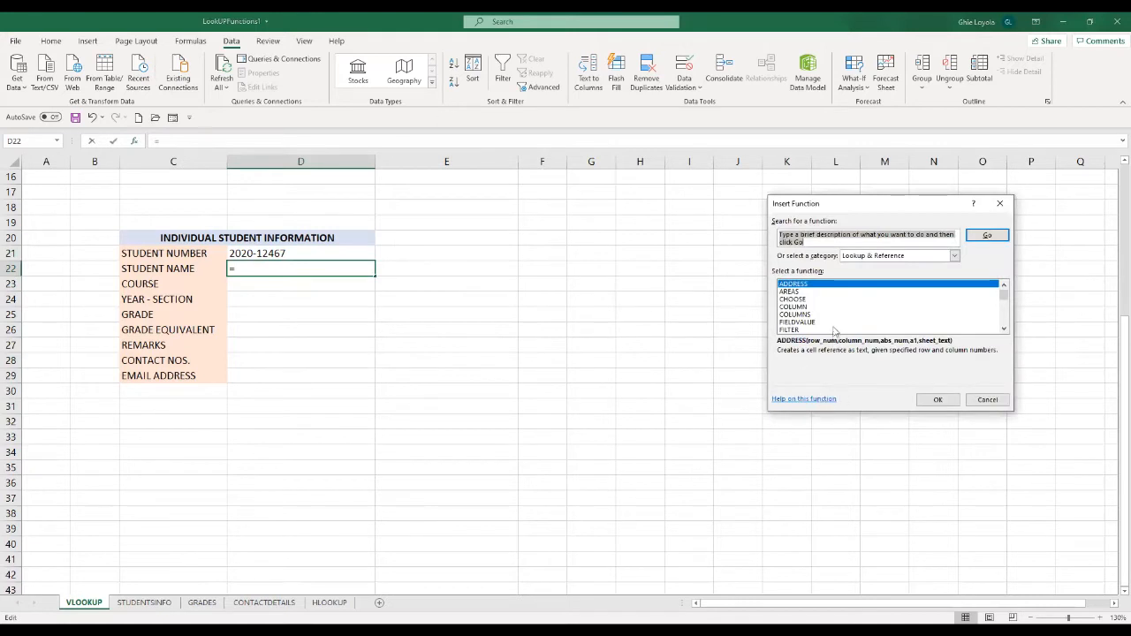
scroll(823, 321, "down", 1)
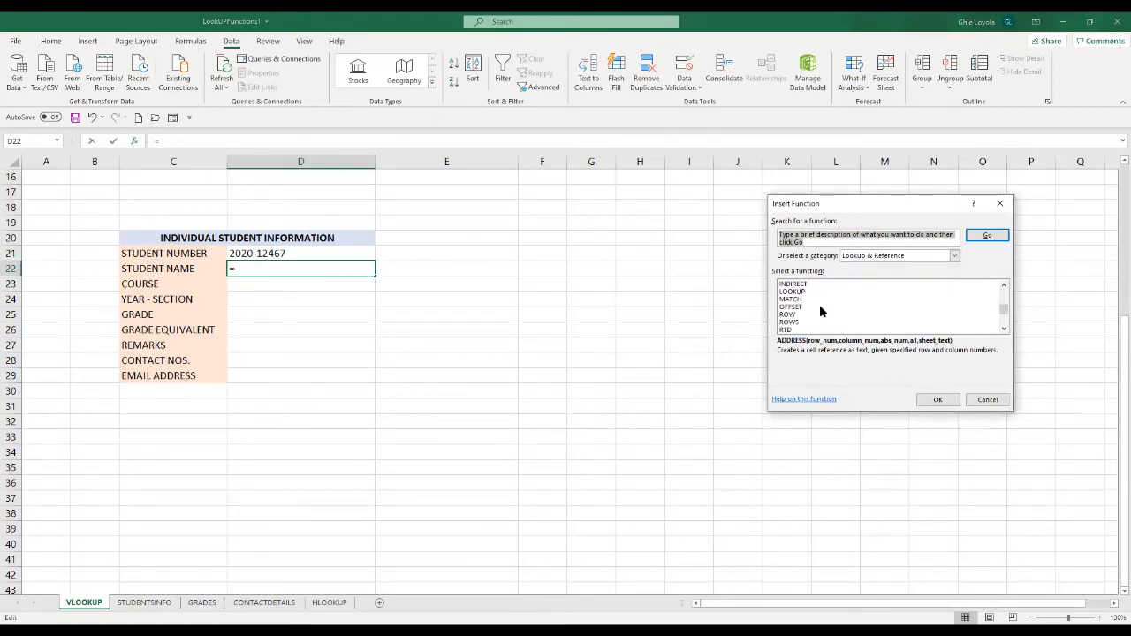
scroll(820, 310, "down", 3)
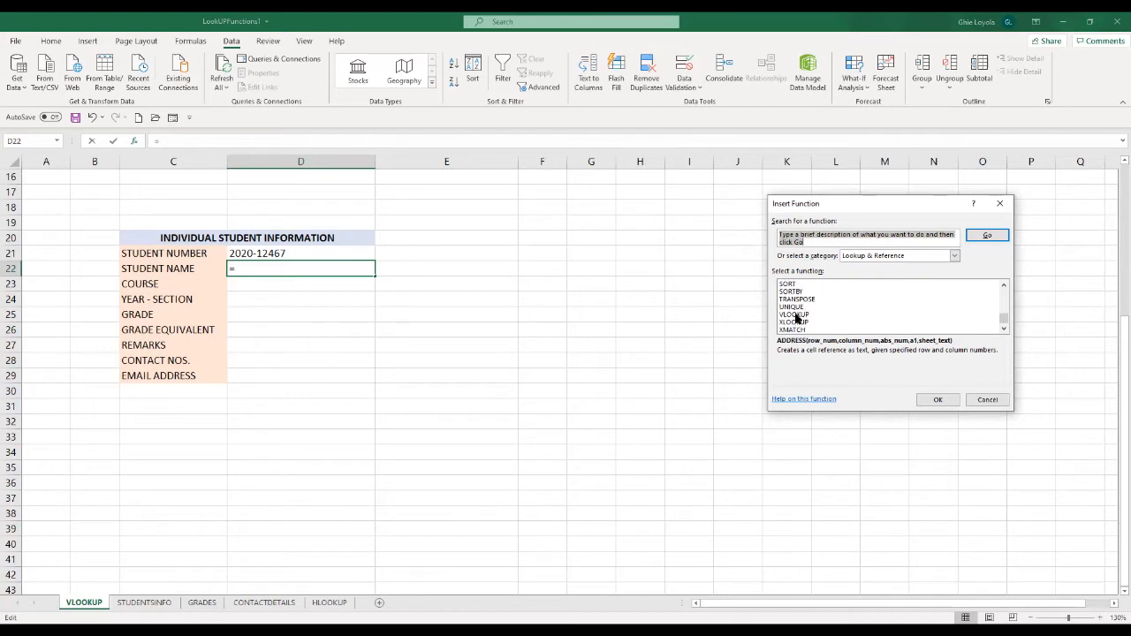
left_click(795, 315)
left_click(941, 403)
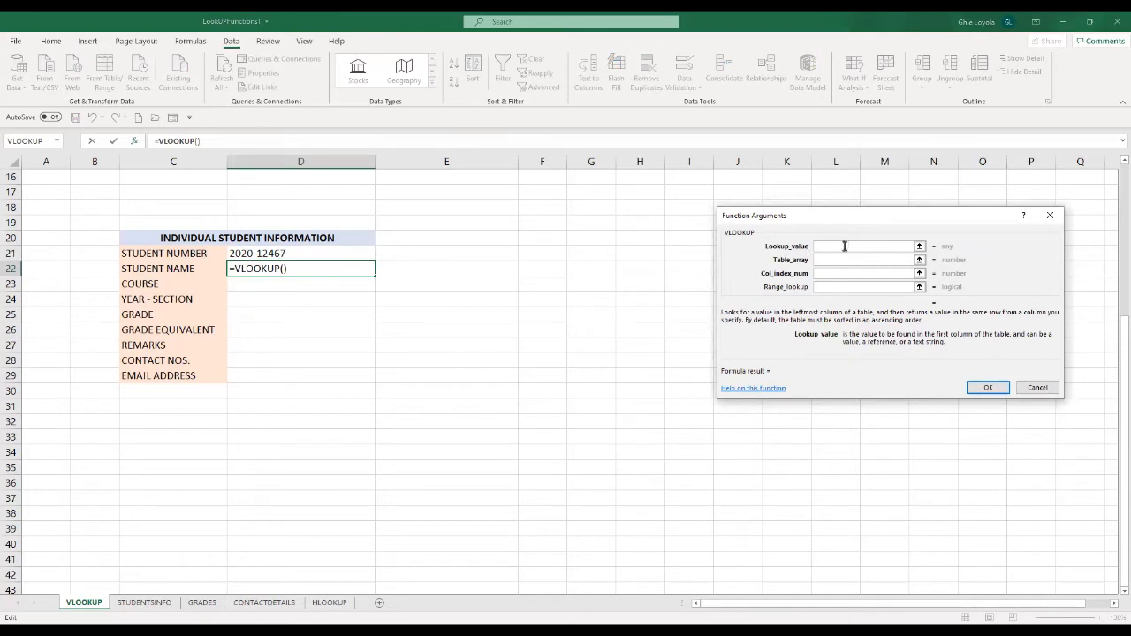
left_click(266, 253)
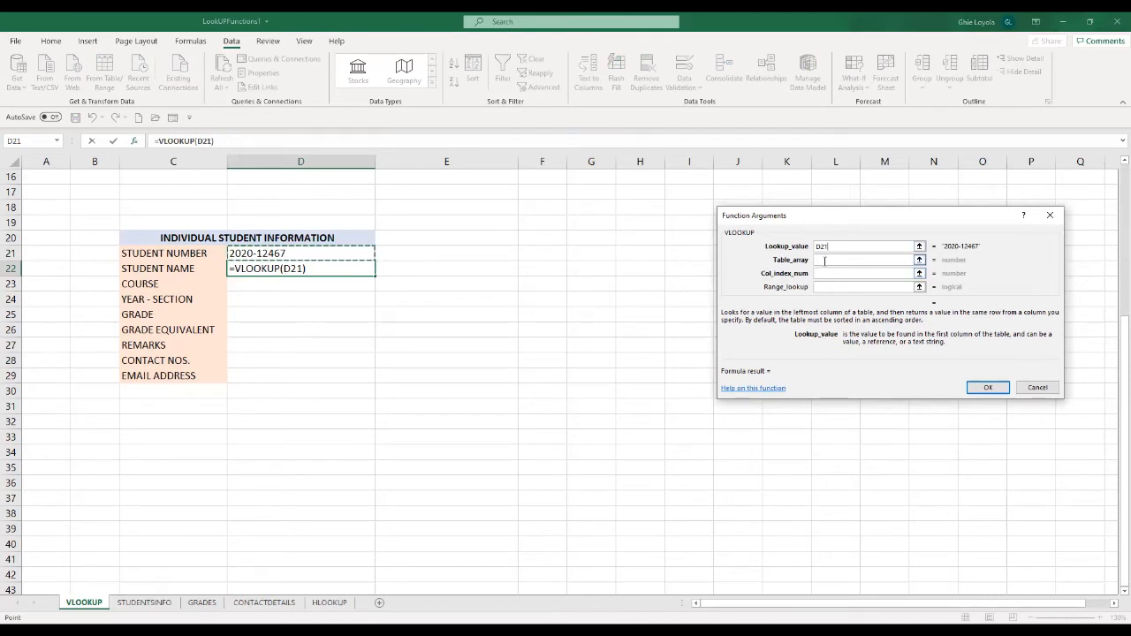
Step: Set the VLOOKUP table array to the studentInfo range, B4:E18 on the STUDENTSINFO sheet
left_click(824, 260)
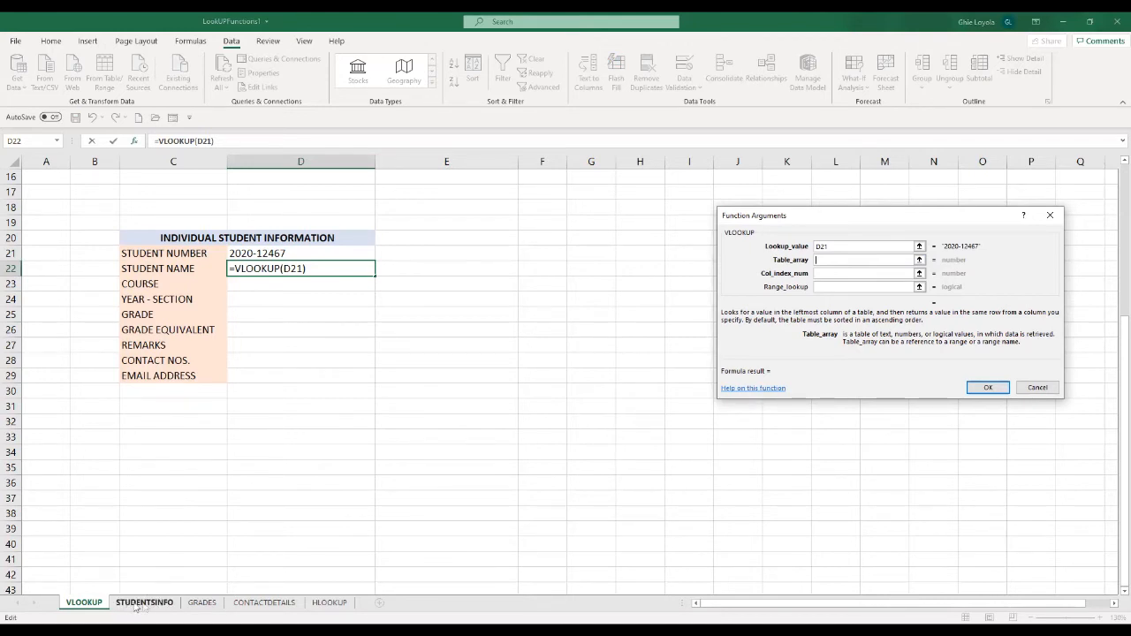
left_click(146, 603)
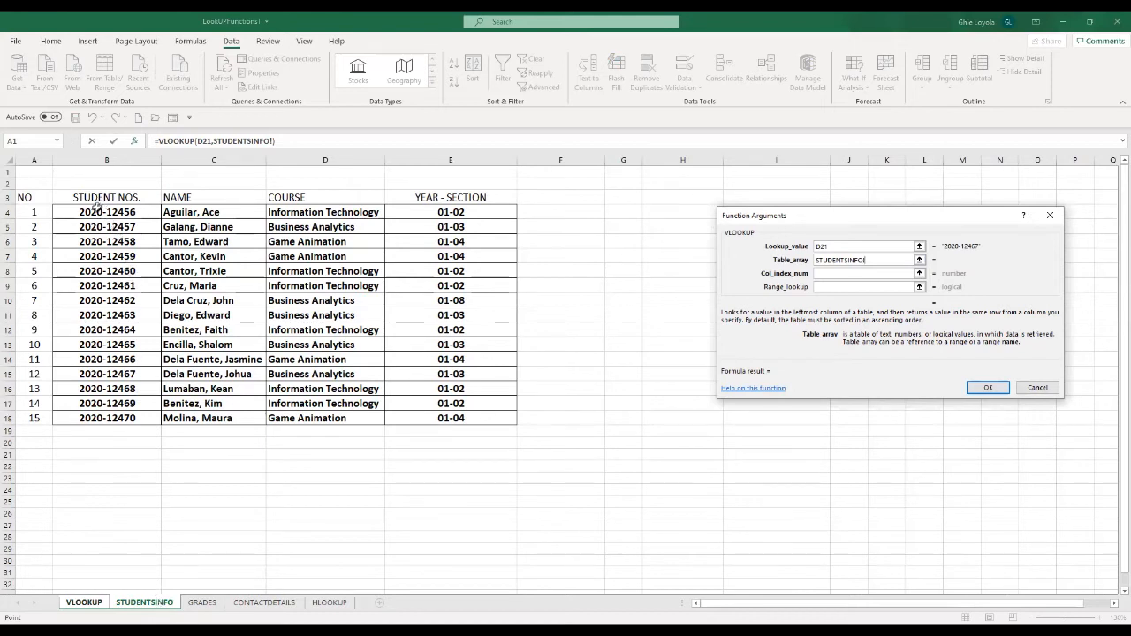
left_click(94, 210)
left_click_drag(94, 209, 425, 422)
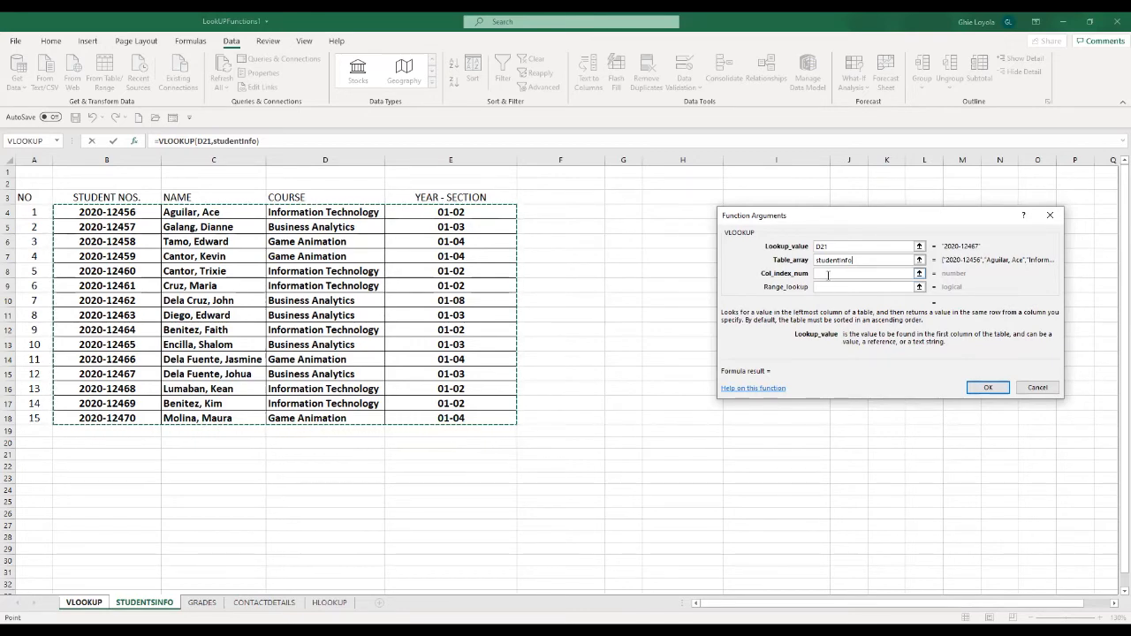
left_click(829, 275)
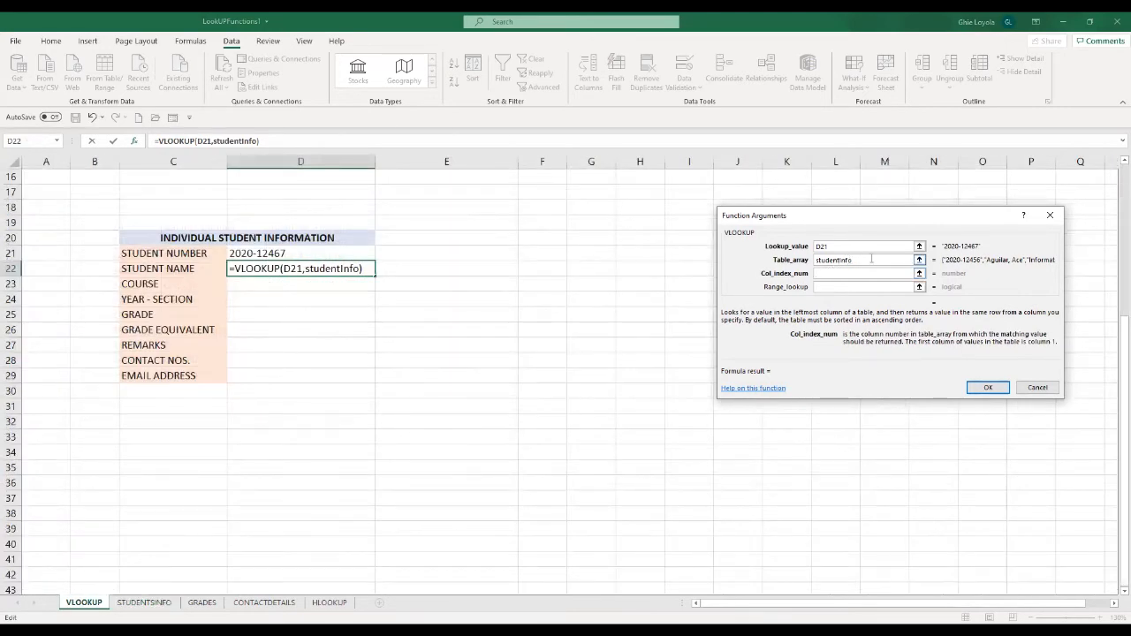
left_click(872, 259)
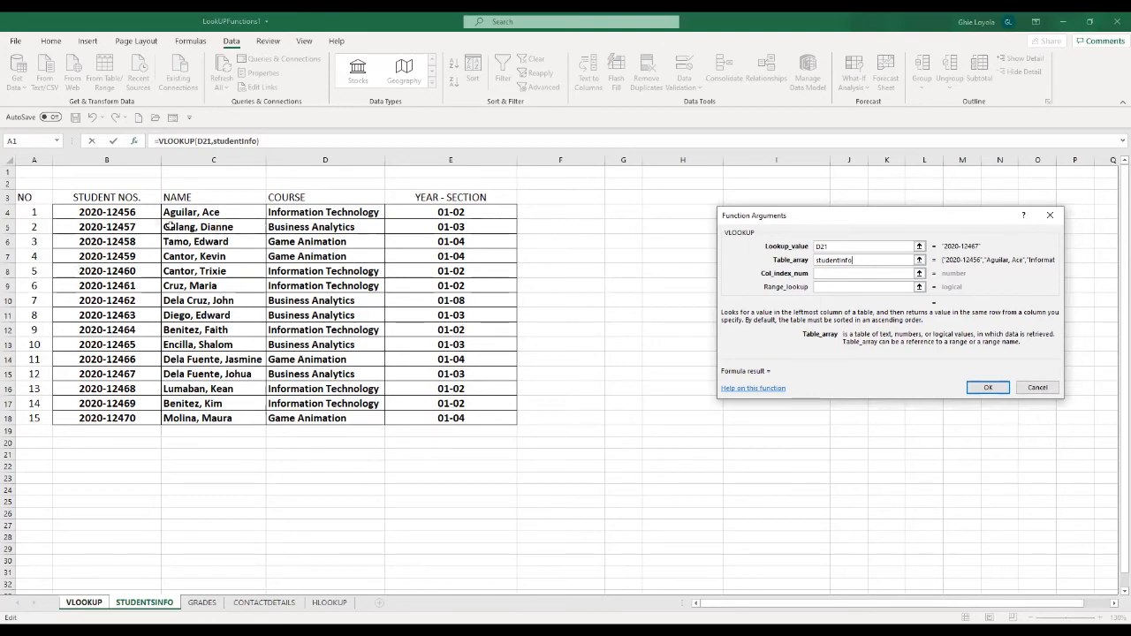
Step: Set the column index number to 2 and the range lookup to FALSE, and complete the VLOOKUP formula in D22
left_click(822, 273)
type("2")
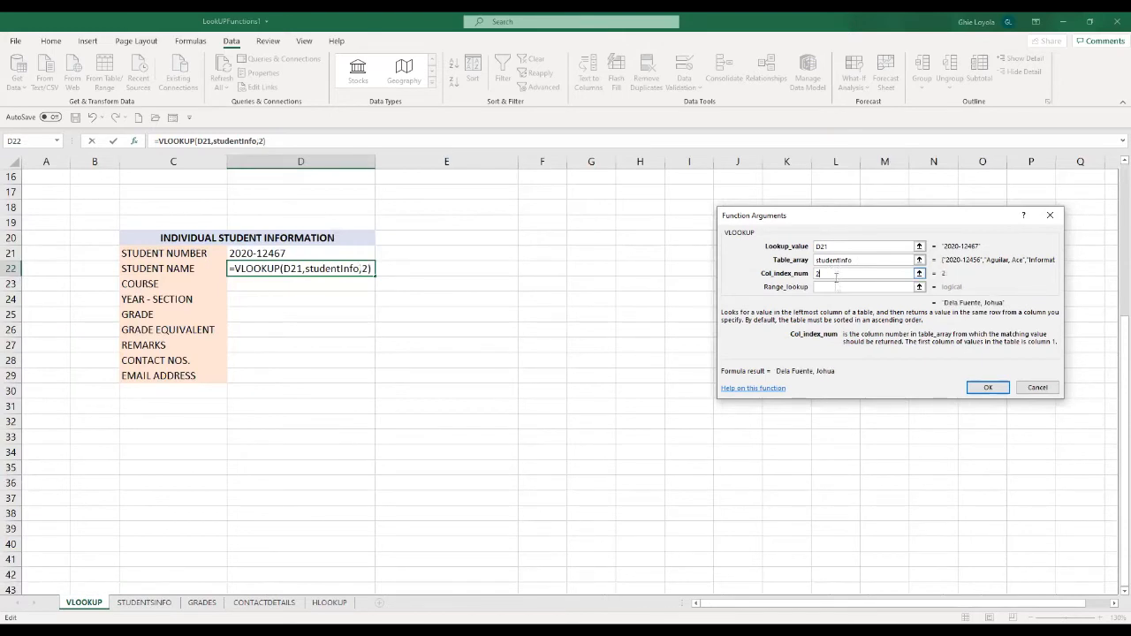
left_click(830, 287)
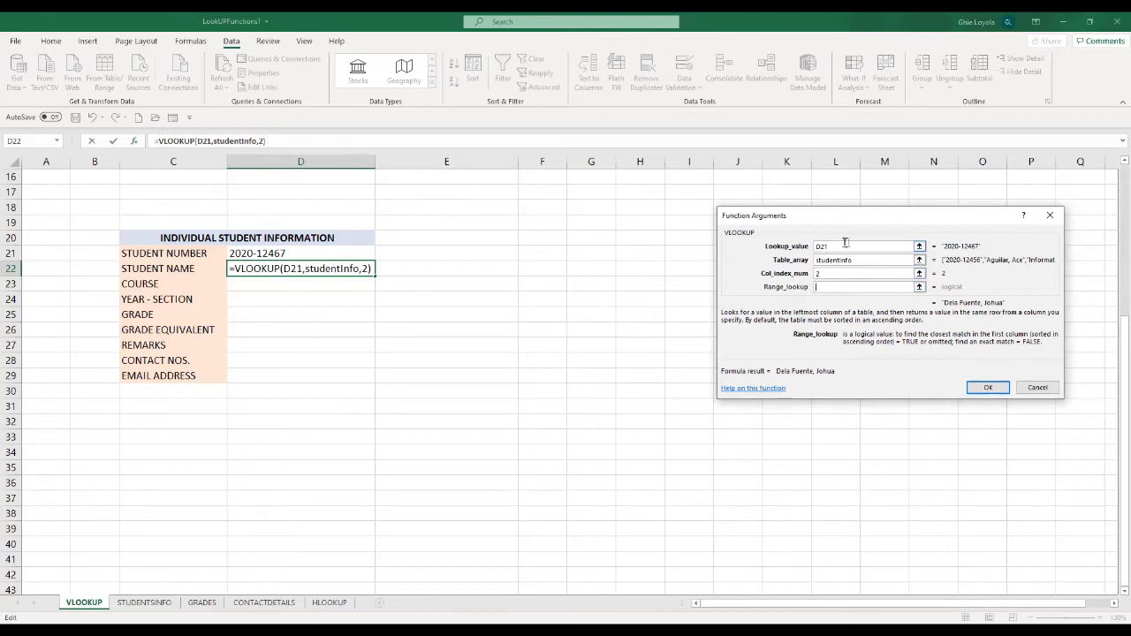
type("FLASE")
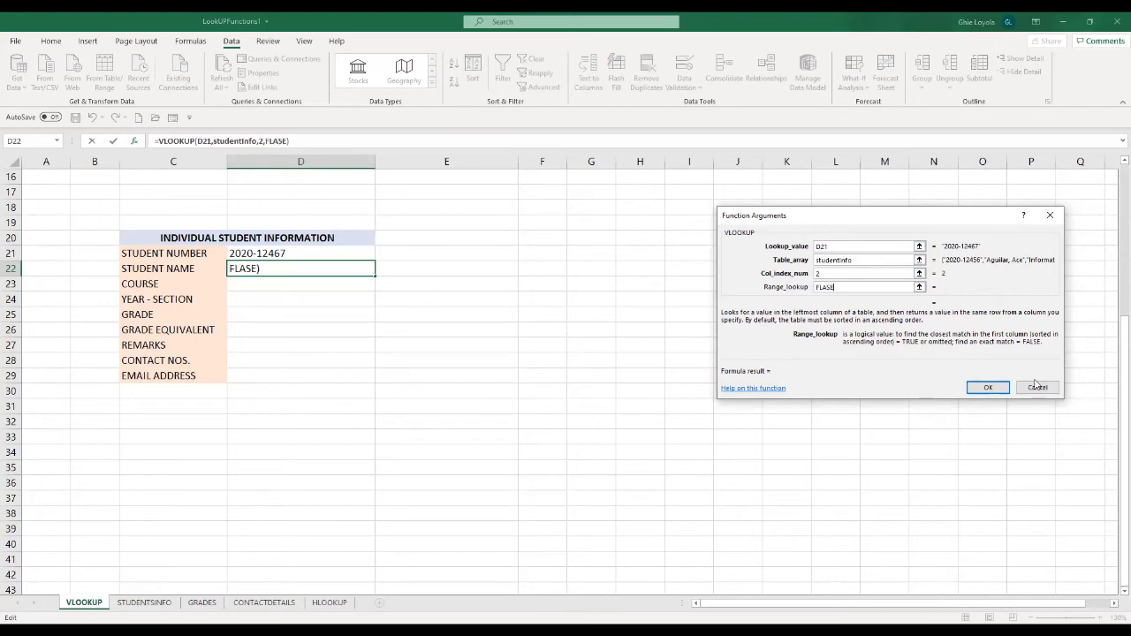
key("BackSpace")
key("BackSpace")
key("BackSpace")
type("ALSE")
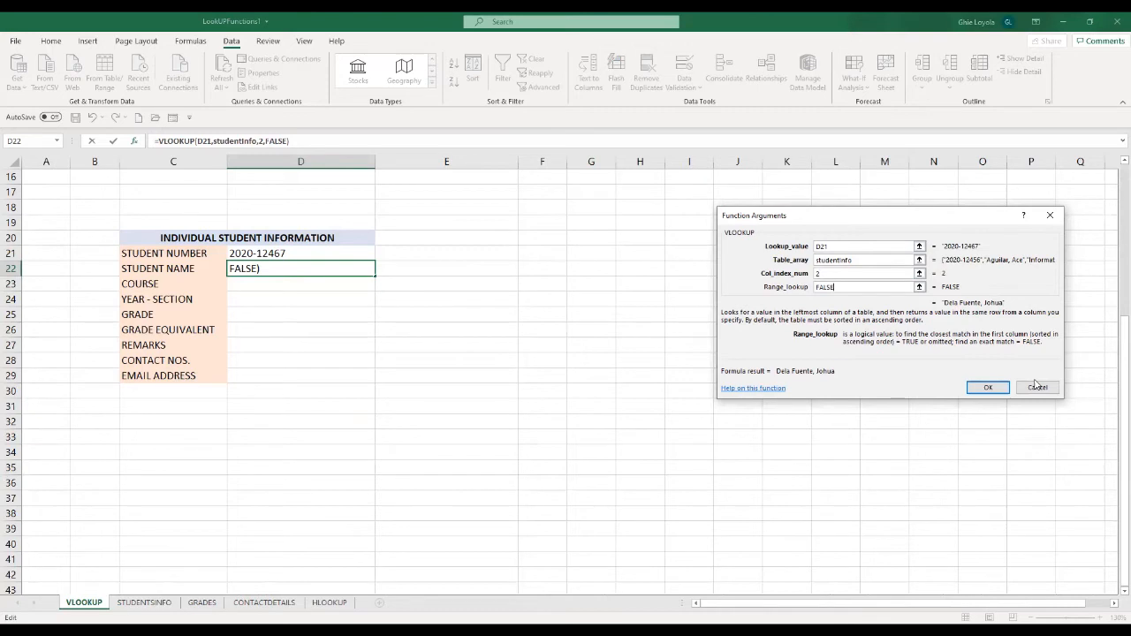
left_click(981, 387)
Step: Check the looked-up student name in D22 against the chosen student number and the records on the STUDENTSINFO sheet
left_click(281, 254)
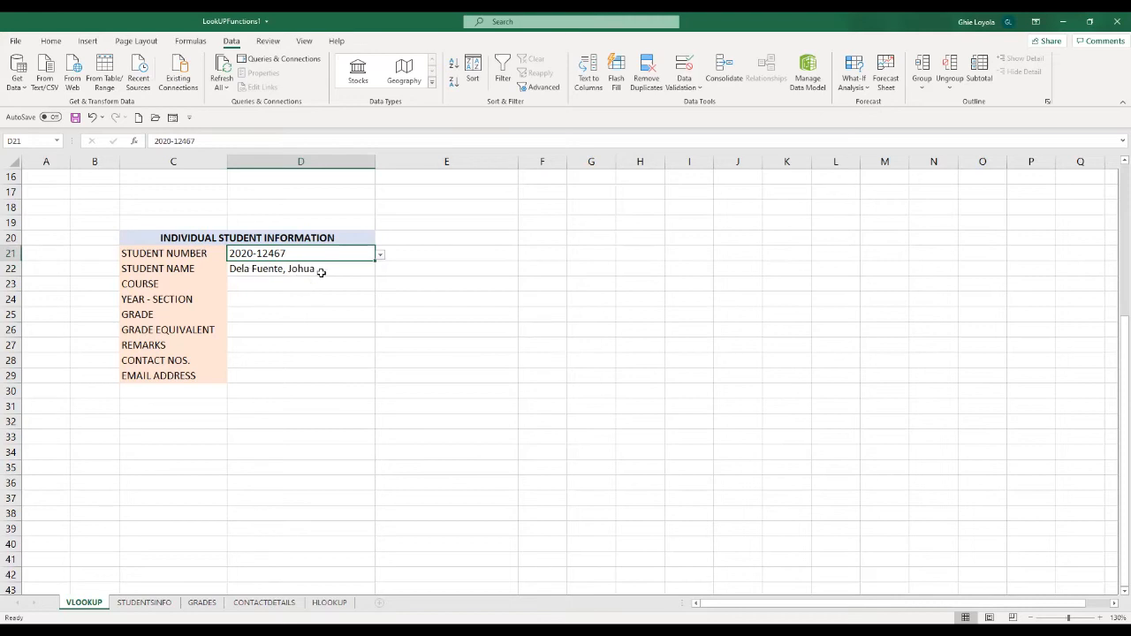
left_click(321, 271)
left_click(301, 253)
left_click(297, 269)
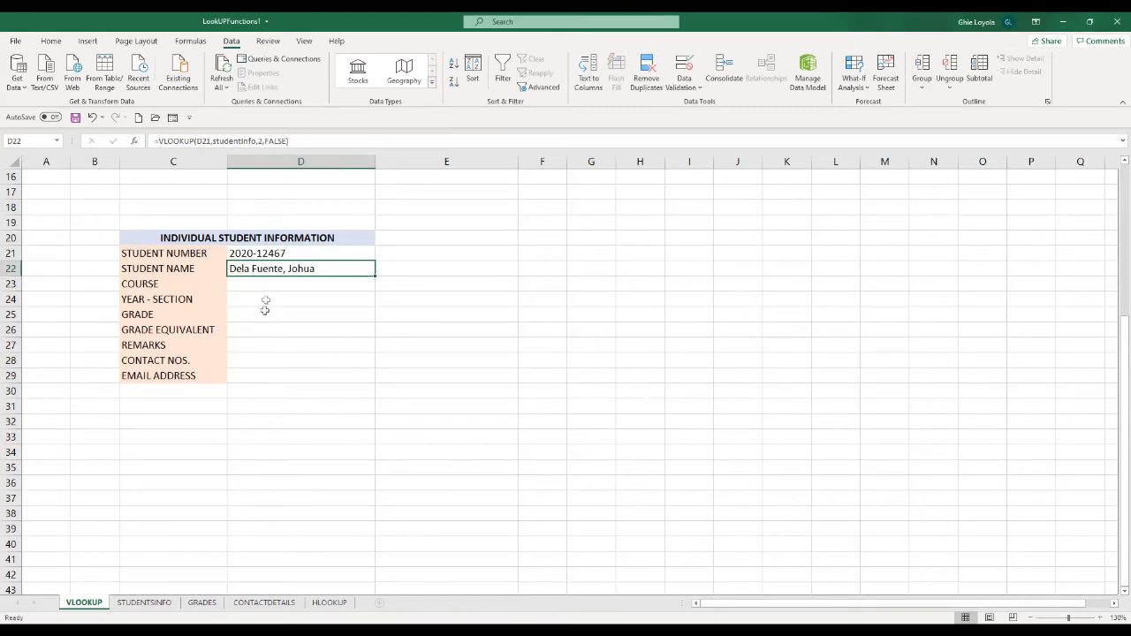
left_click(142, 603)
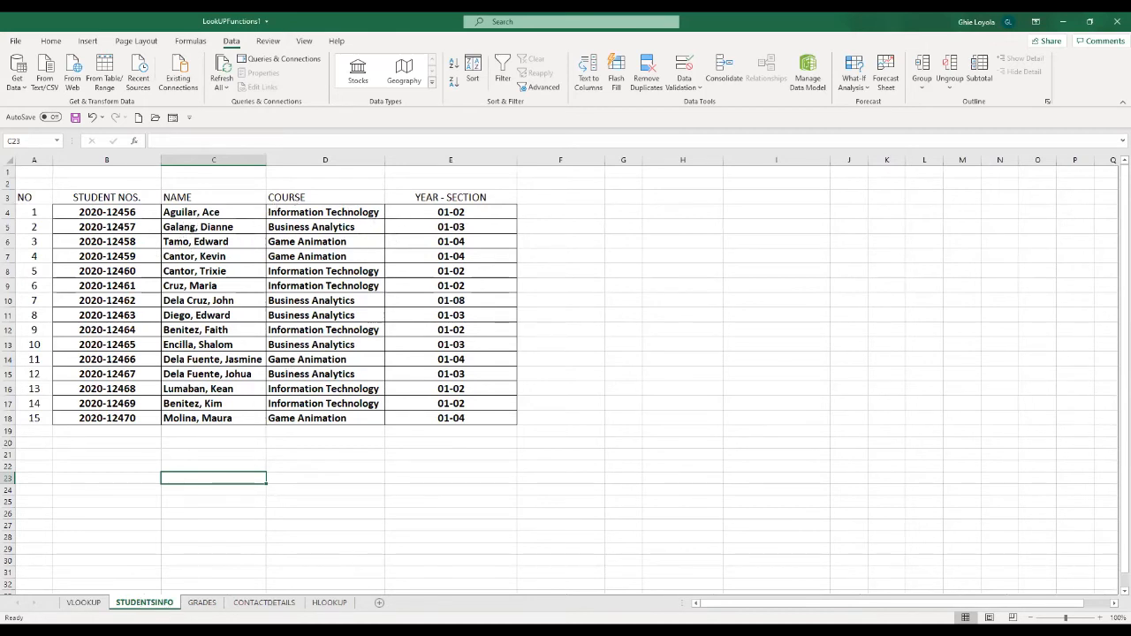
left_click(86, 603)
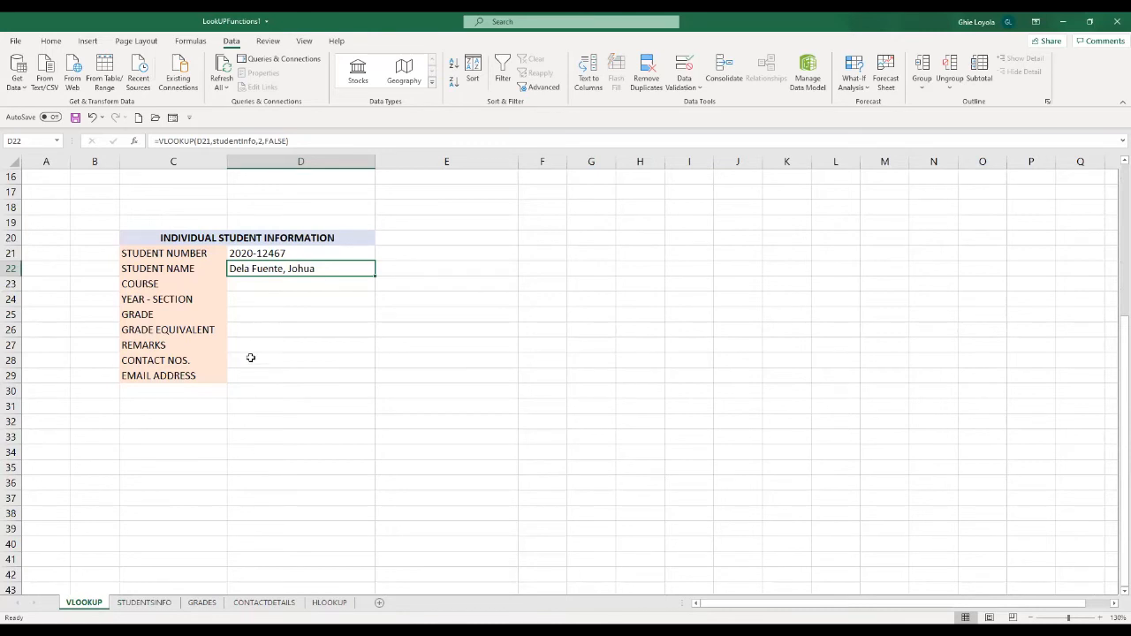
Step: Make the lookup value in the D22 formula an absolute reference, $D$21
double_click(278, 269)
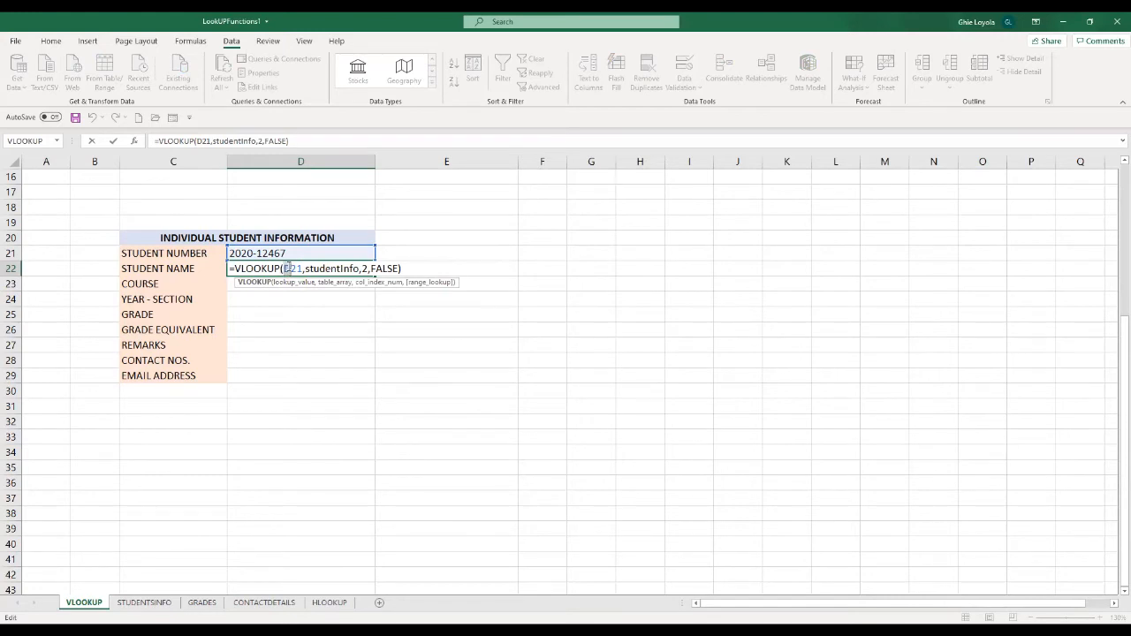
double_click(306, 268)
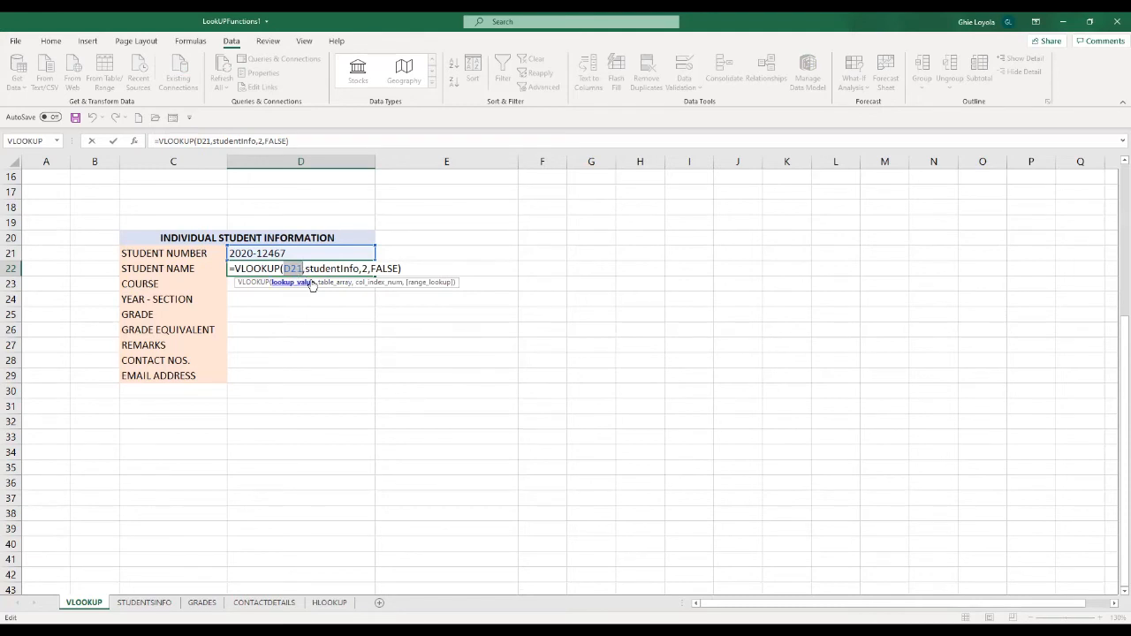
key("F4")
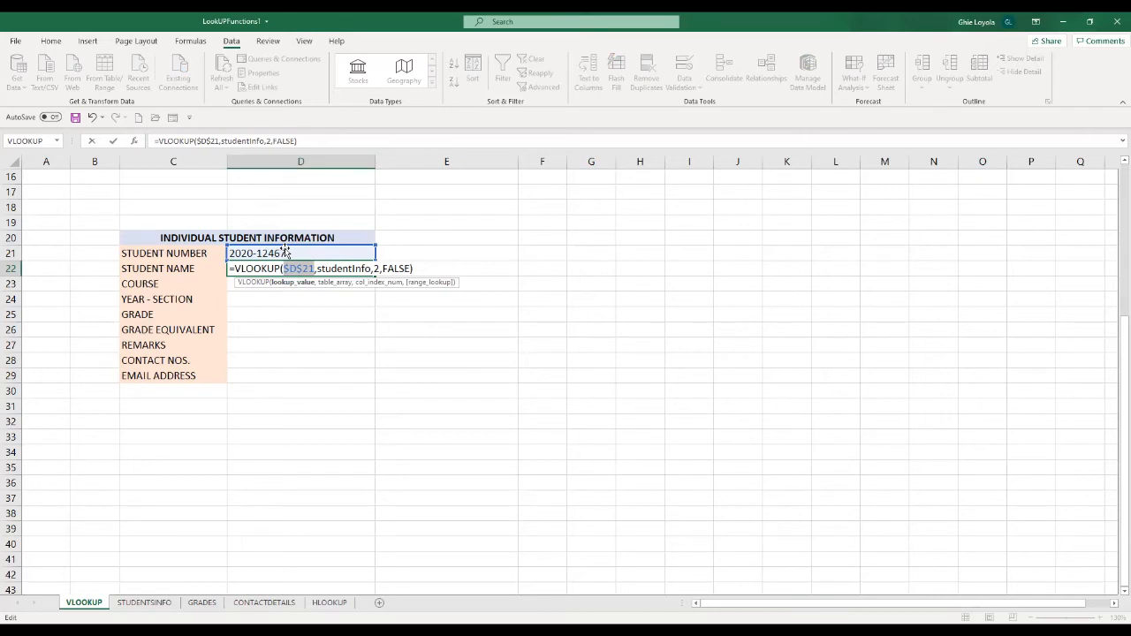
key("Return")
left_click(281, 251)
Step: Fill the student name formula from D22 down through the course and year-section cells to D24
left_click(283, 266)
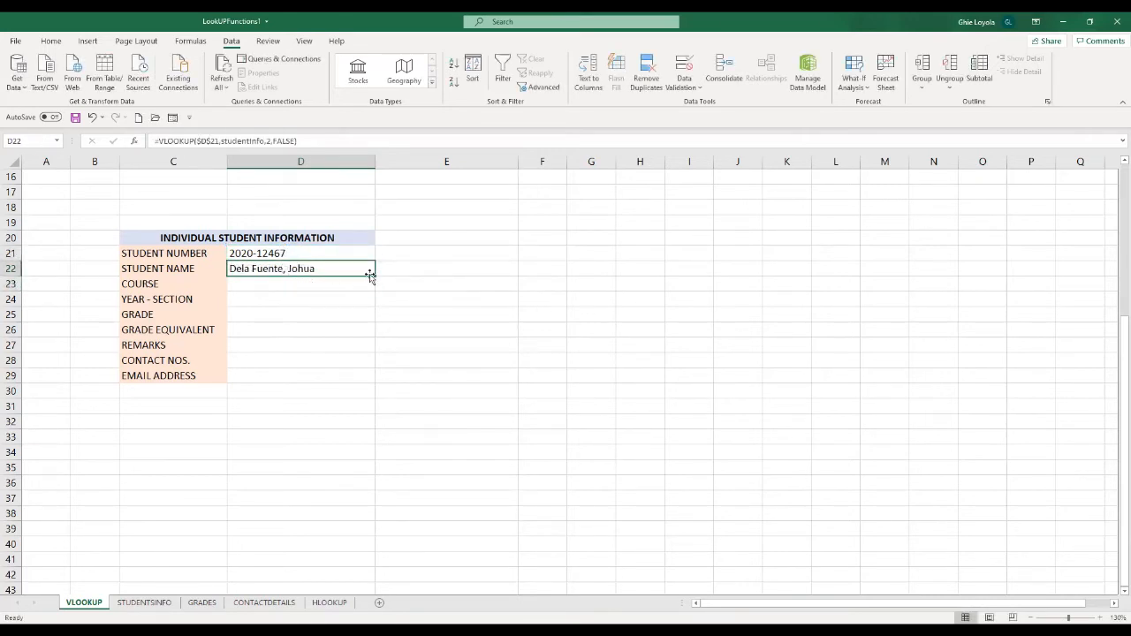
left_click_drag(373, 276, 373, 302)
left_click(419, 348)
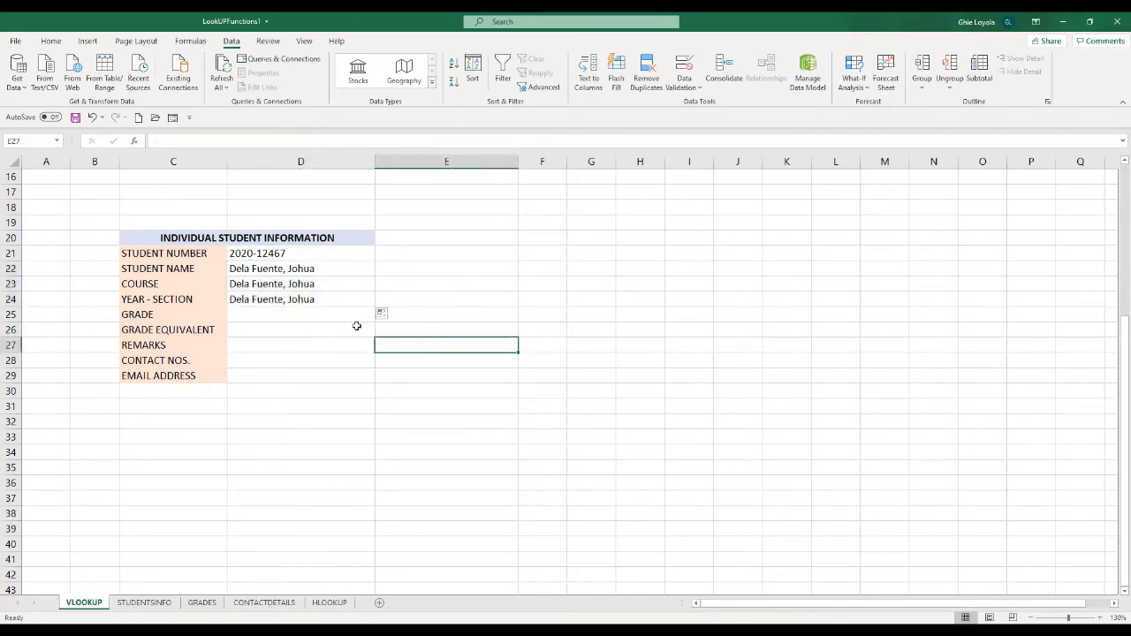
Step: Inspect the column index argument of the VLOOKUP formula in the course cell D23
left_click(284, 273)
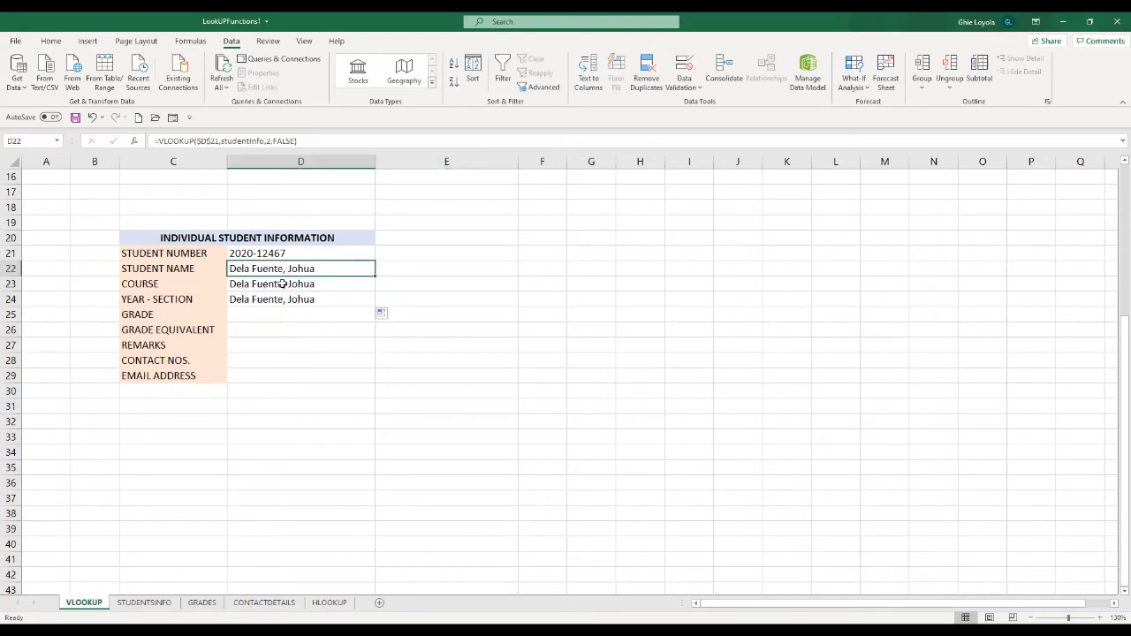
double_click(282, 284)
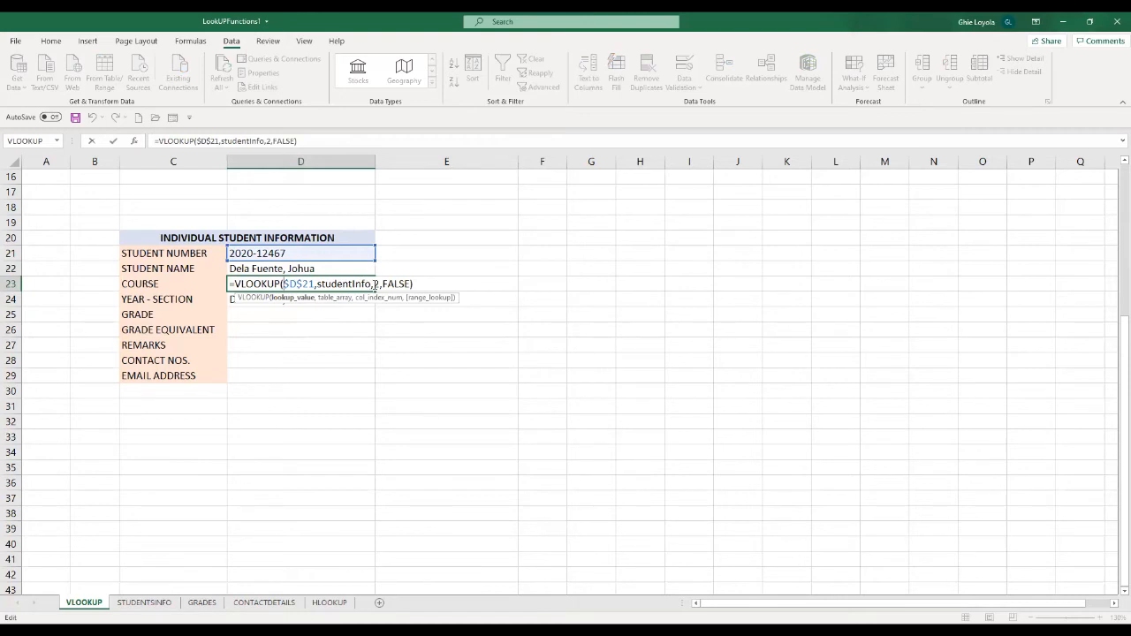
left_click(377, 284)
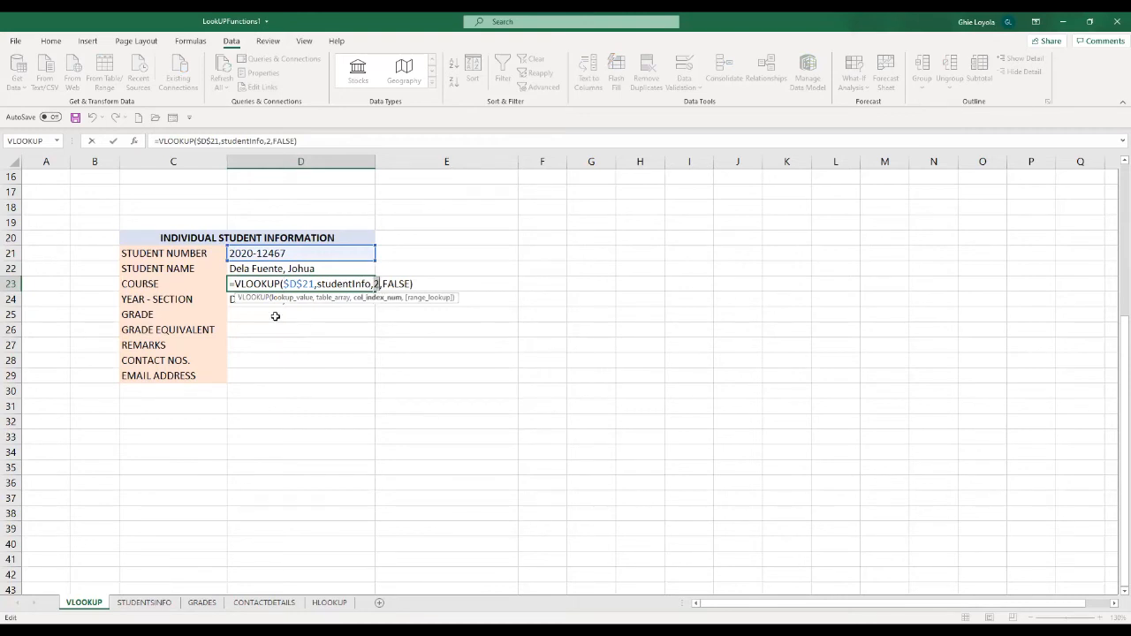
key("ctrl+Return")
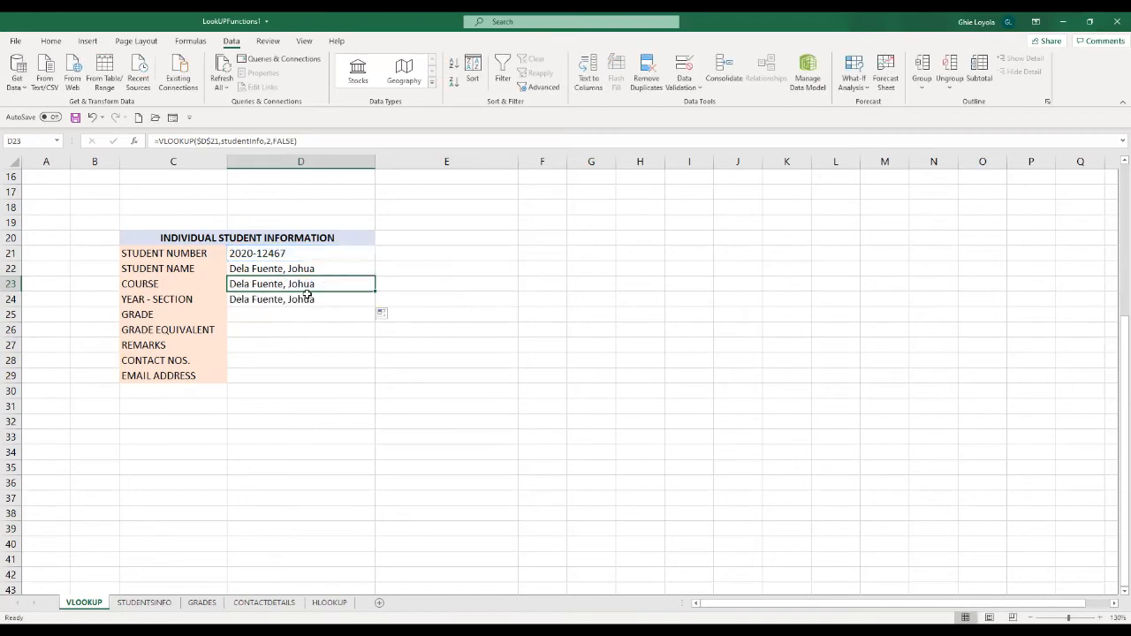
Step: Set the column index of the VLOOKUP formula in the course cell D23 to 3, matching the STUDENTSINFO columns
left_click(144, 603)
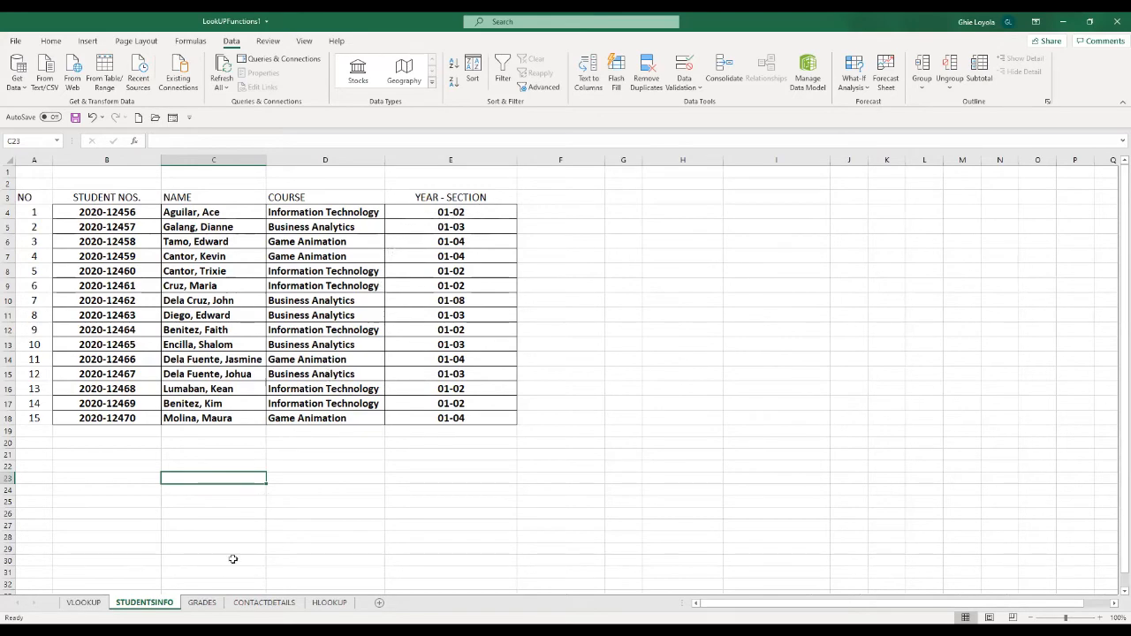
left_click(82, 603)
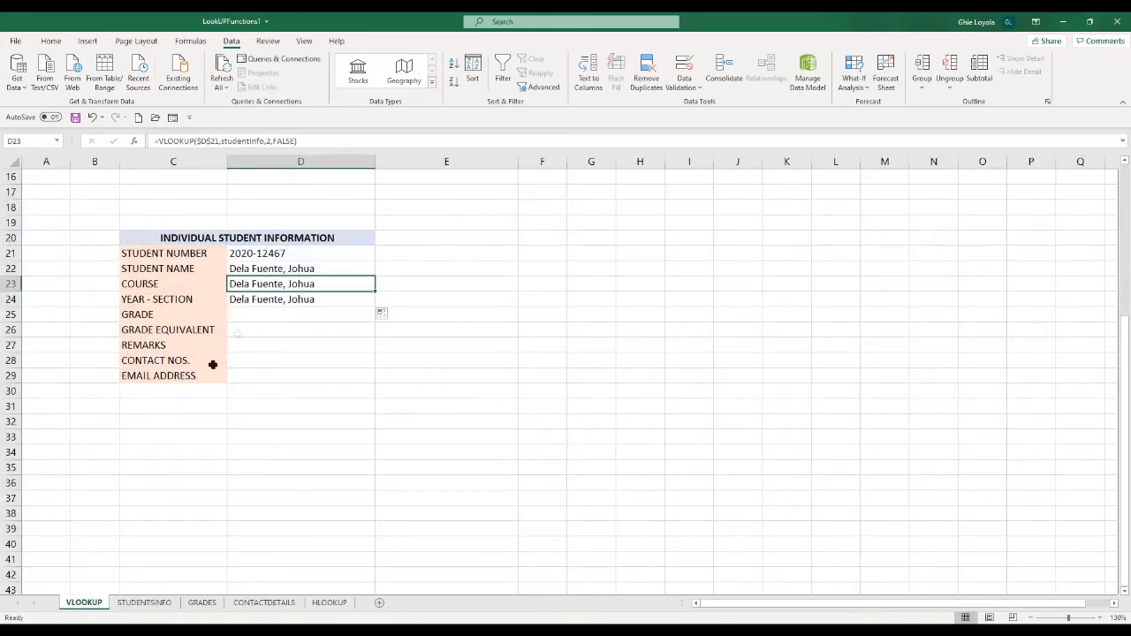
double_click(265, 285)
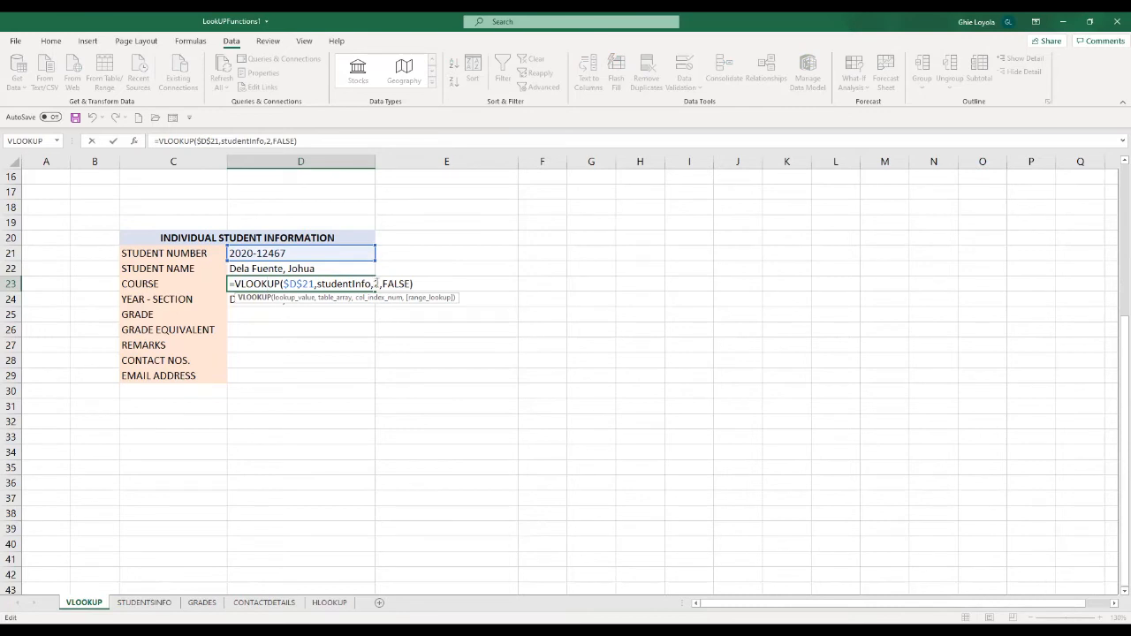
left_click(375, 283)
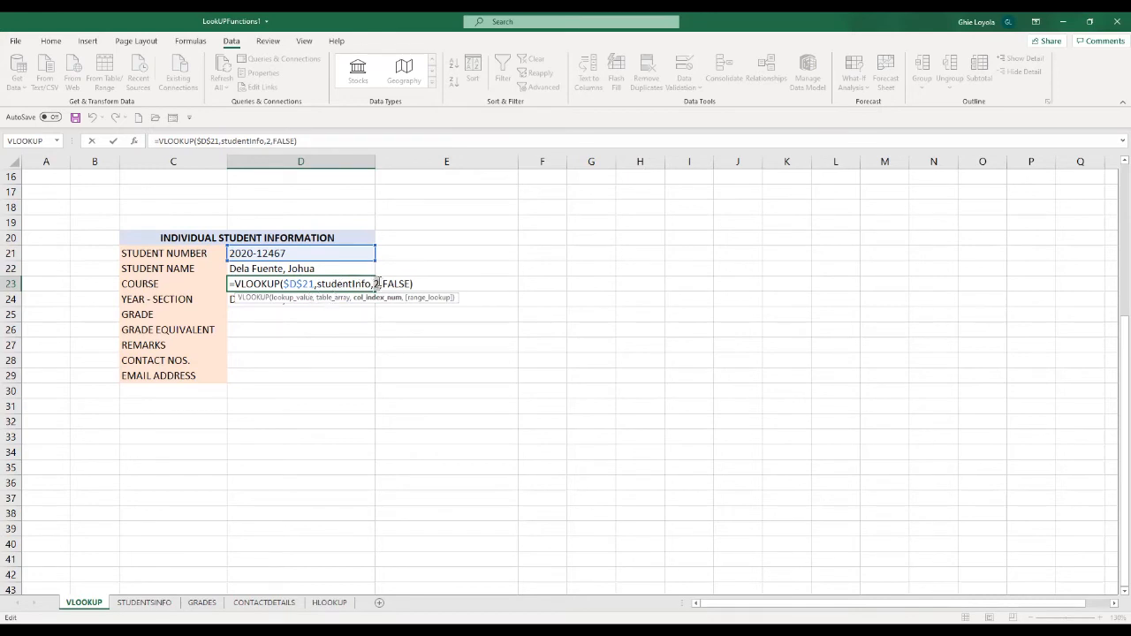
double_click(376, 284)
type("3")
key("Return")
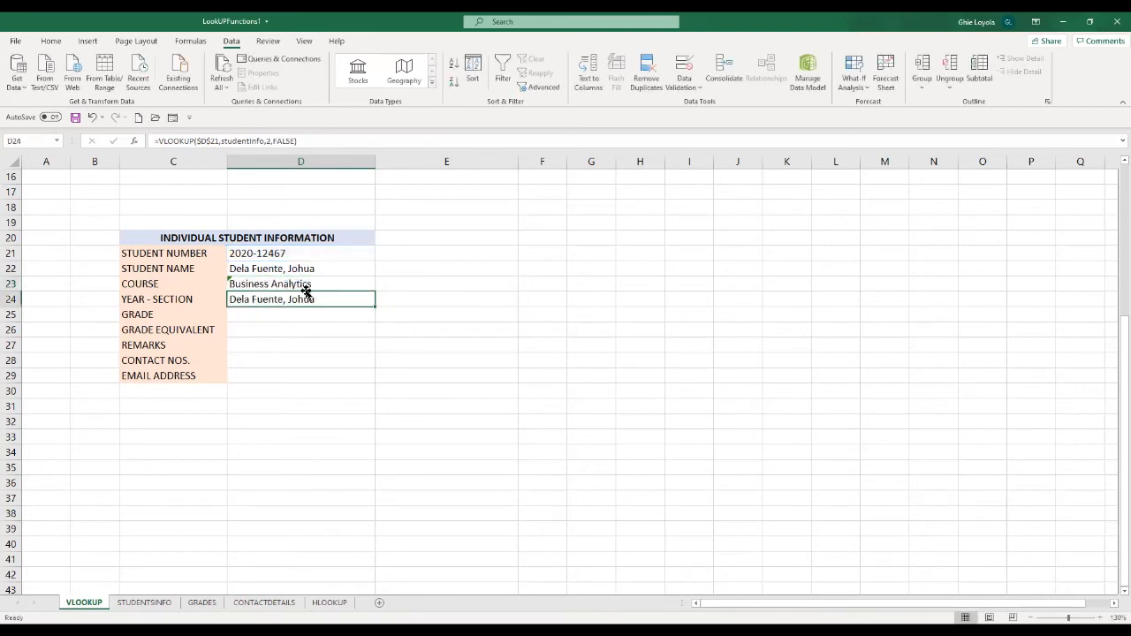
left_click(305, 285)
Step: Set the column index of the VLOOKUP formula in the year-section cell D24 to 4 and review the formulas in D22:D24
left_click(281, 300)
double_click(281, 300)
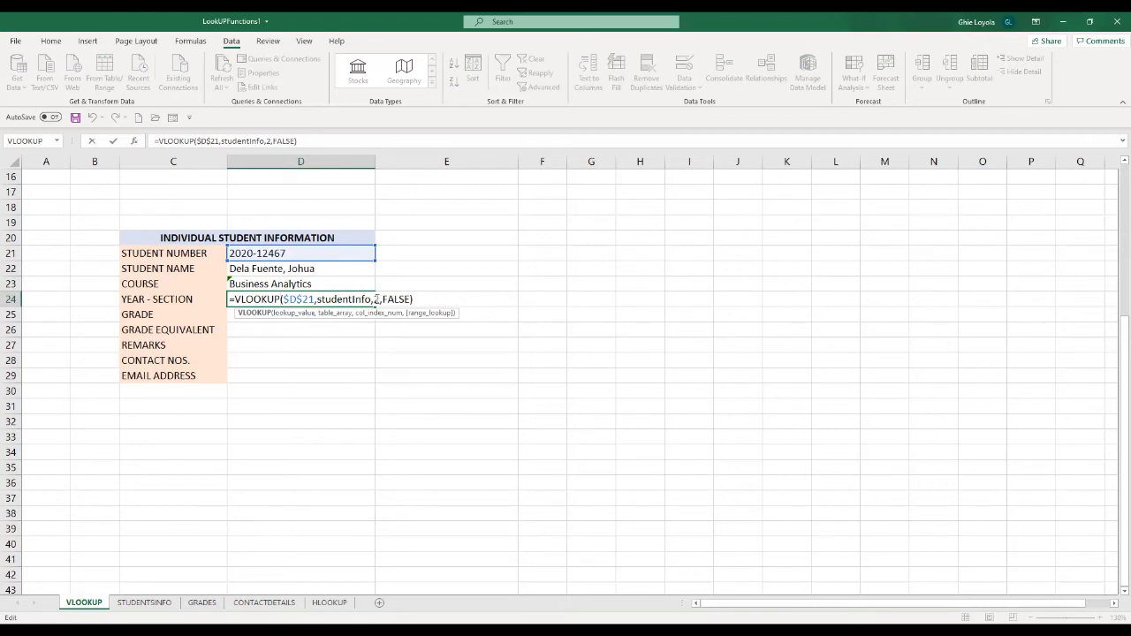
left_click(374, 300)
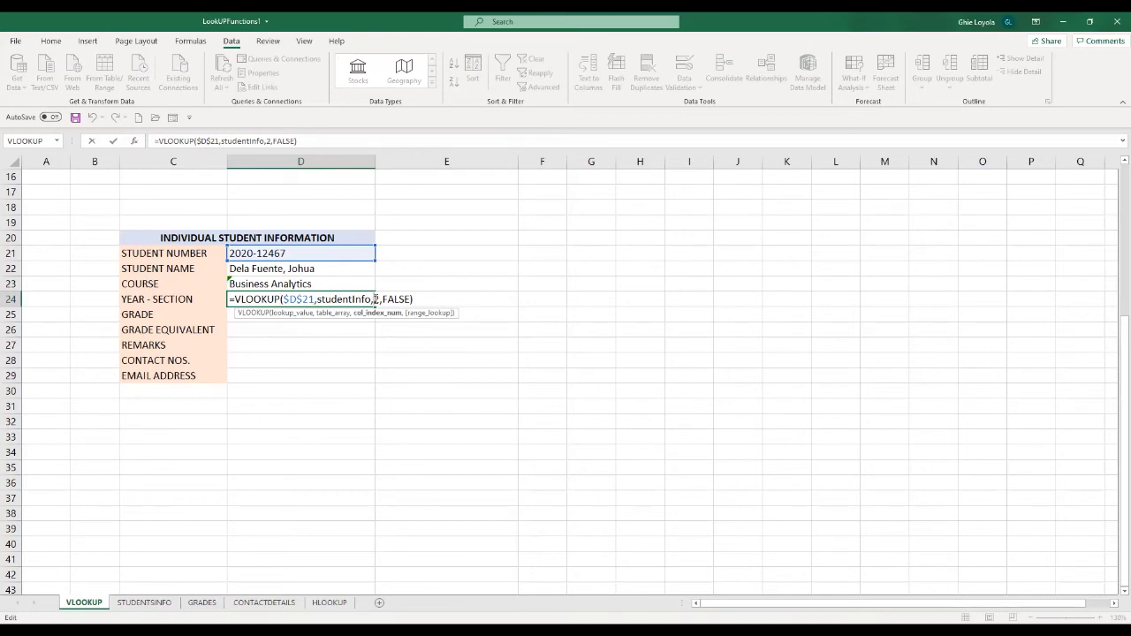
double_click(376, 300)
type("4")
key("Return")
left_click(273, 300)
left_click(284, 272)
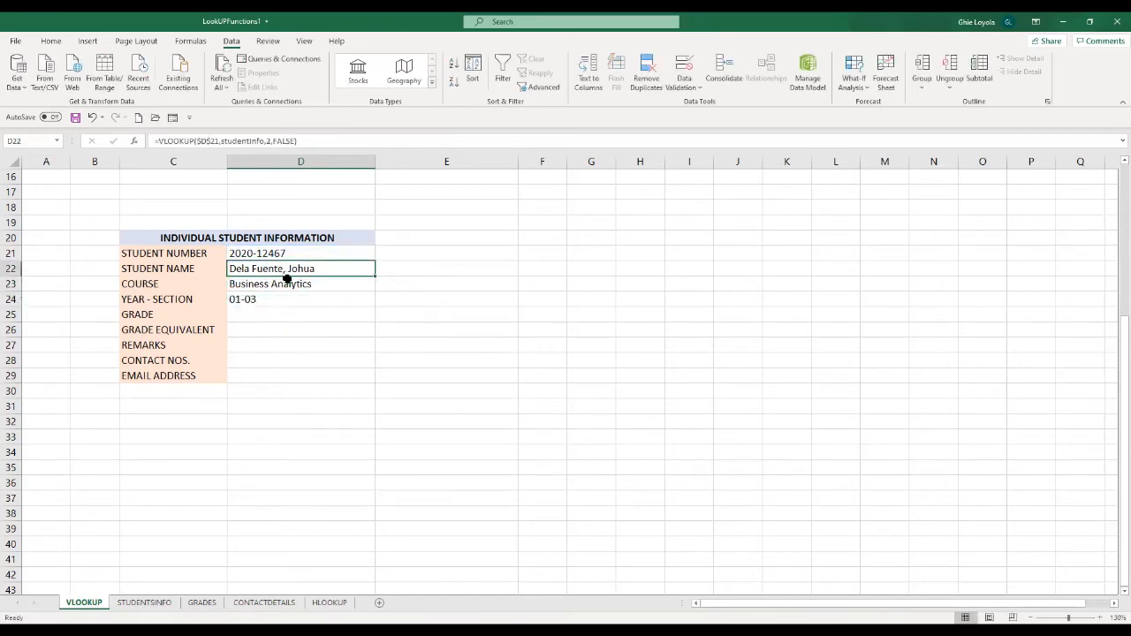
left_click(297, 283)
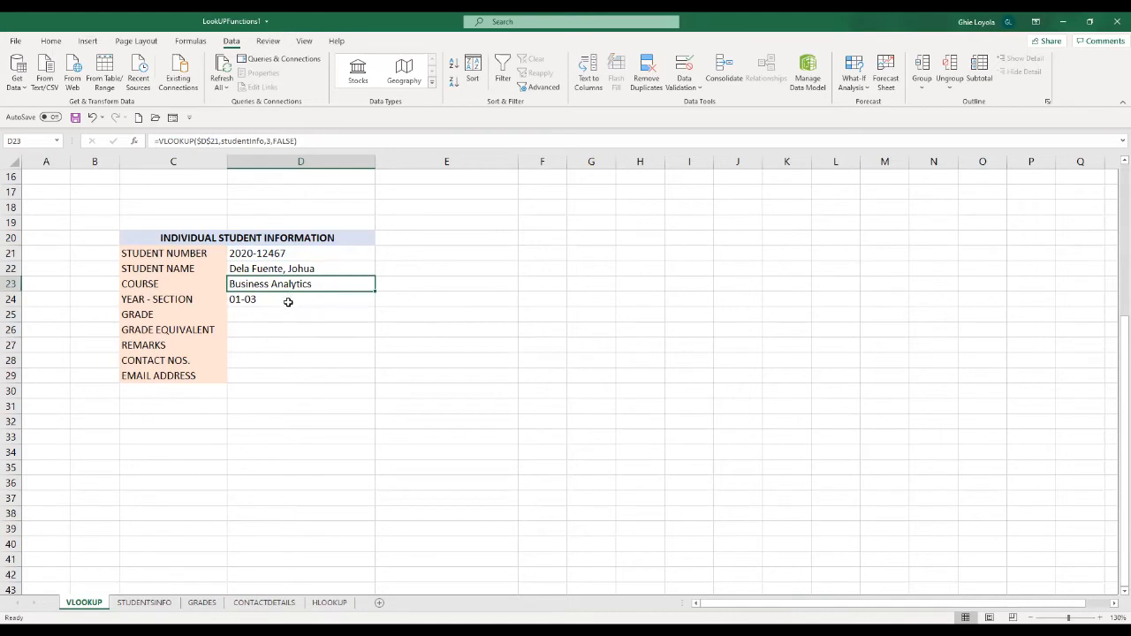
left_click(293, 299)
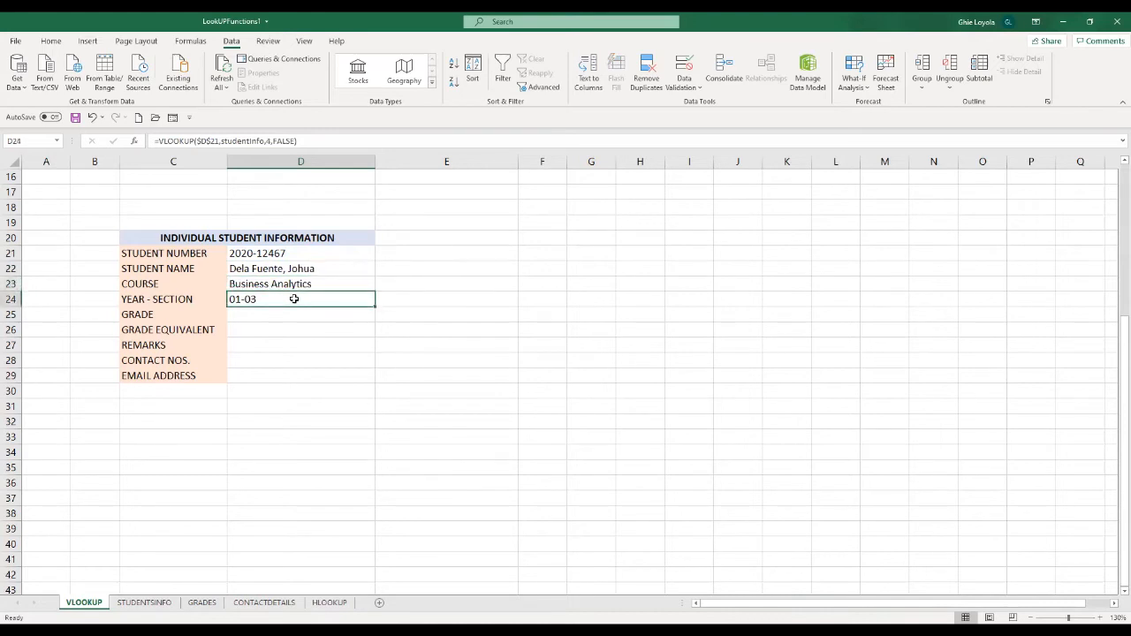
Step: Examine the form's grade fields and the matching grade, remarks and equivalent grade columns in the gradesheet range on the GRADES sheet
left_click(165, 319)
left_click(181, 327)
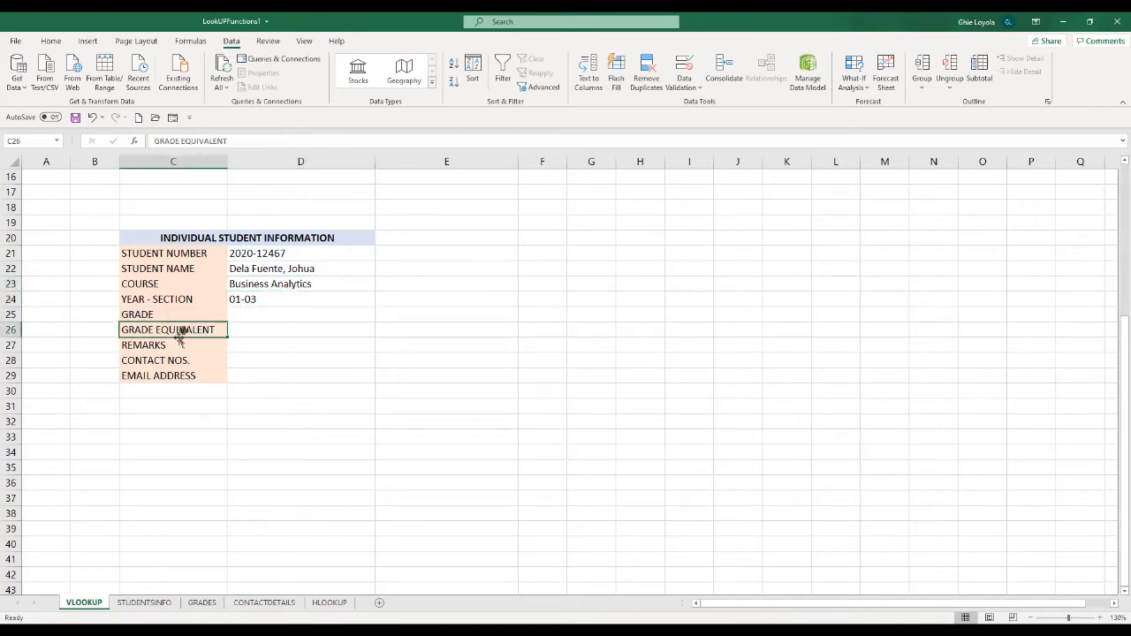
left_click(177, 346)
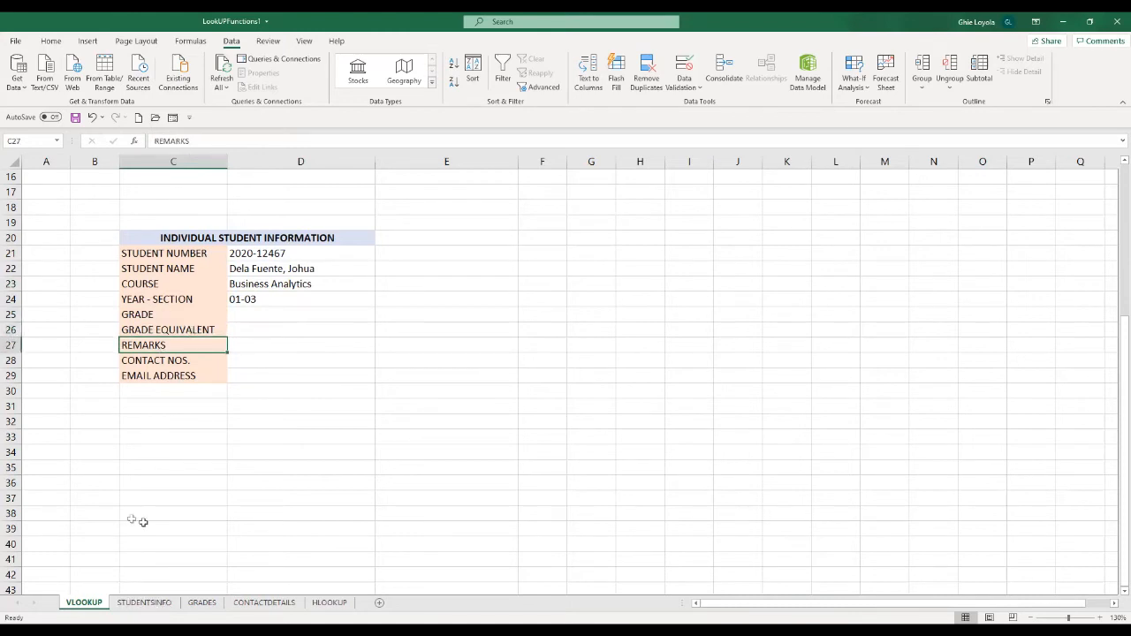
left_click(202, 603)
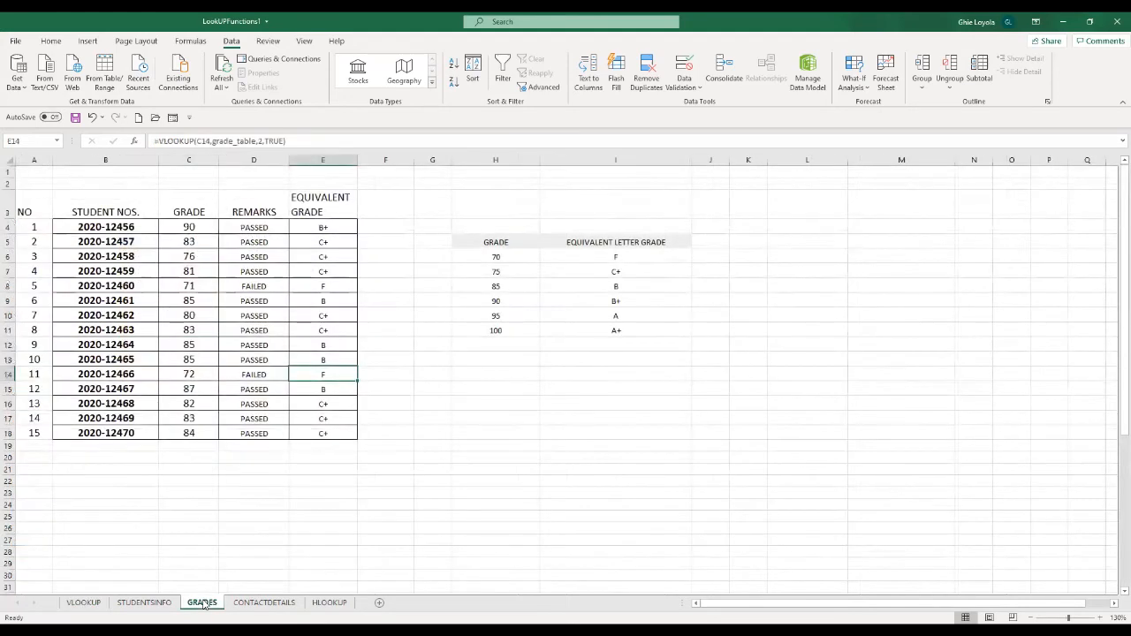
left_click(190, 211)
left_click(247, 211)
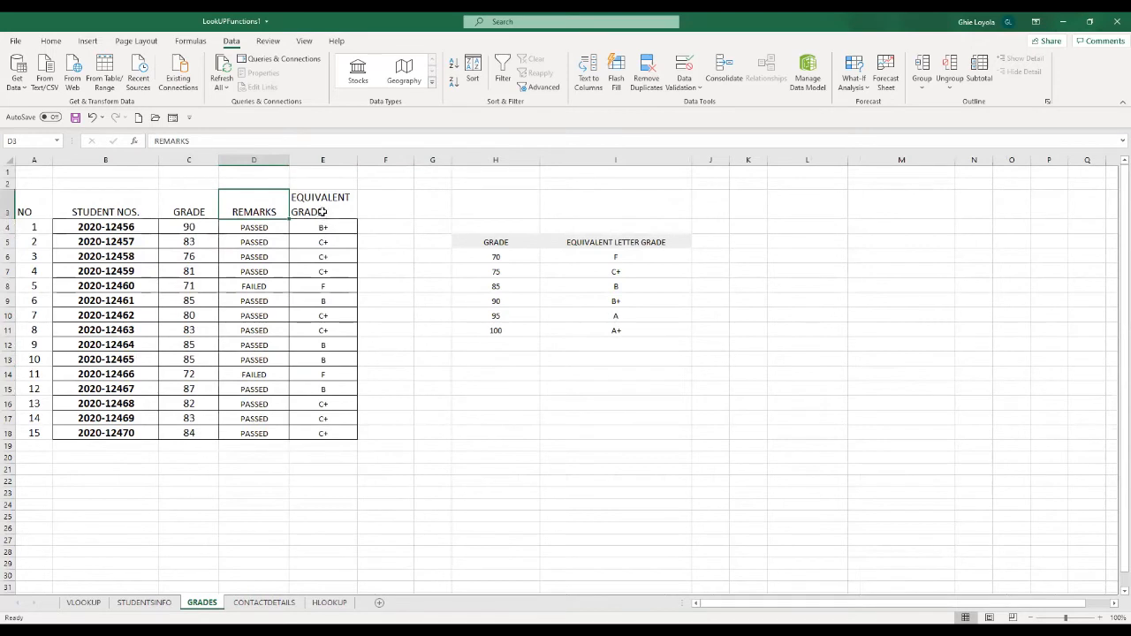
left_click(324, 212)
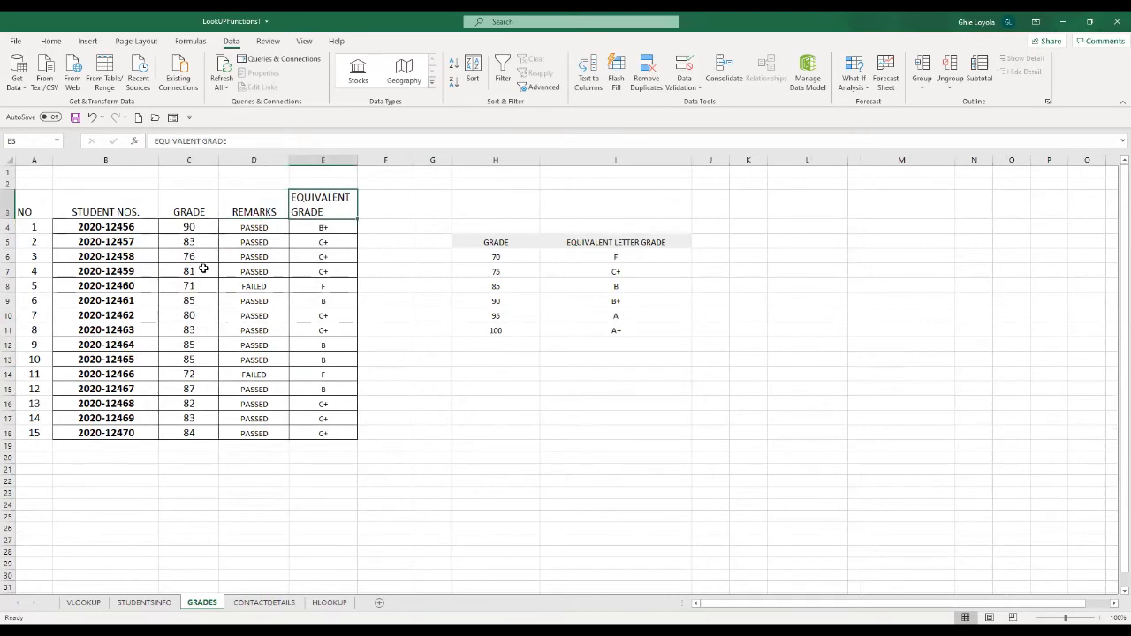
left_click_drag(128, 228, 320, 430)
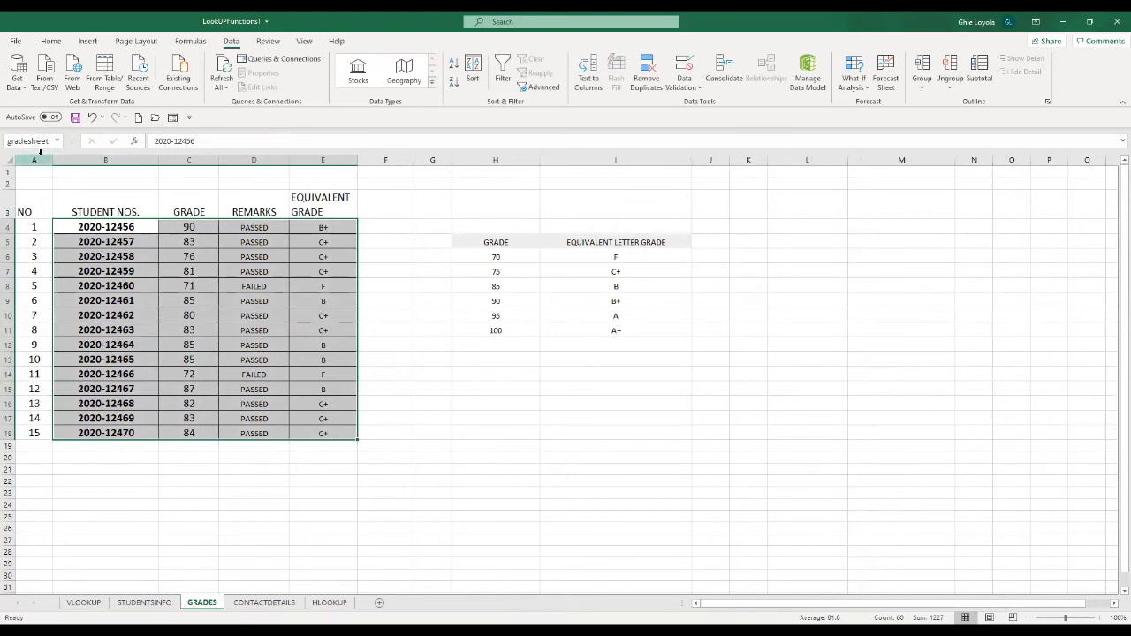
Step: Insert a VLOOKUP function in the grade cell D25 of the VLOOKUP sheet with the student number D21 as lookup value
left_click(86, 603)
left_click(246, 316)
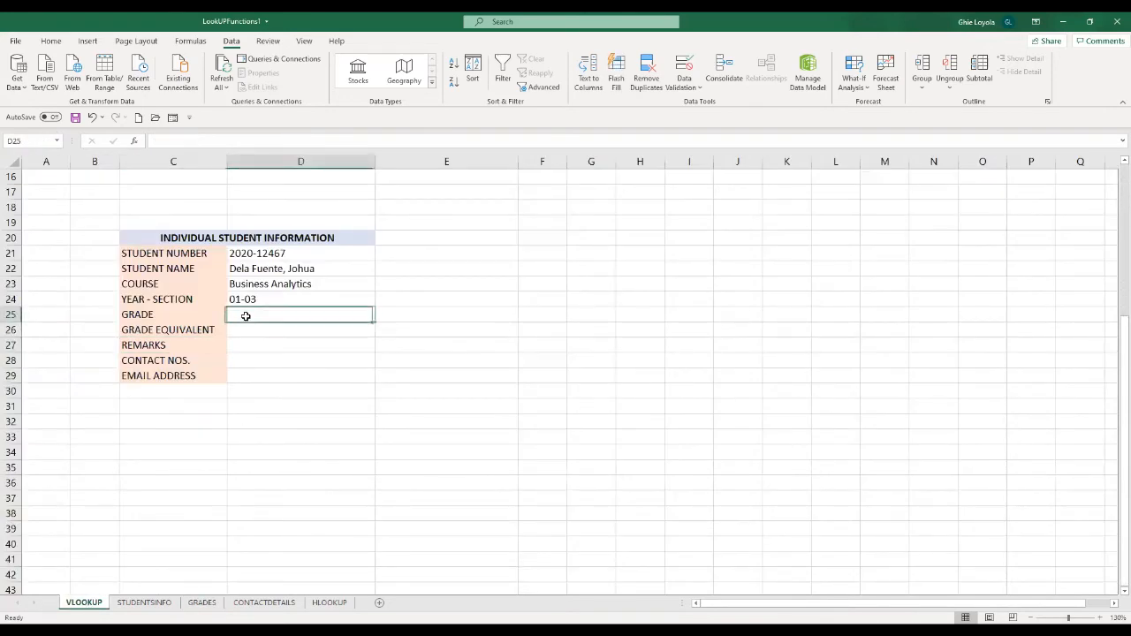
left_click(133, 141)
scroll(822, 321, "down", 2)
scroll(822, 321, "down", 3)
left_click(801, 315)
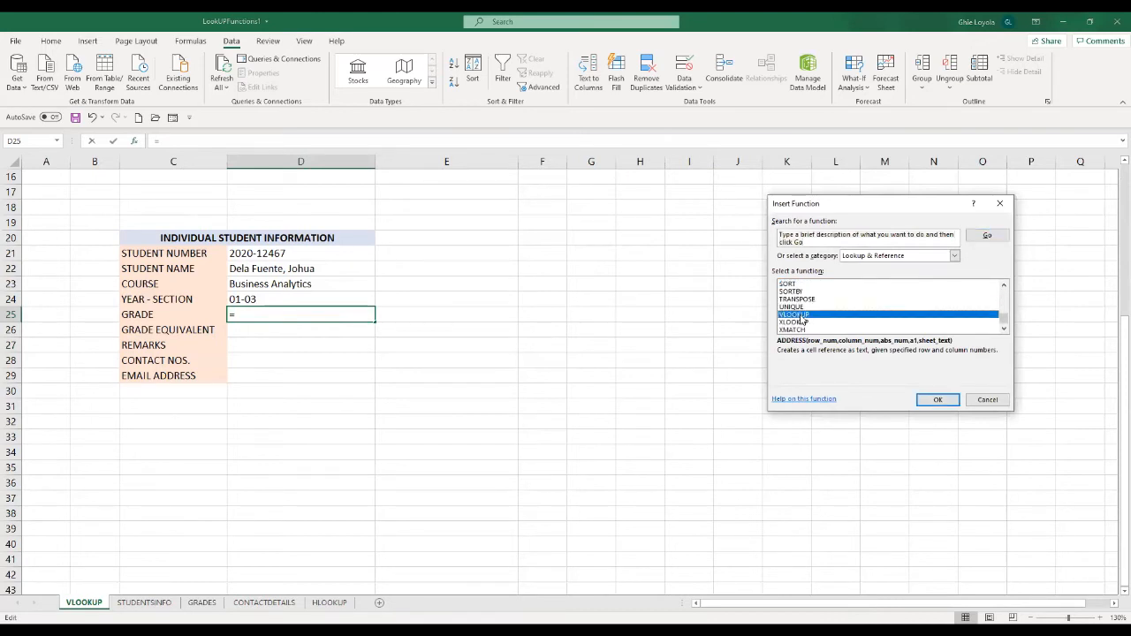
left_click(936, 401)
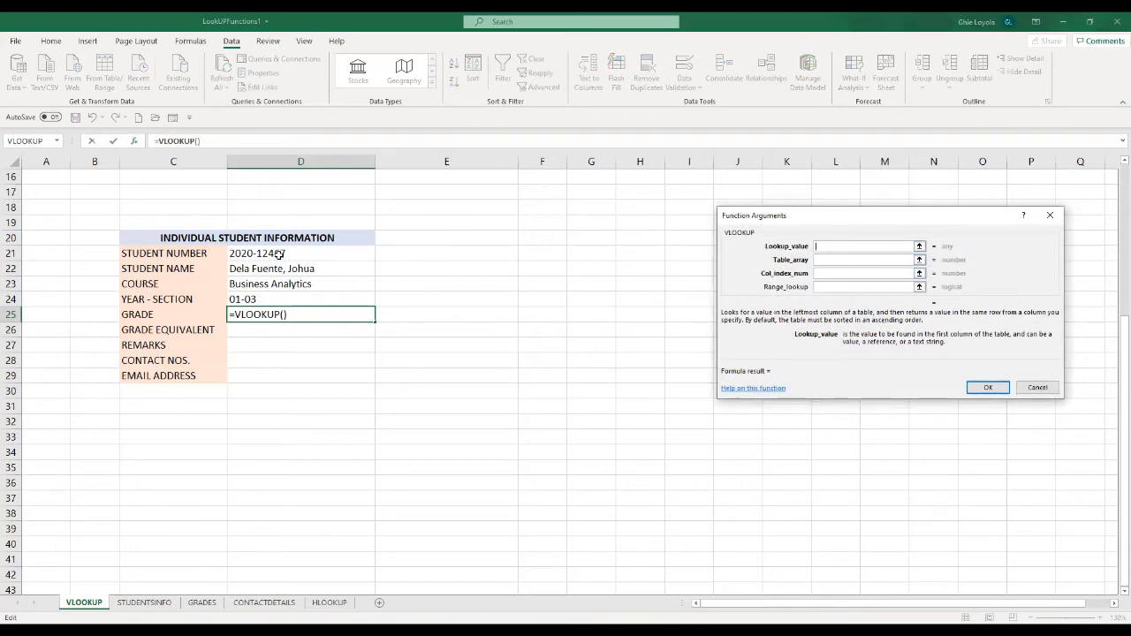
left_click(276, 253)
left_click(831, 259)
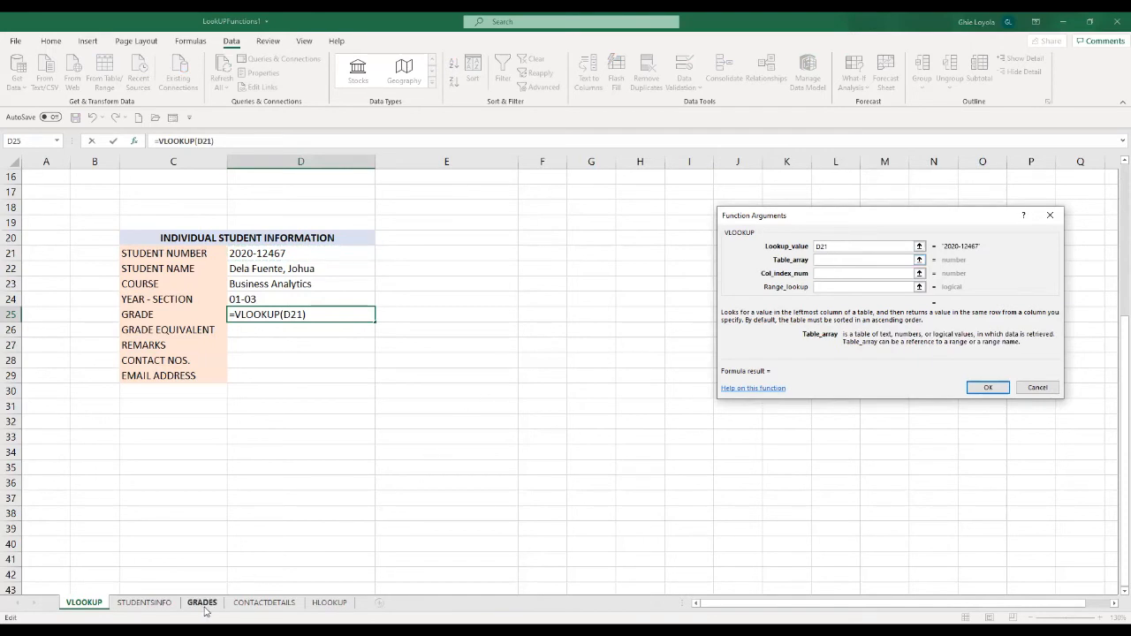
Step: Set the table array to the gradesheet range, B4:E18 on the GRADES sheet
left_click(202, 602)
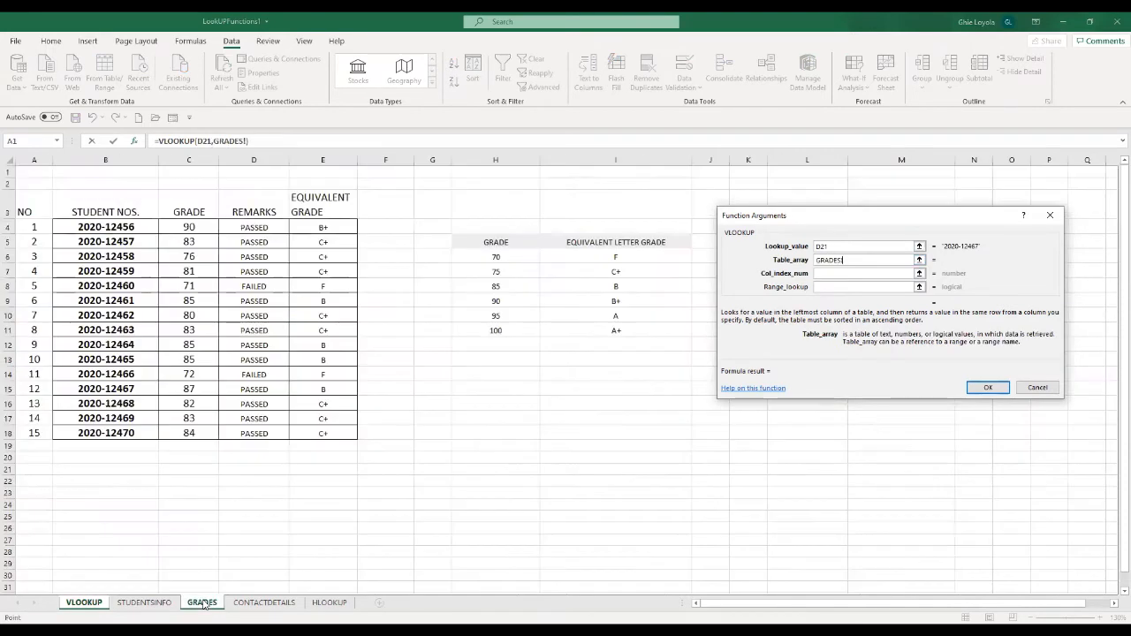
left_click(82, 228)
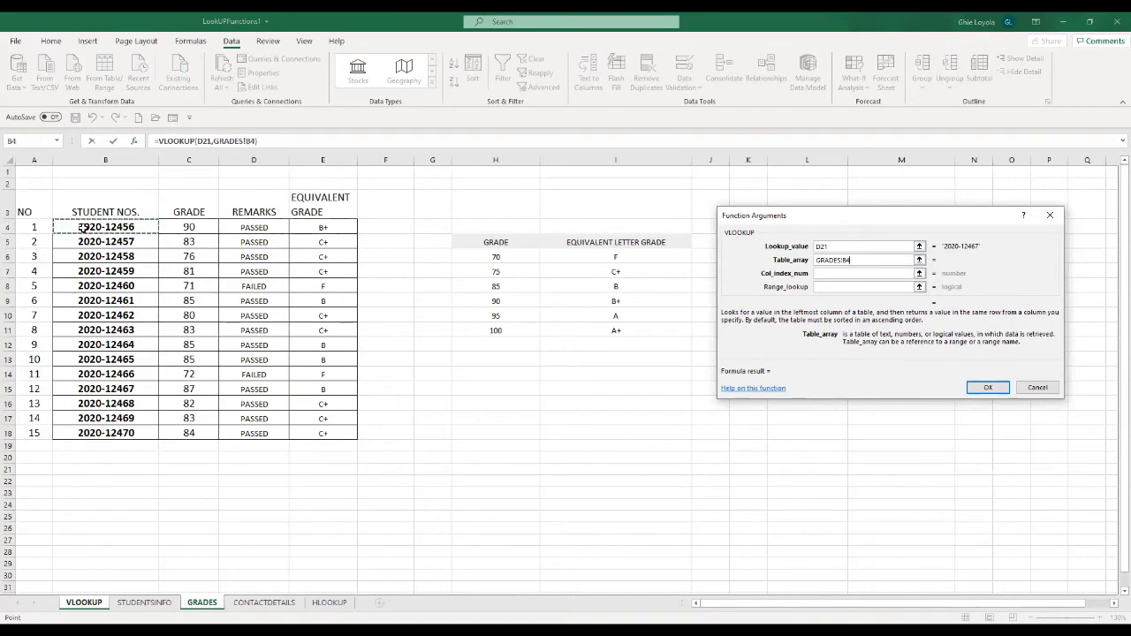
left_click_drag(82, 228, 259, 335)
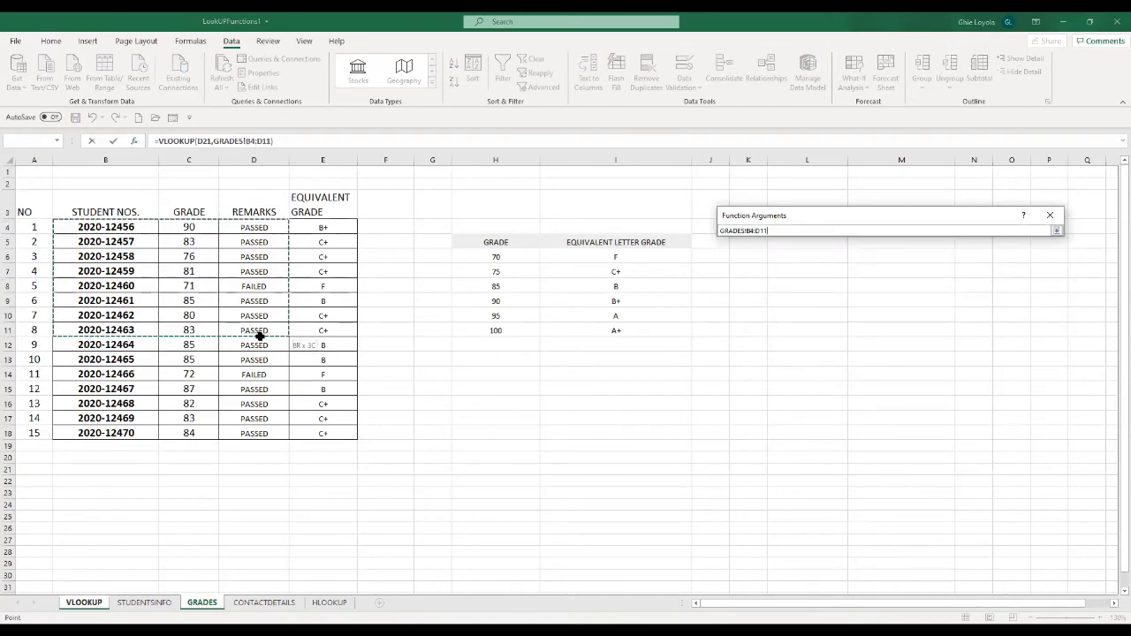
left_click_drag(259, 335, 314, 430)
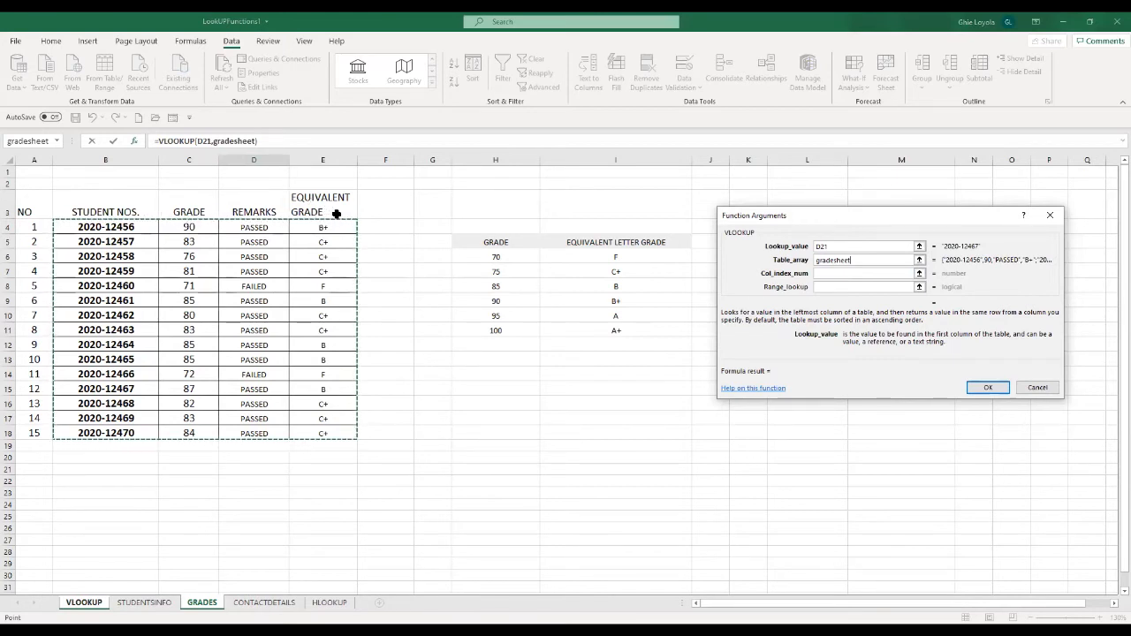
Step: Complete the grade VLOOKUP with column index 2 and range lookup FALSE
left_click(818, 273)
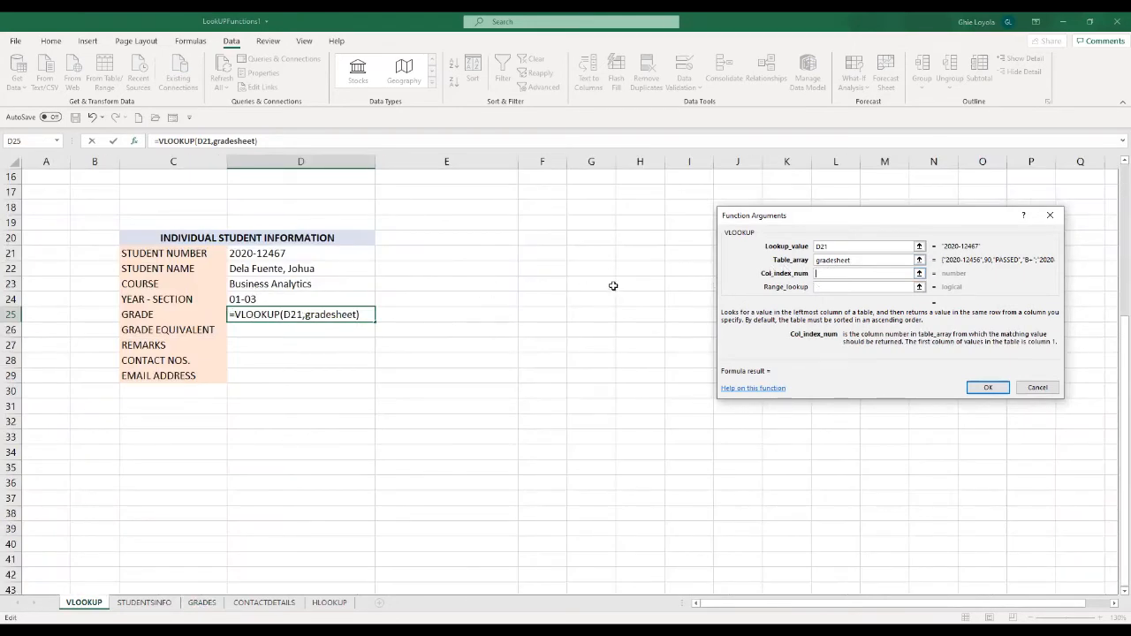
type("2")
left_click(825, 286)
type("F")
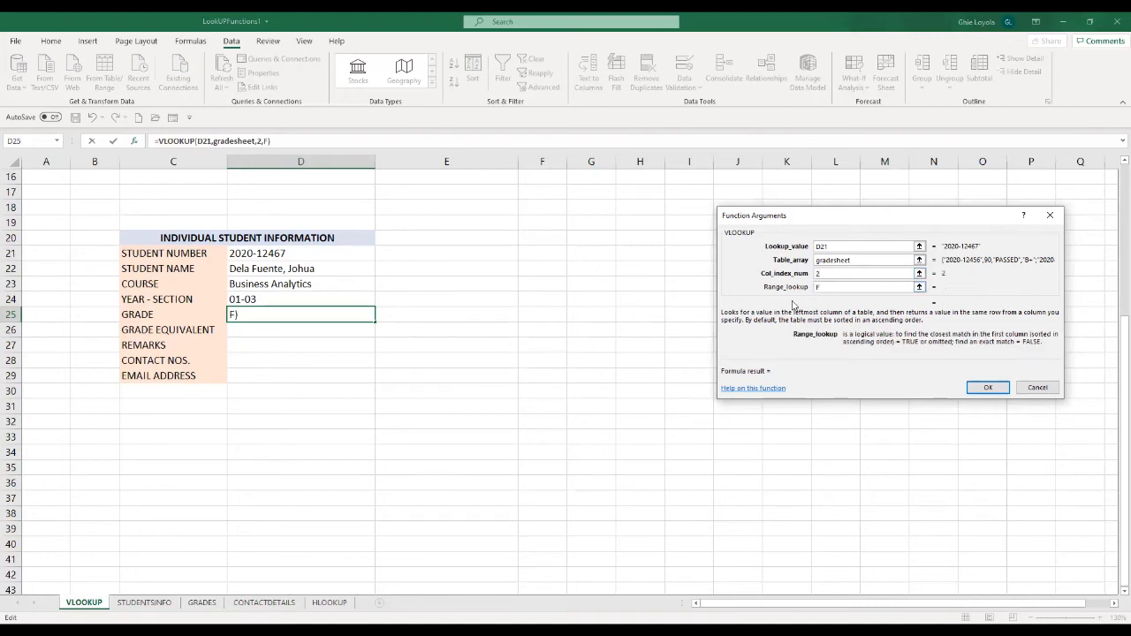
type("LASE")
key("BackSpace")
key("BackSpace")
key("BackSpace")
key("BackSpace")
type("ALSE")
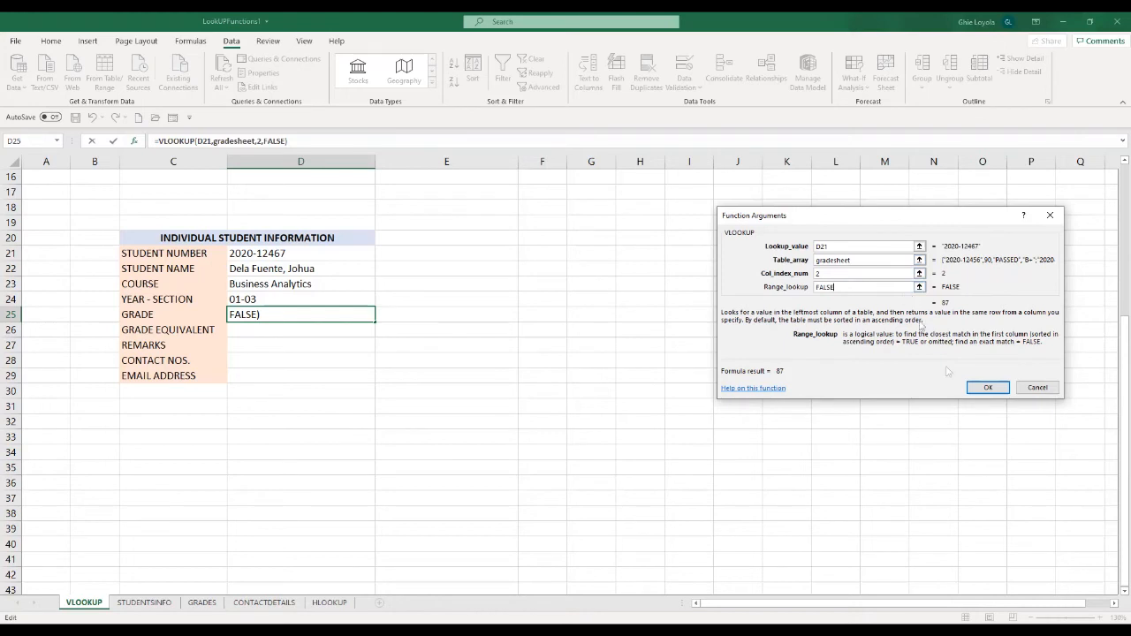
left_click(989, 389)
left_click(263, 376)
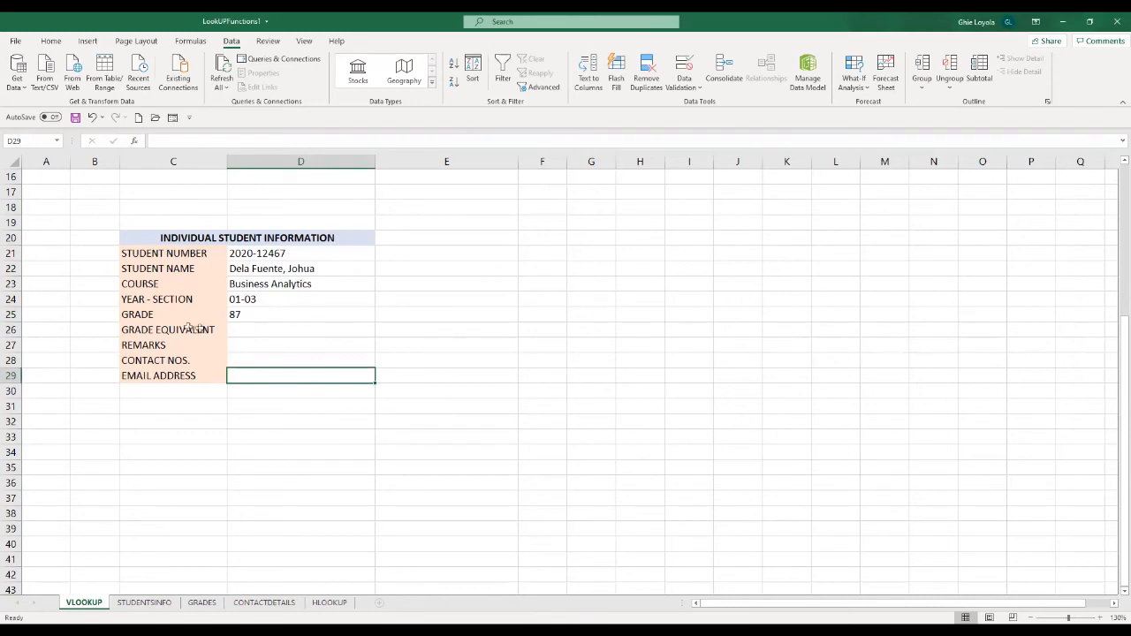
left_click_drag(239, 329, 243, 345)
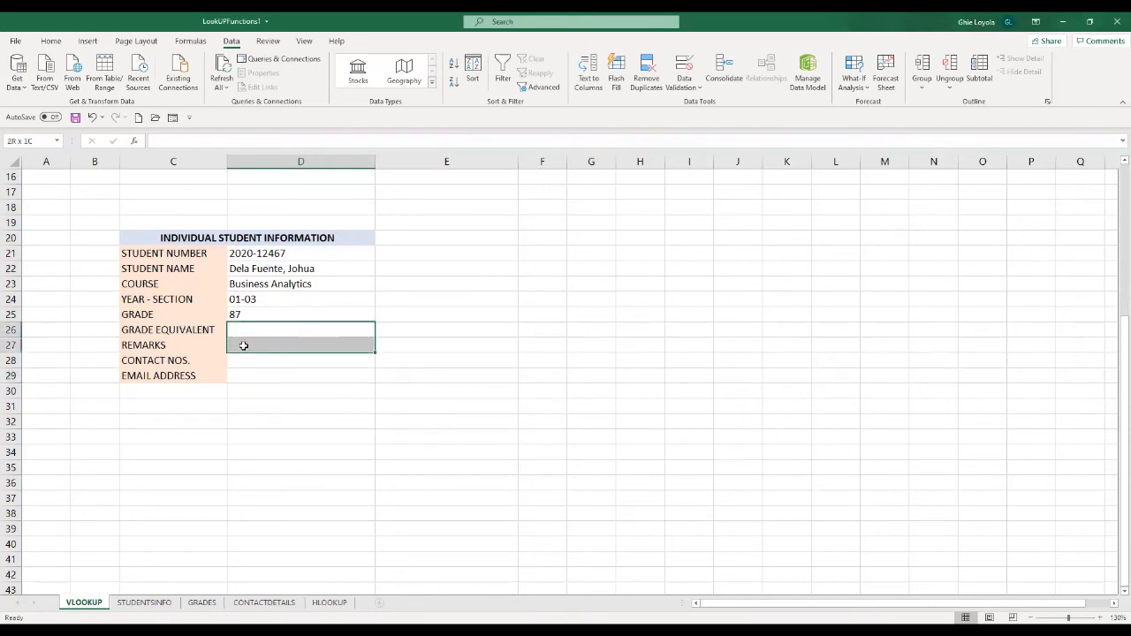
left_click(236, 329)
left_click(243, 375)
left_click_drag(246, 331, 246, 344)
Step: Make the lookup value in the grade formula in D25 an absolute reference, $D$21
left_click(237, 314)
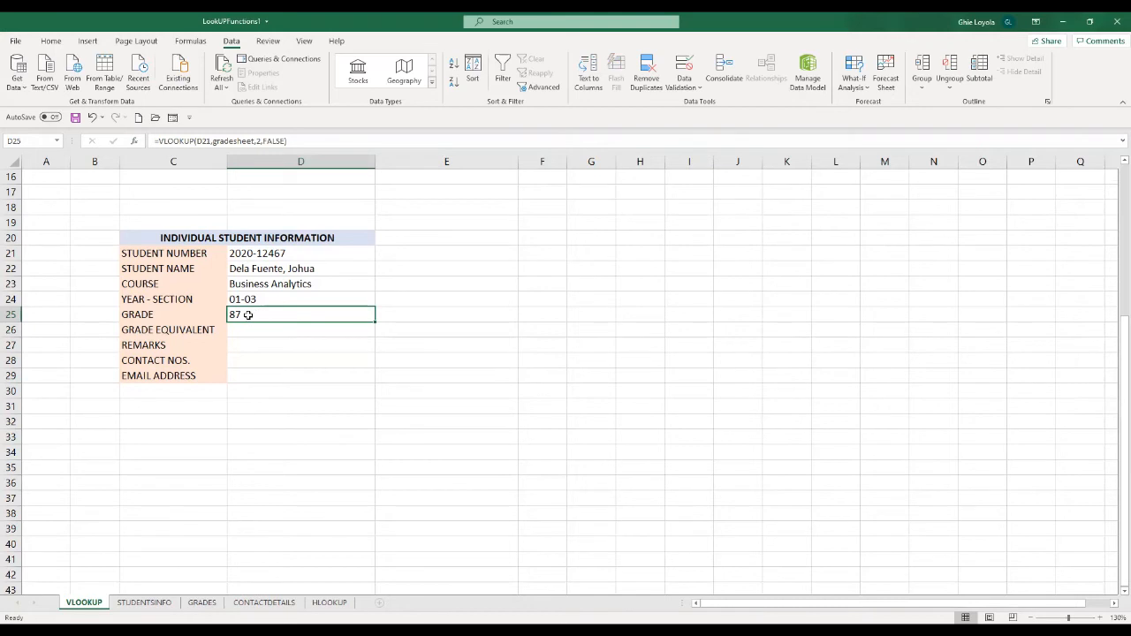
double_click(248, 314)
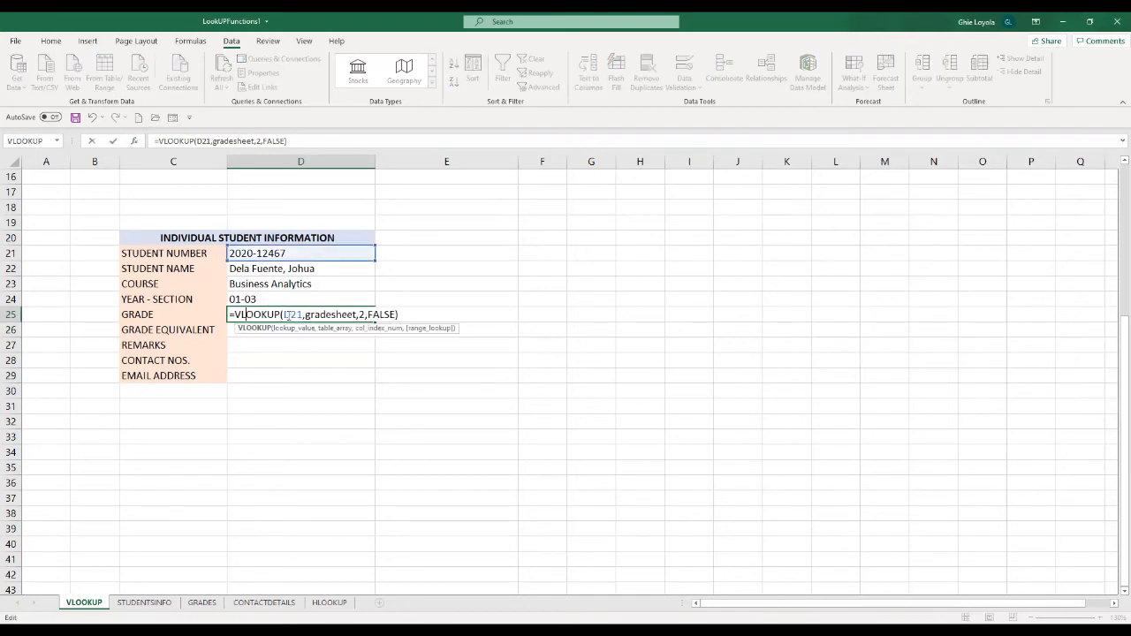
left_click_drag(283, 315, 298, 314)
key("F4")
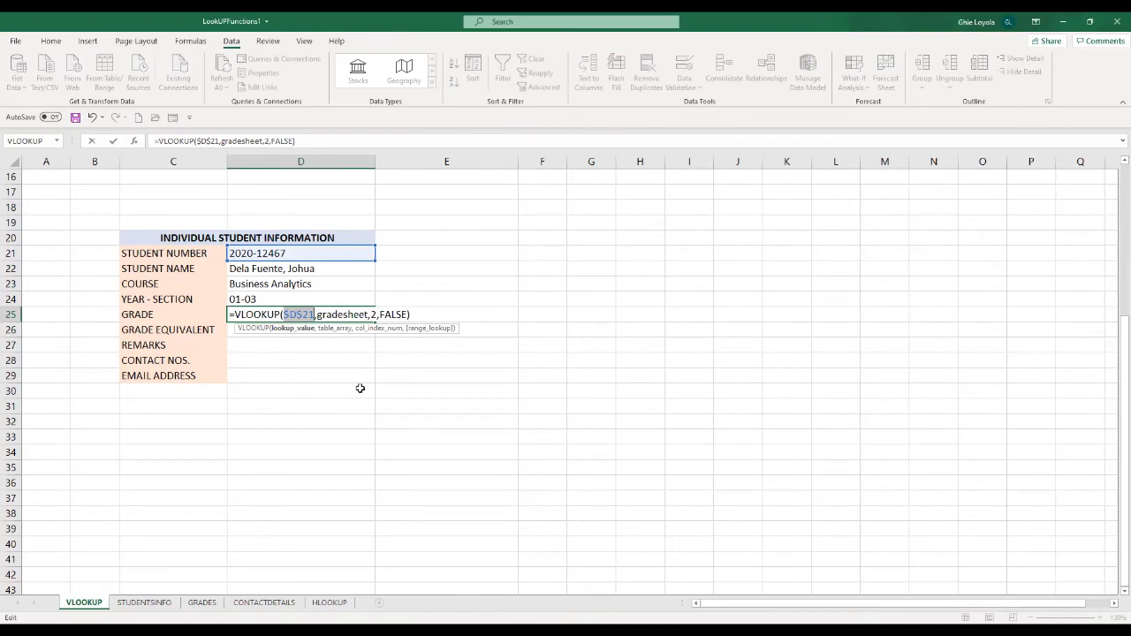
key("Return")
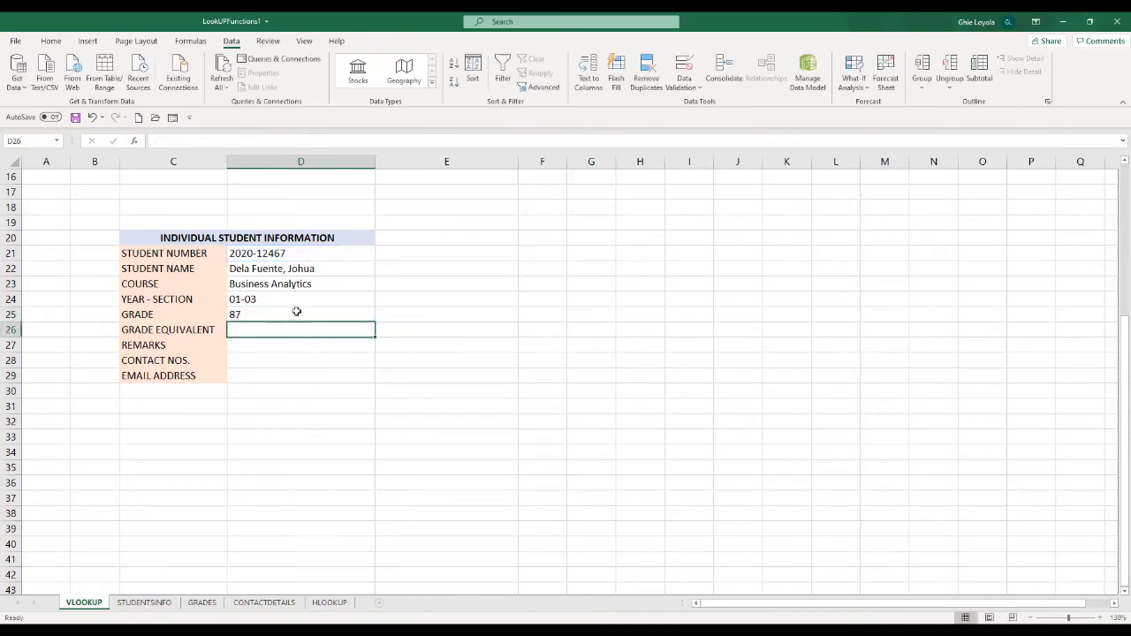
Step: Fill the grade formula from D25 down through the grade equivalent and remarks cells to D27
left_click(292, 316)
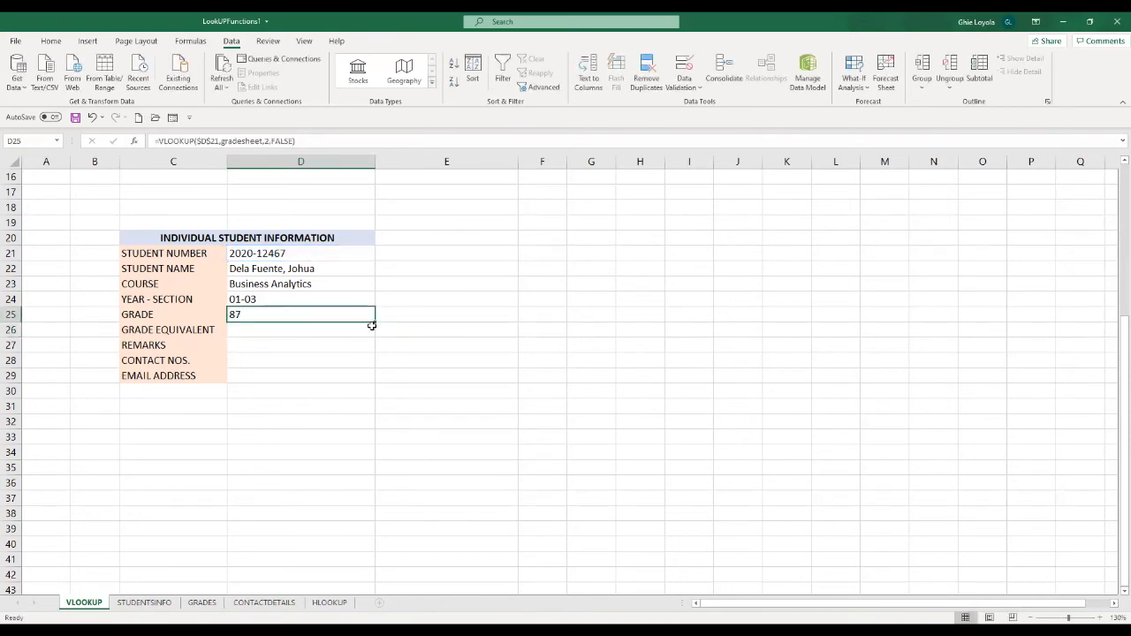
left_click_drag(373, 323, 372, 350)
left_click(323, 374)
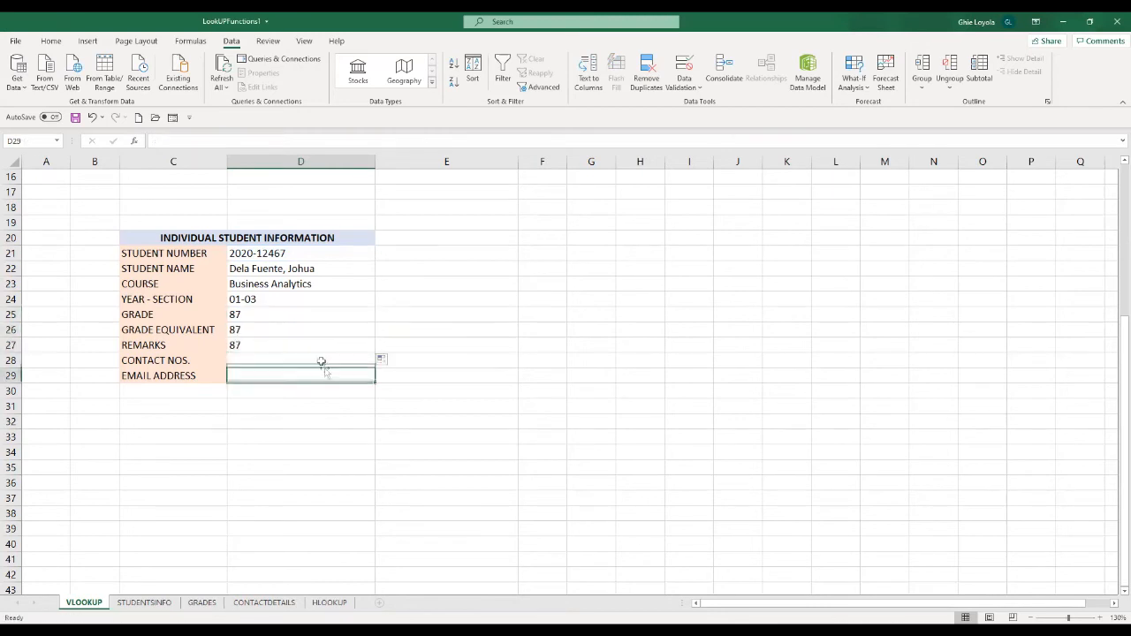
Step: Change the column index in the grade equivalent formula in D26 to 4
left_click(277, 328)
left_click(255, 347)
left_click(253, 329)
left_click(255, 343)
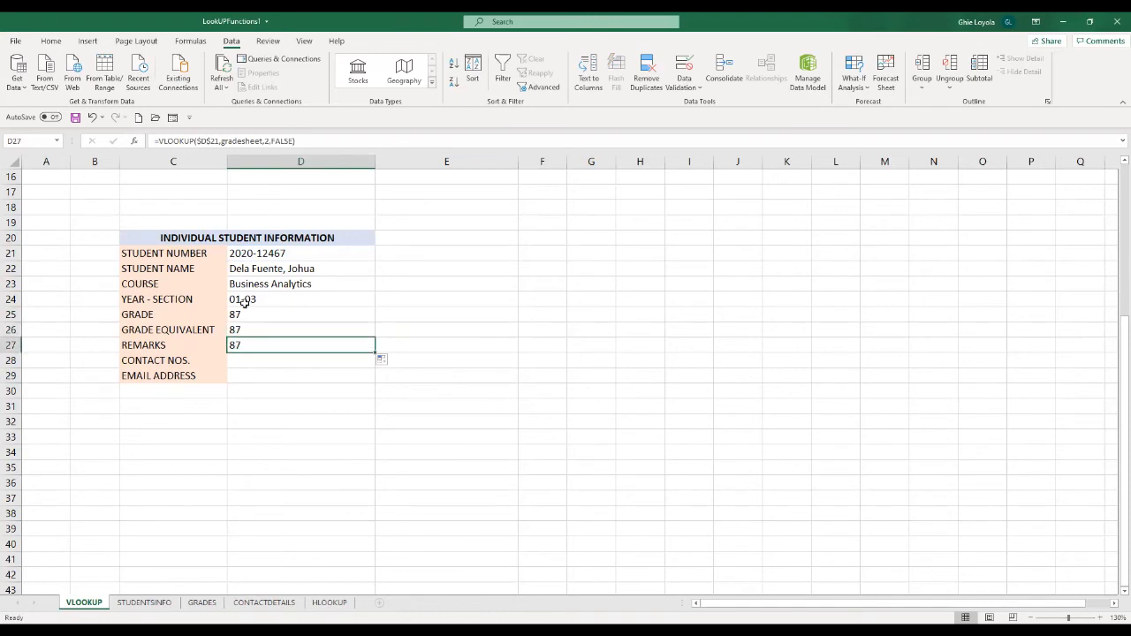
left_click(244, 329)
double_click(246, 330)
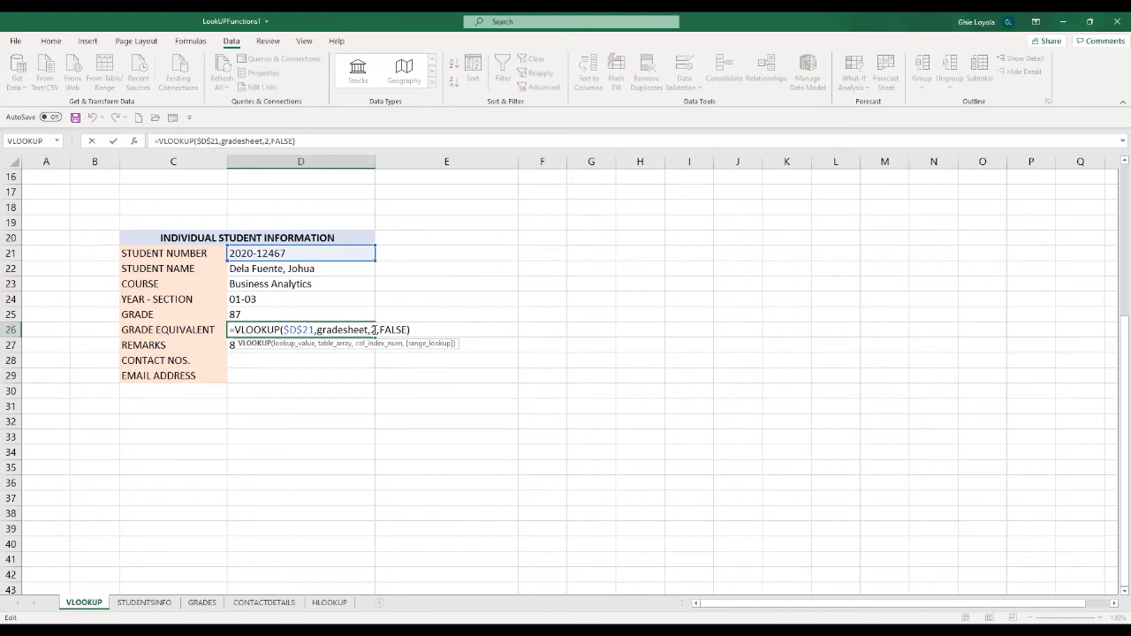
double_click(371, 330)
left_click(371, 329)
double_click(371, 330)
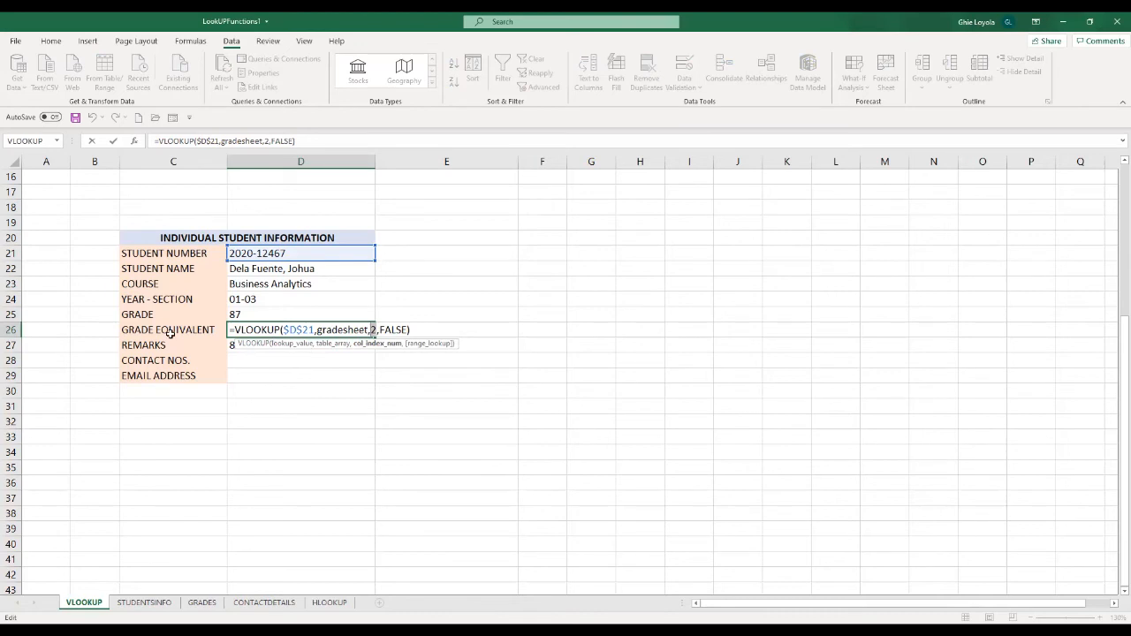
type("4")
key("Return")
left_click(275, 332)
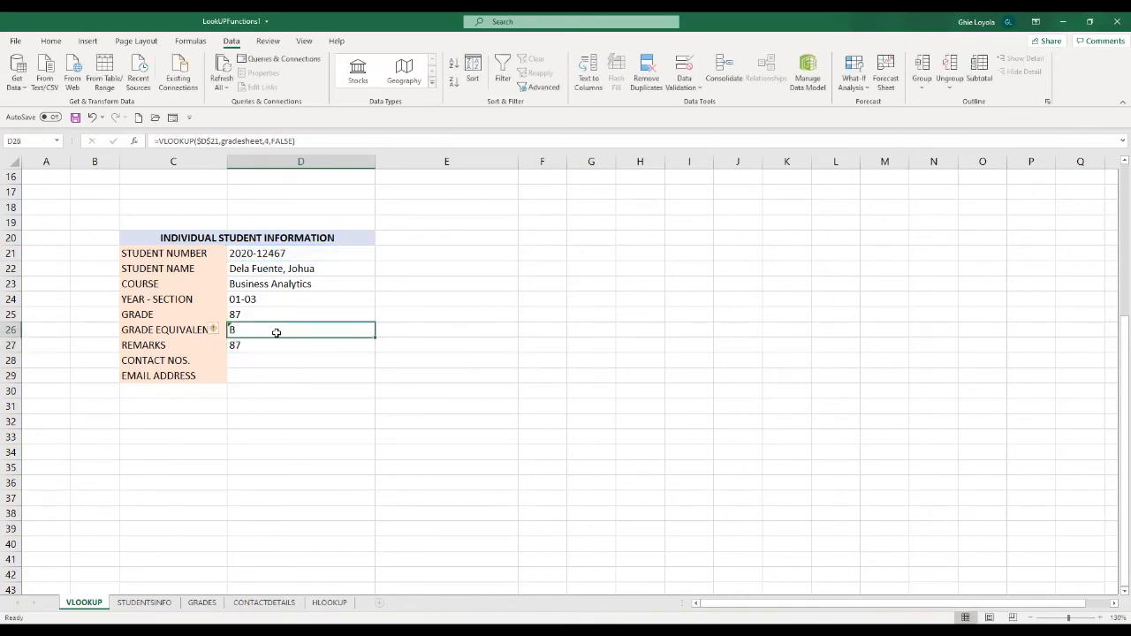
Step: Check the column order on the GRADES sheet and set the column index in the remarks formula in D27 to 3
left_click(202, 602)
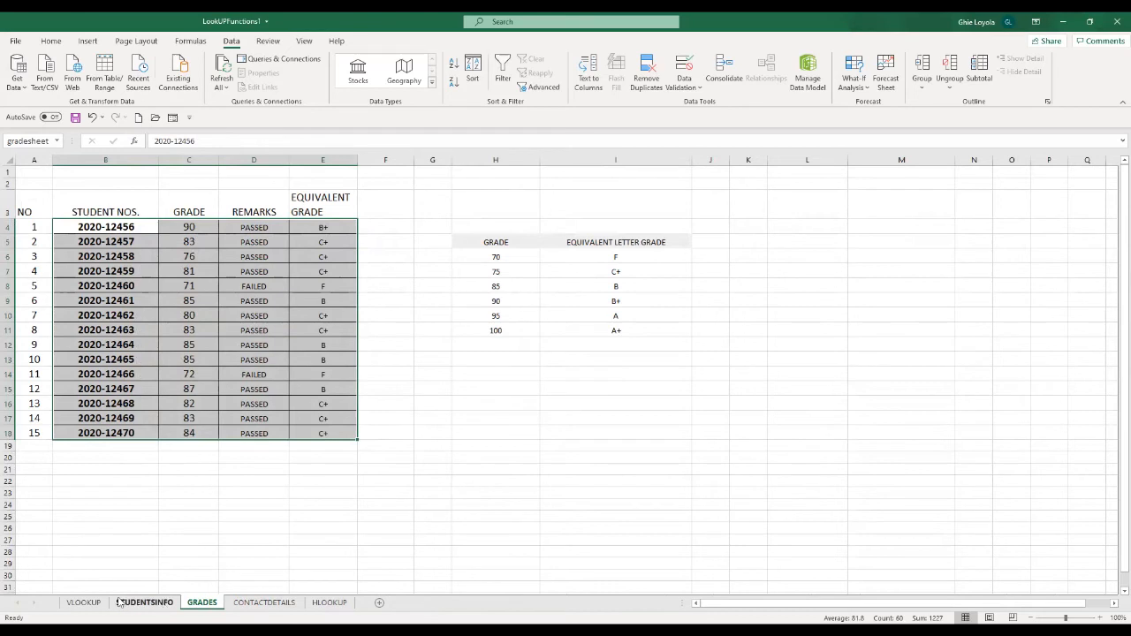
left_click(84, 604)
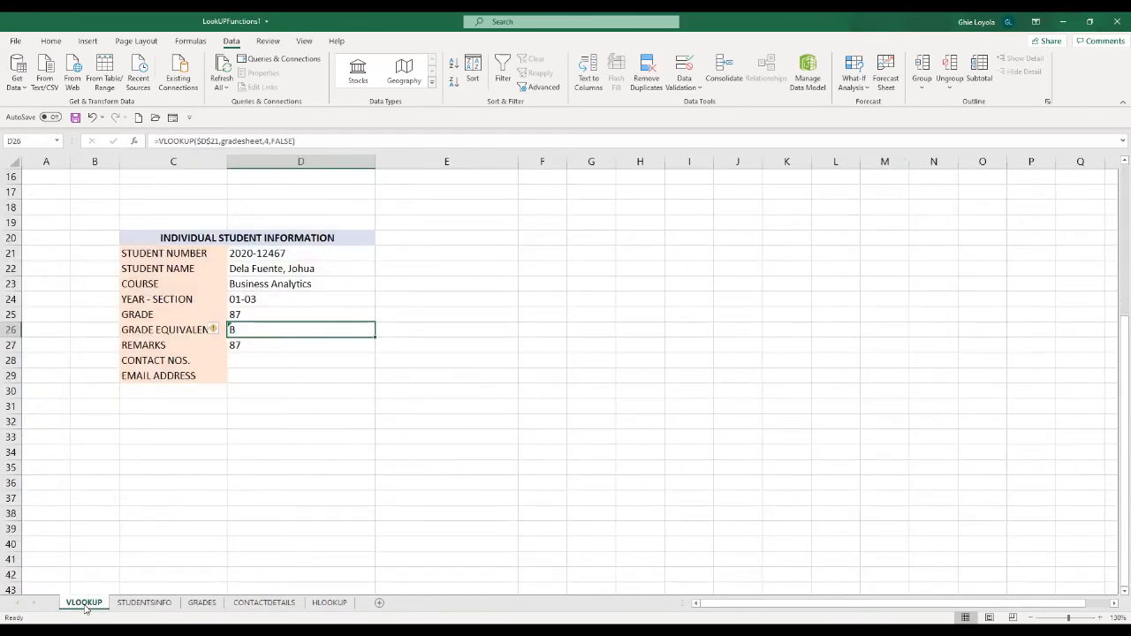
left_click(303, 421)
double_click(279, 346)
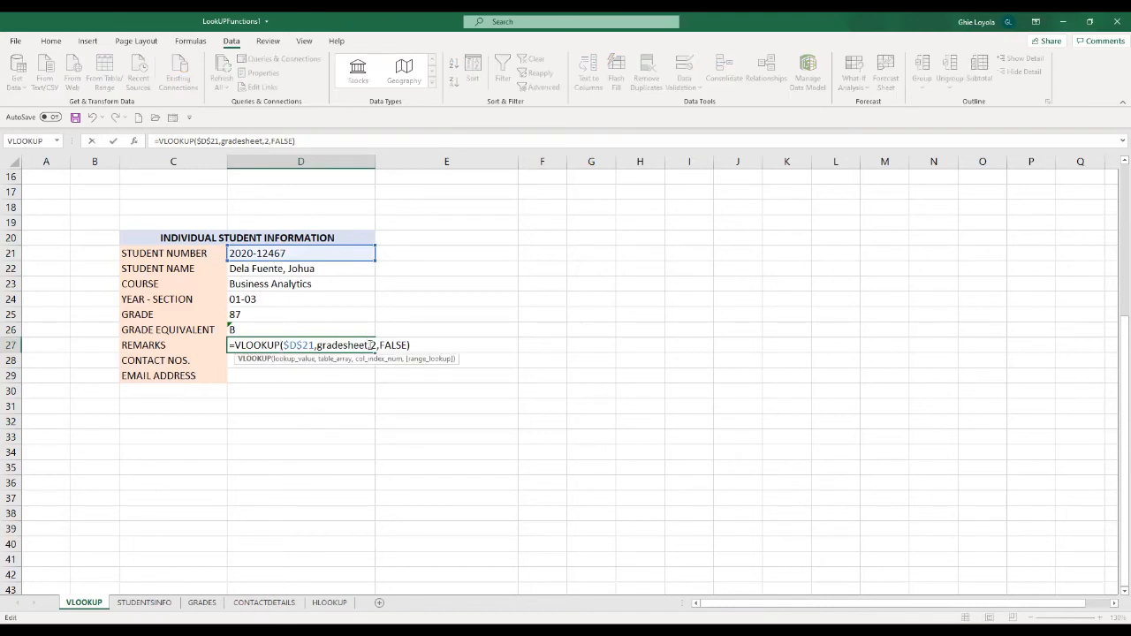
left_click(372, 345)
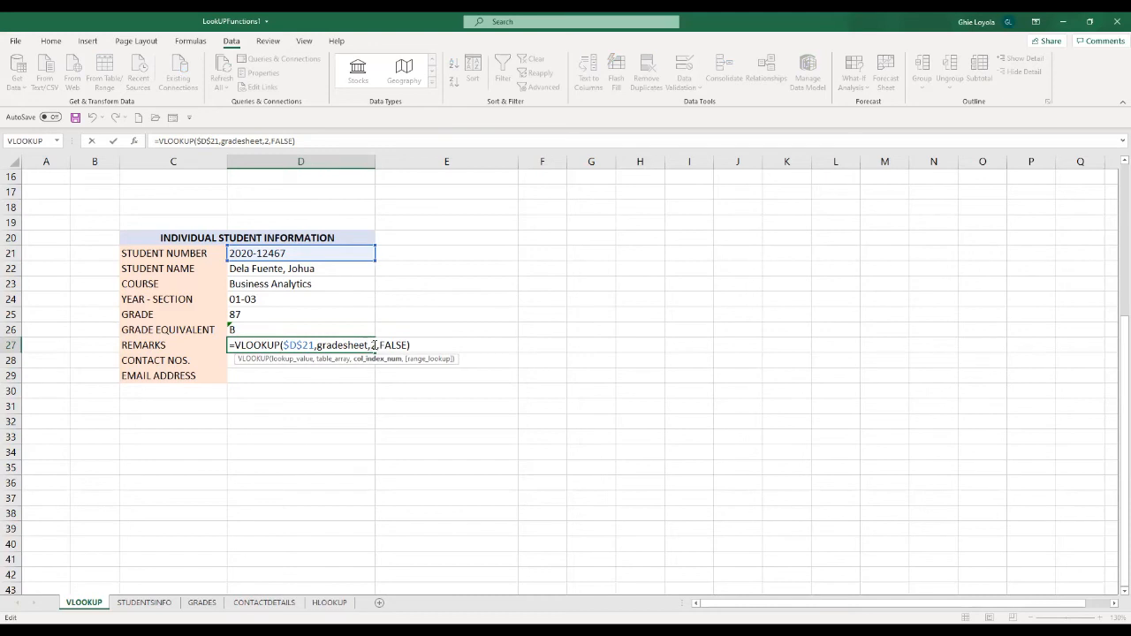
type("3")
key("Return")
left_click(304, 334)
left_click(303, 348)
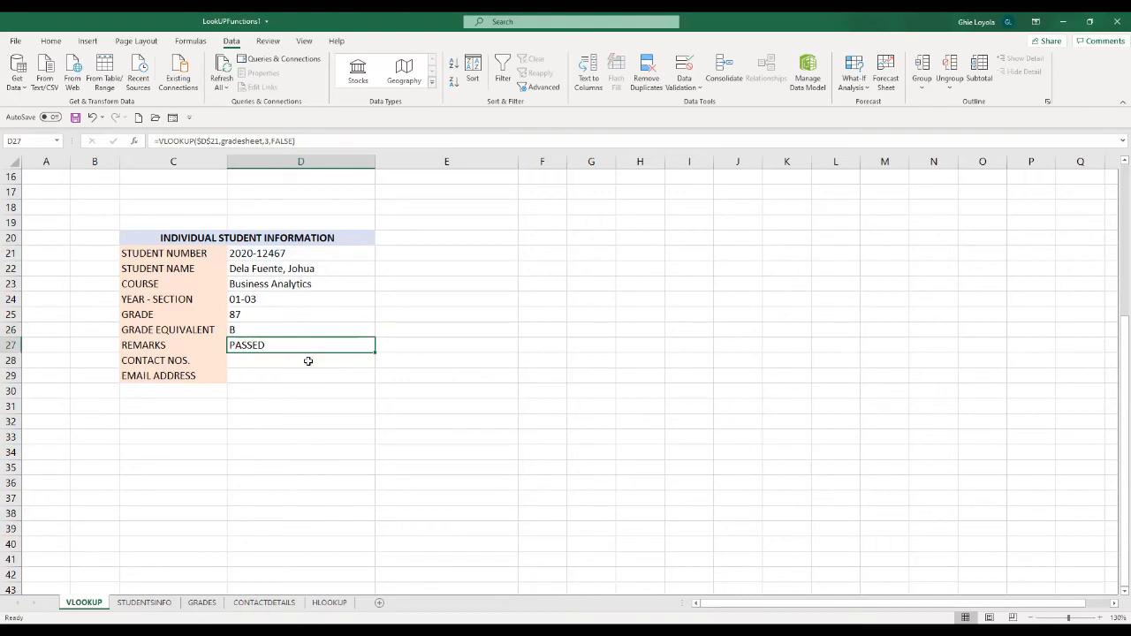
Step: Examine the contact number and email address fields of the form and their source columns on the CONTACTDETAILS sheet
key("Down")
key("Down")
key("Down")
left_click(203, 364)
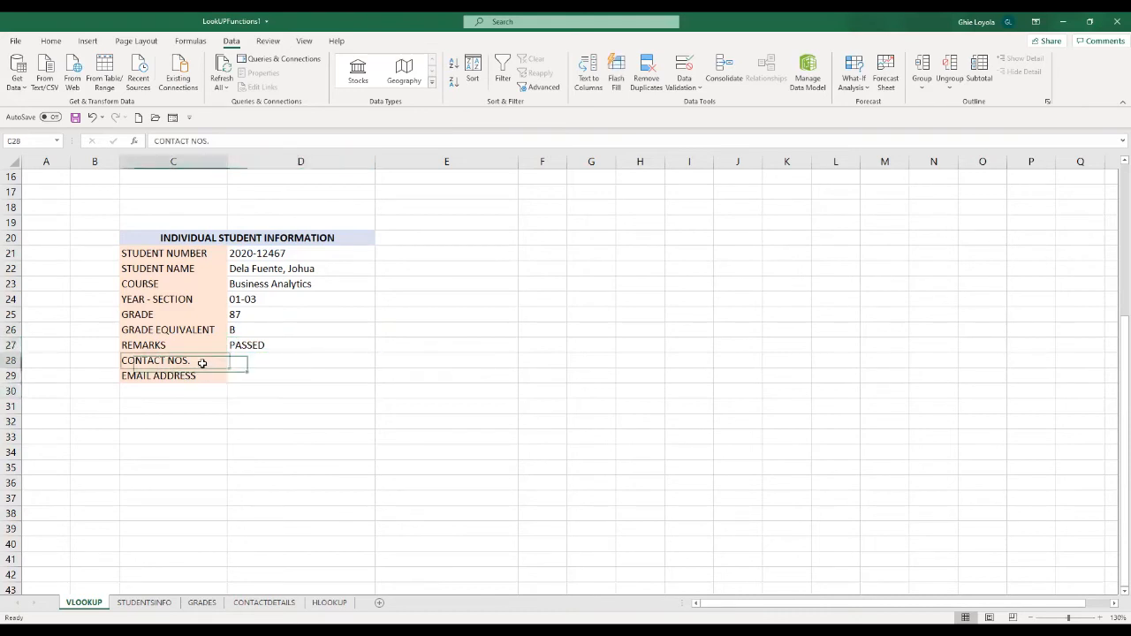
left_click(204, 380)
left_click(205, 361)
left_click(202, 378)
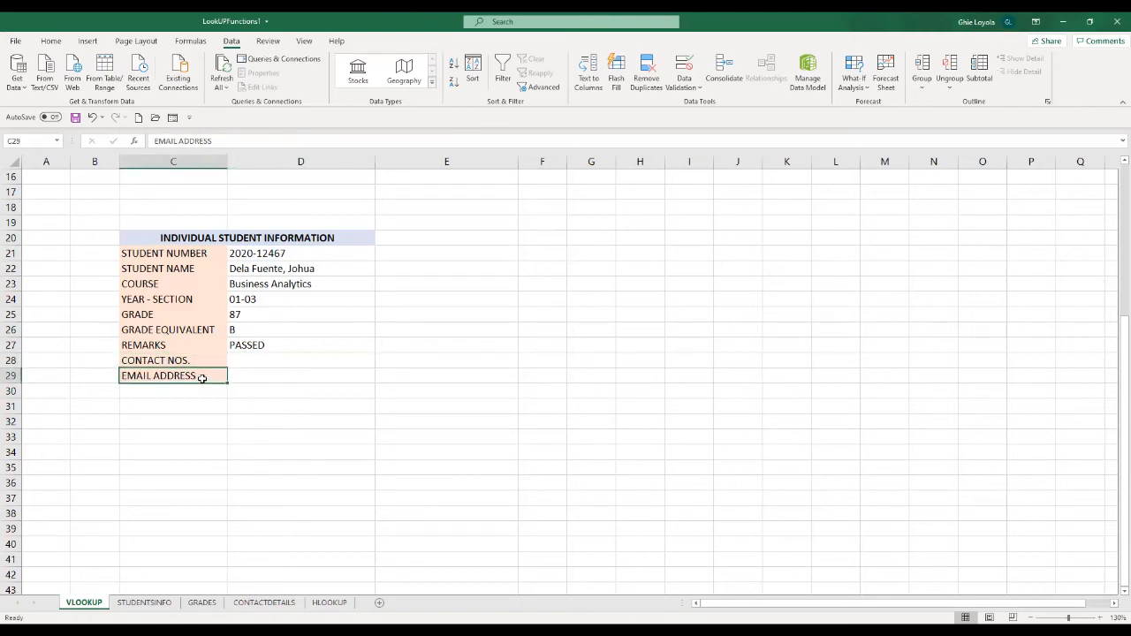
left_click(269, 363)
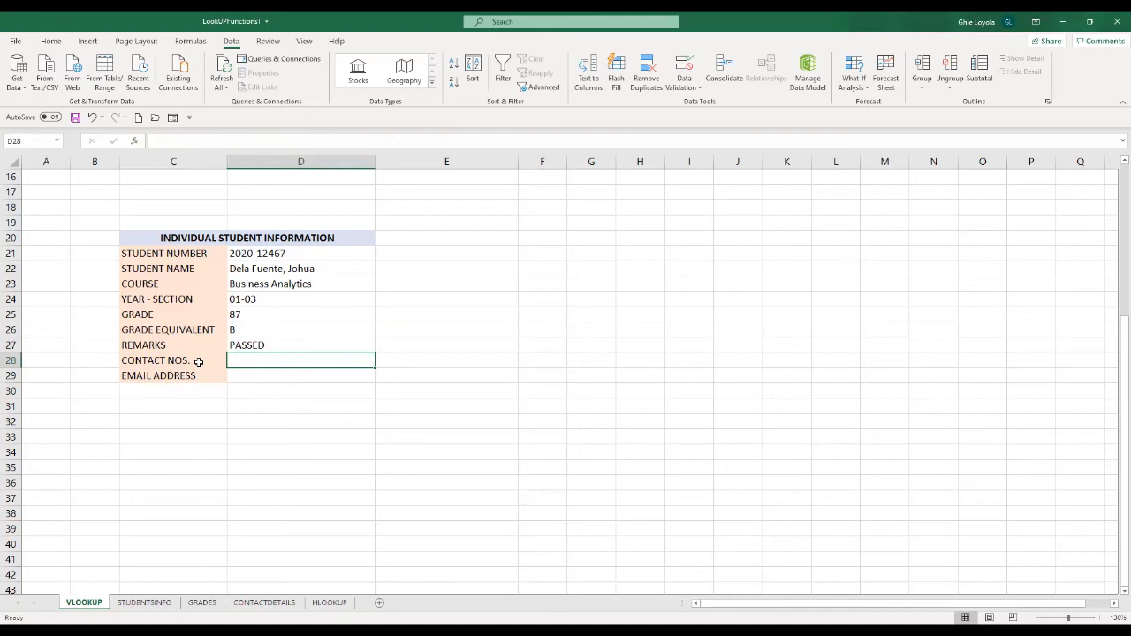
left_click(266, 605)
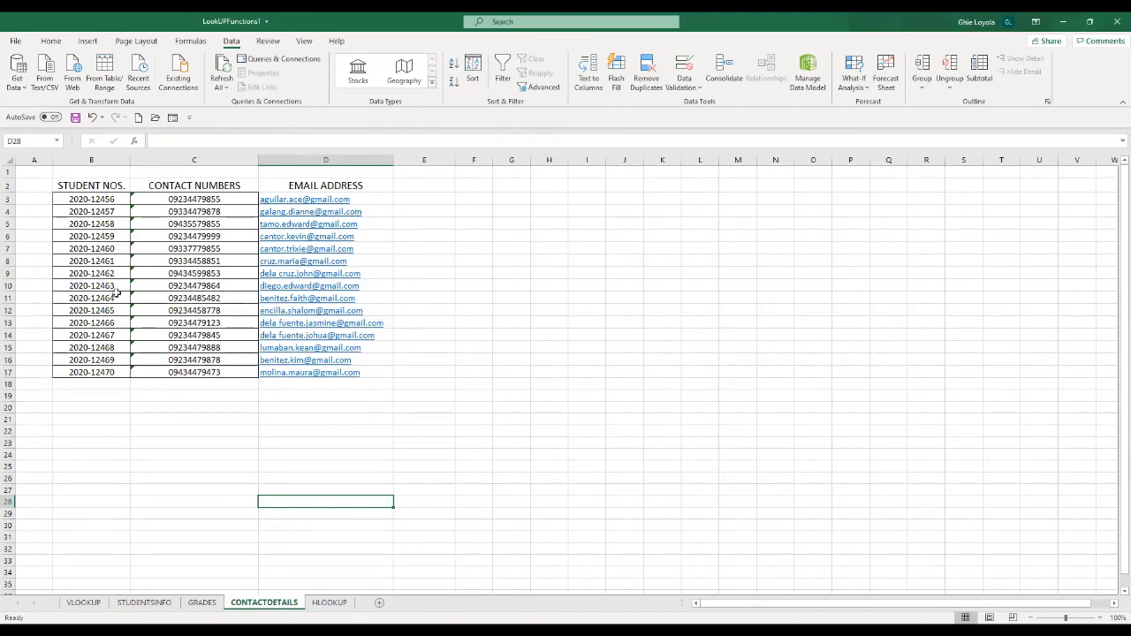
left_click(83, 602)
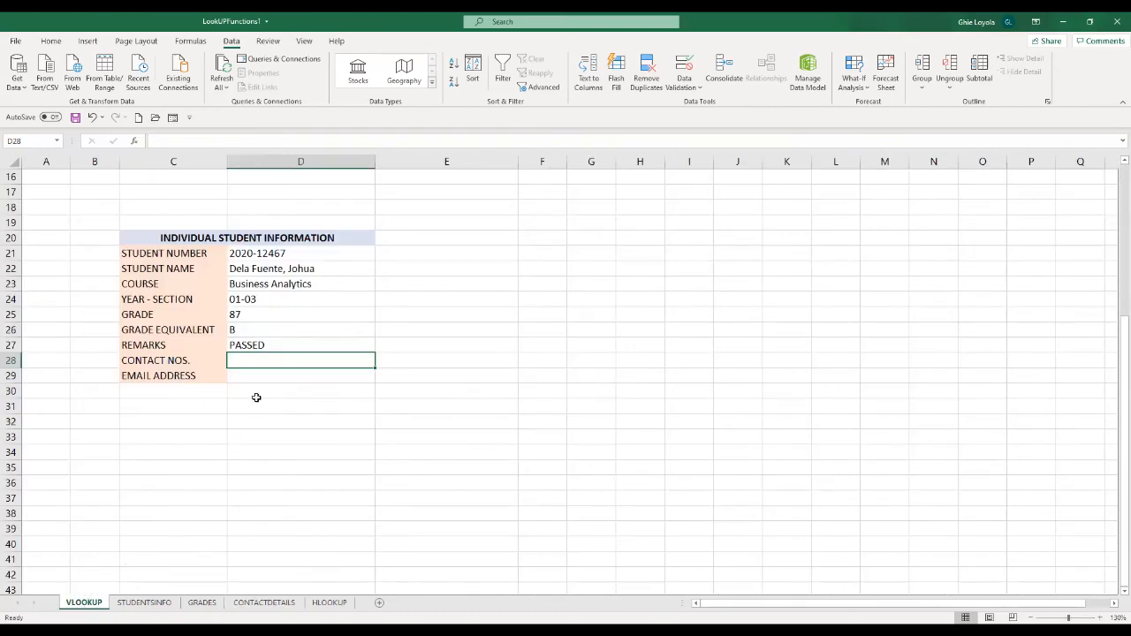
Step: Insert a VLOOKUP function in the contact number cell D28 with D21 as the lookup value
left_click(134, 142)
scroll(850, 305, "down", 5)
left_click(810, 324)
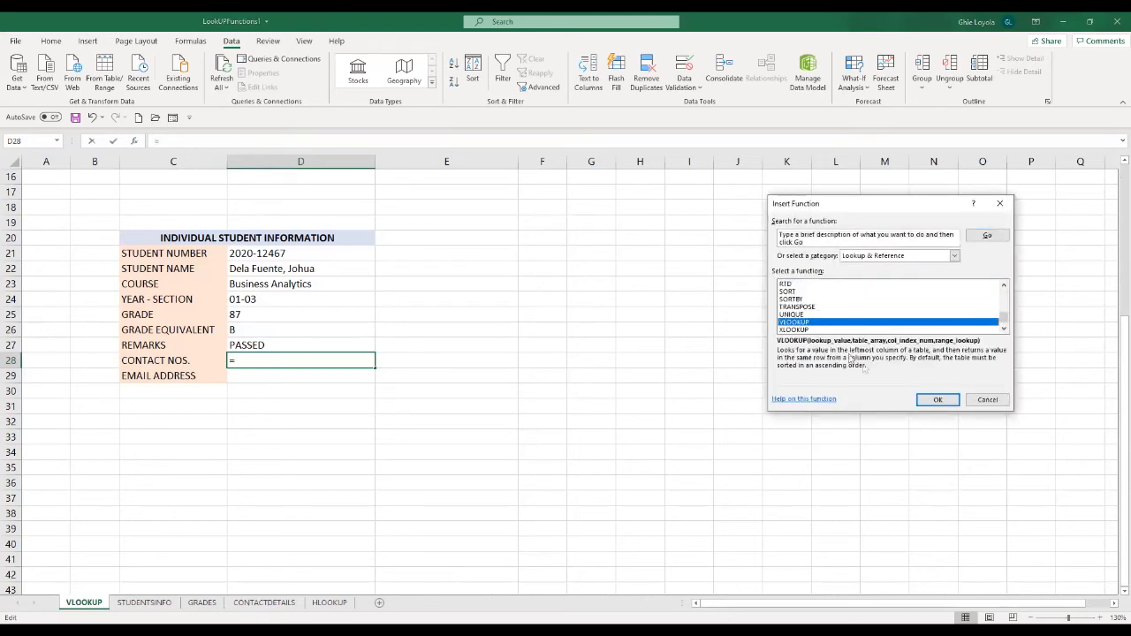
left_click(935, 400)
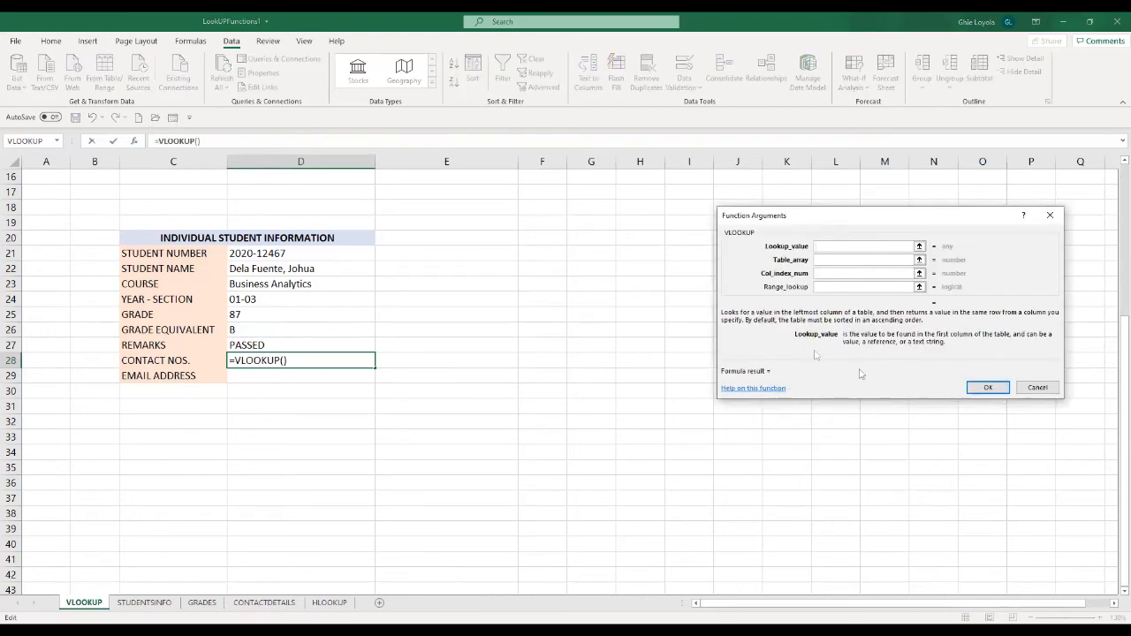
left_click(269, 254)
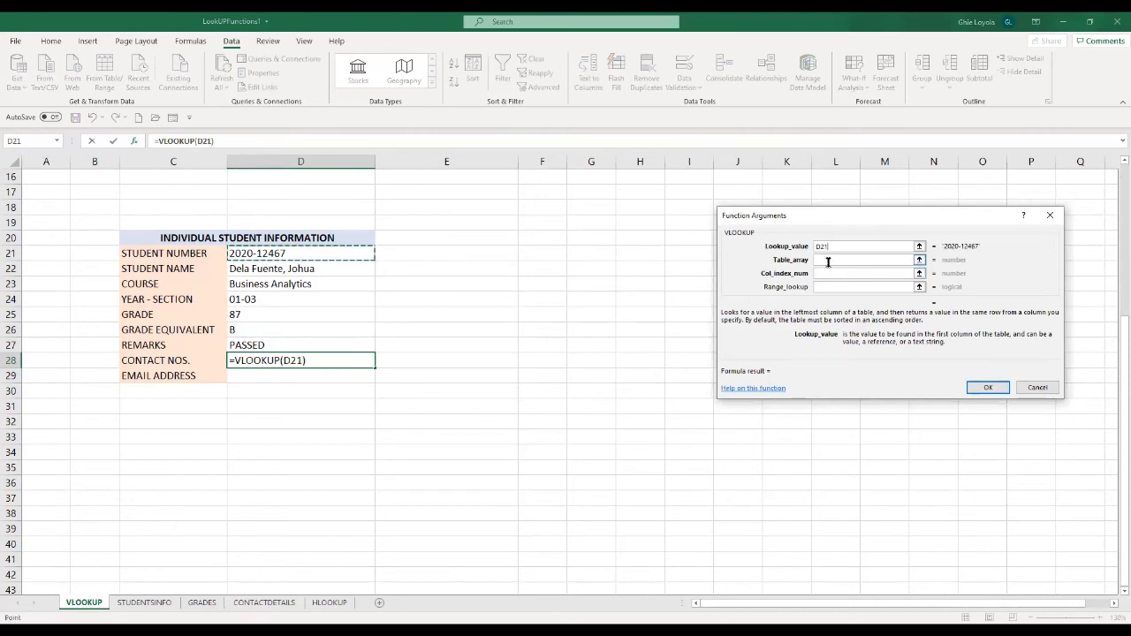
Step: Set the table array to the contactDetails range, B3:D17 on the CONTACTDETAILS sheet
left_click(828, 260)
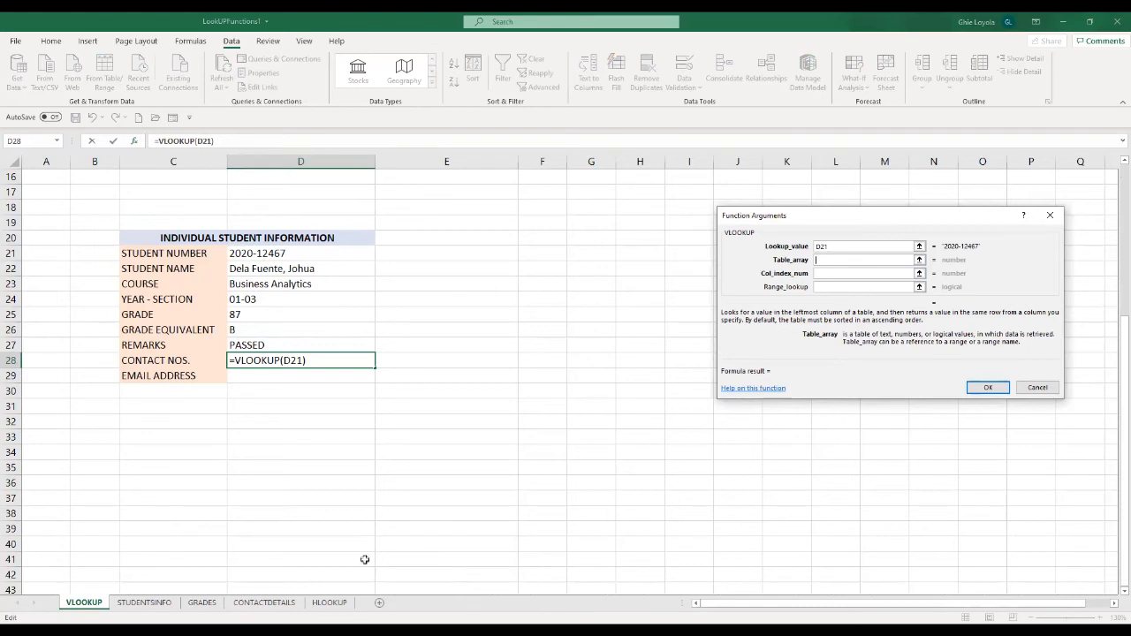
left_click(264, 603)
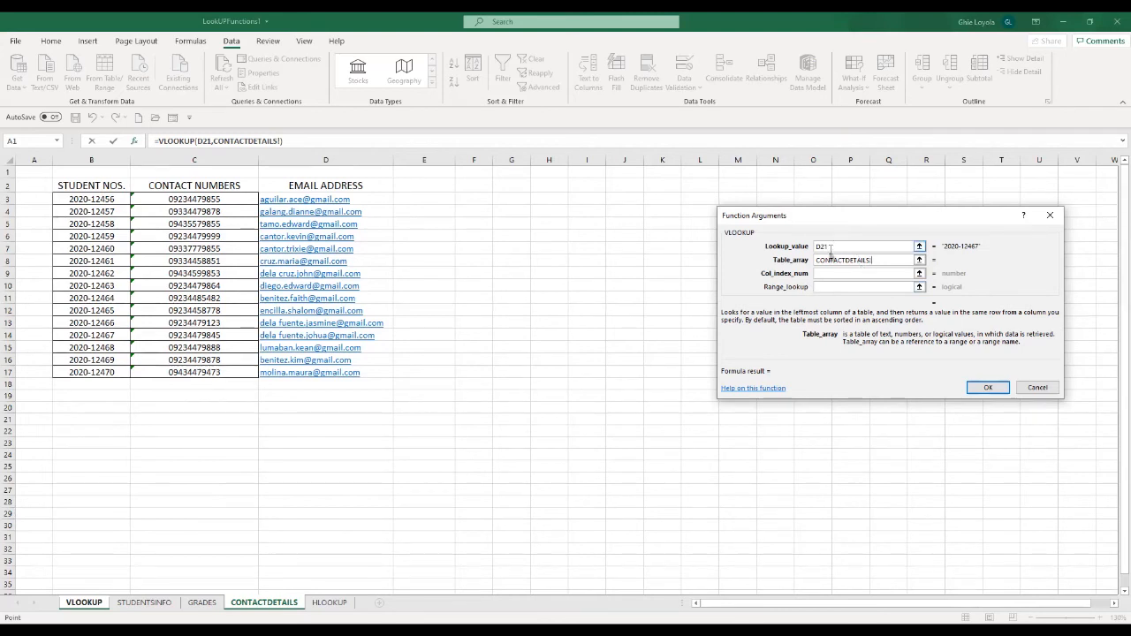
left_click(84, 199)
left_click(296, 376, "shift")
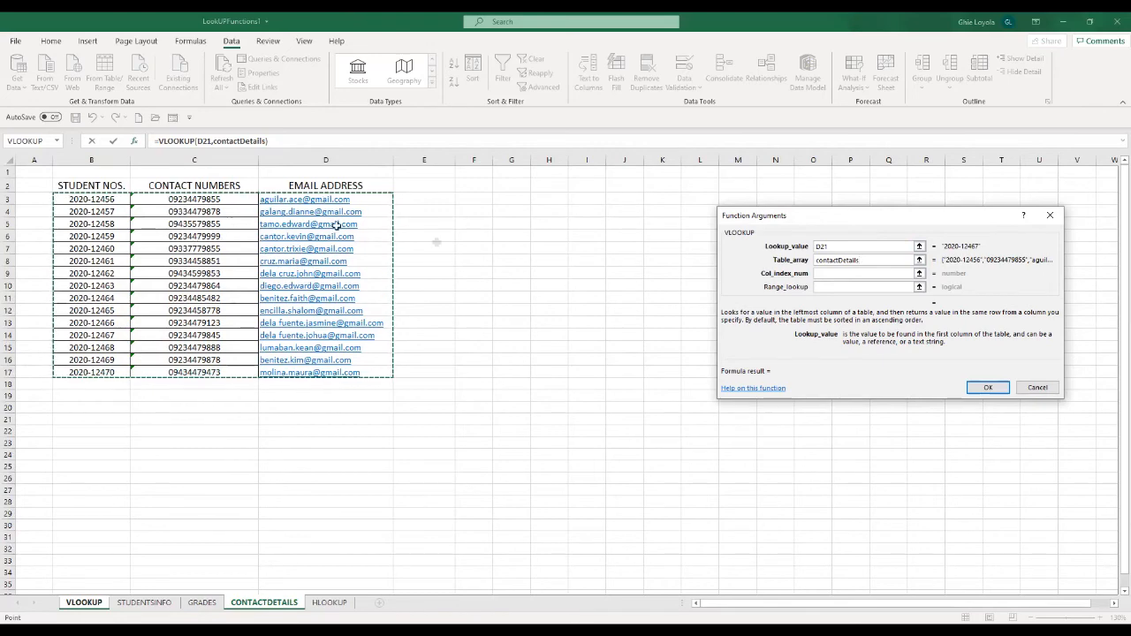
Step: Complete the contact number VLOOKUP with column index 2 and range lookup FALSE
left_click(828, 273)
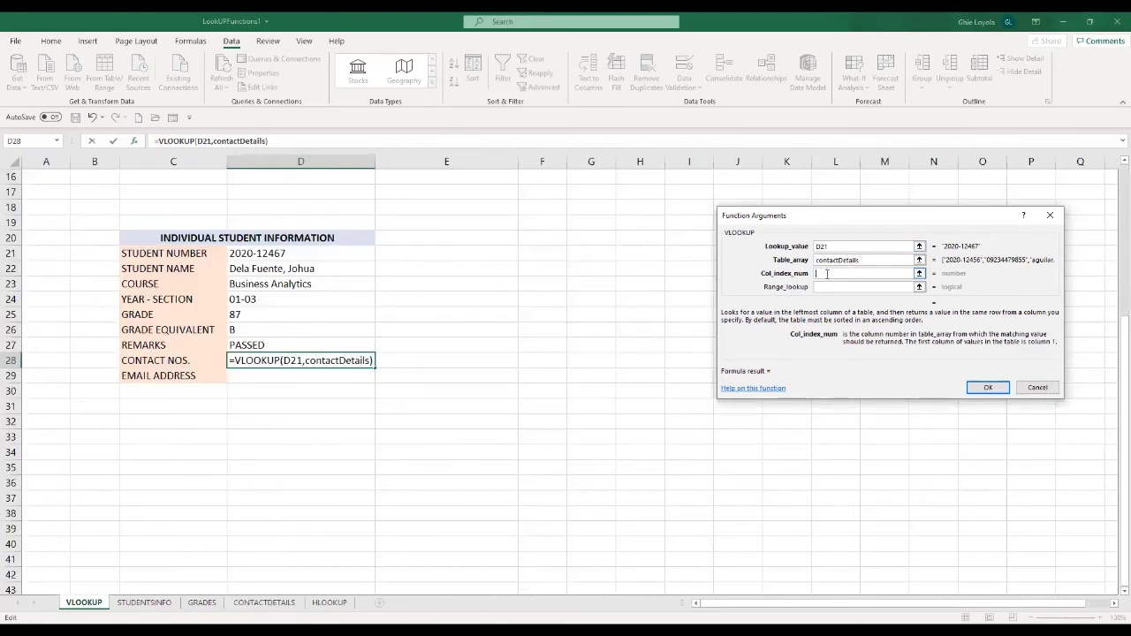
type("2")
left_click(834, 288)
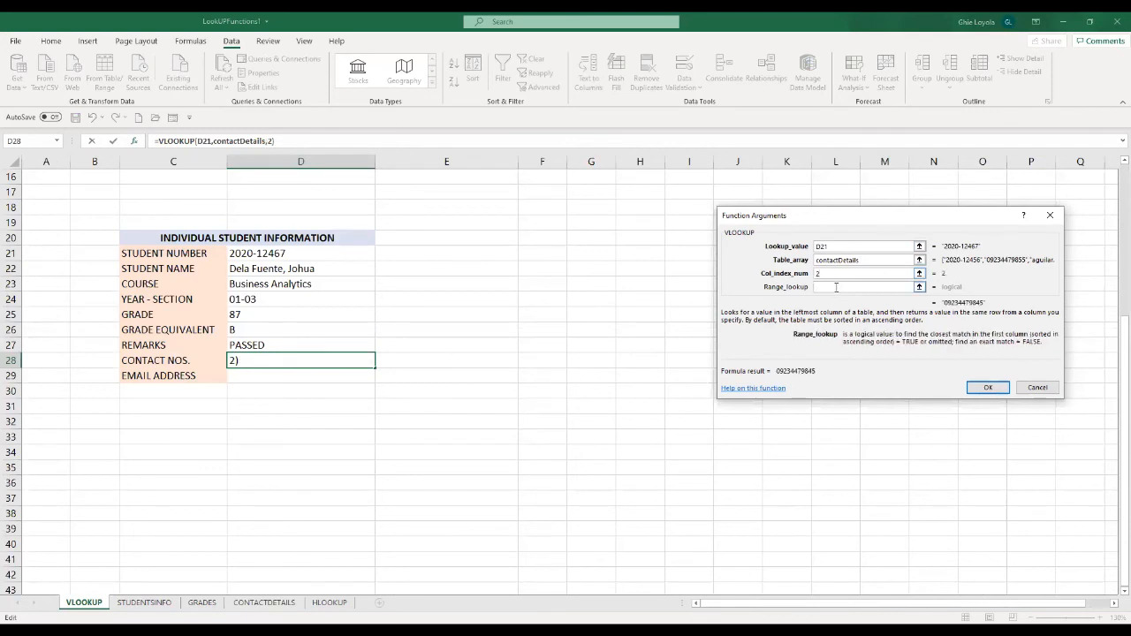
type("FALSE")
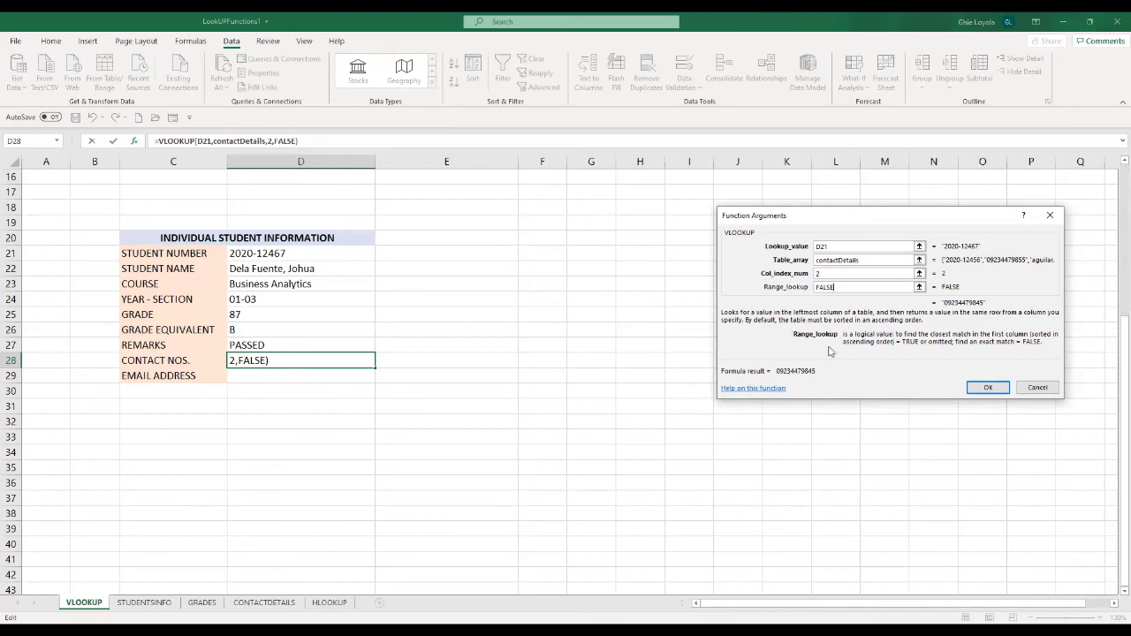
left_click(990, 390)
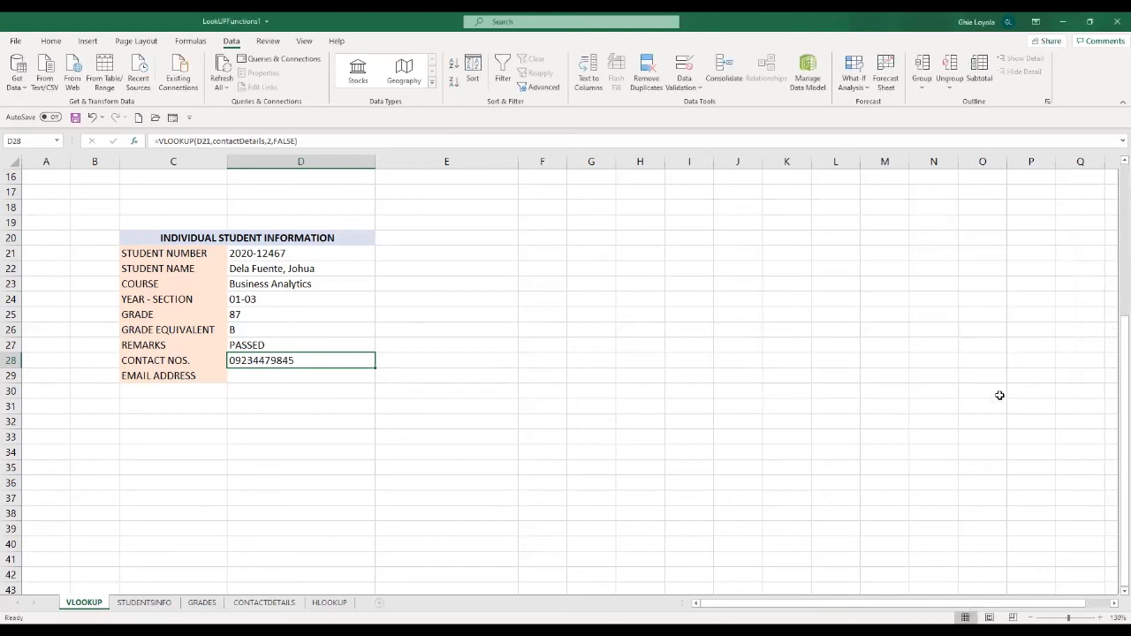
Step: Make the lookup value in the contact number formula in D28 an absolute reference, $D$21
left_click(241, 375)
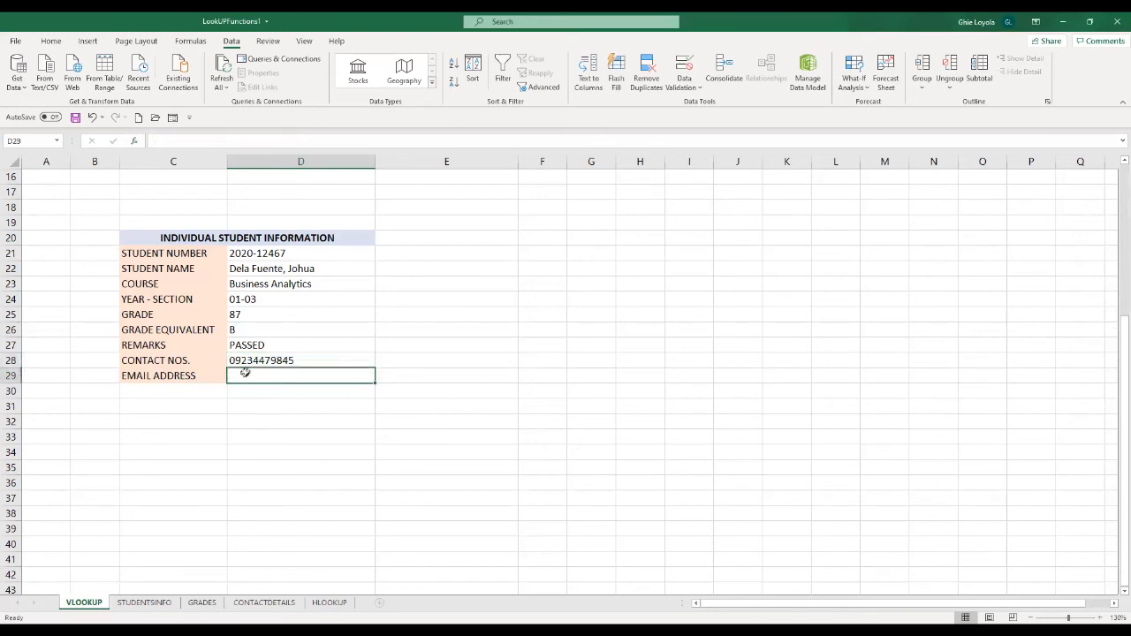
left_click(254, 363)
left_click(254, 378)
double_click(256, 362)
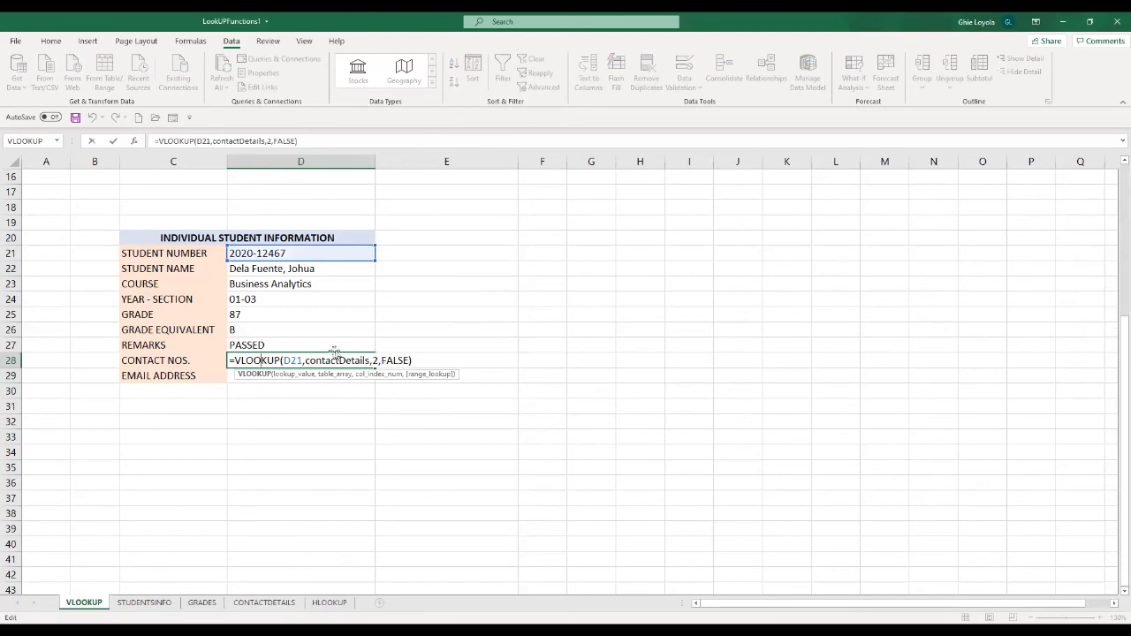
left_click_drag(283, 360, 303, 360)
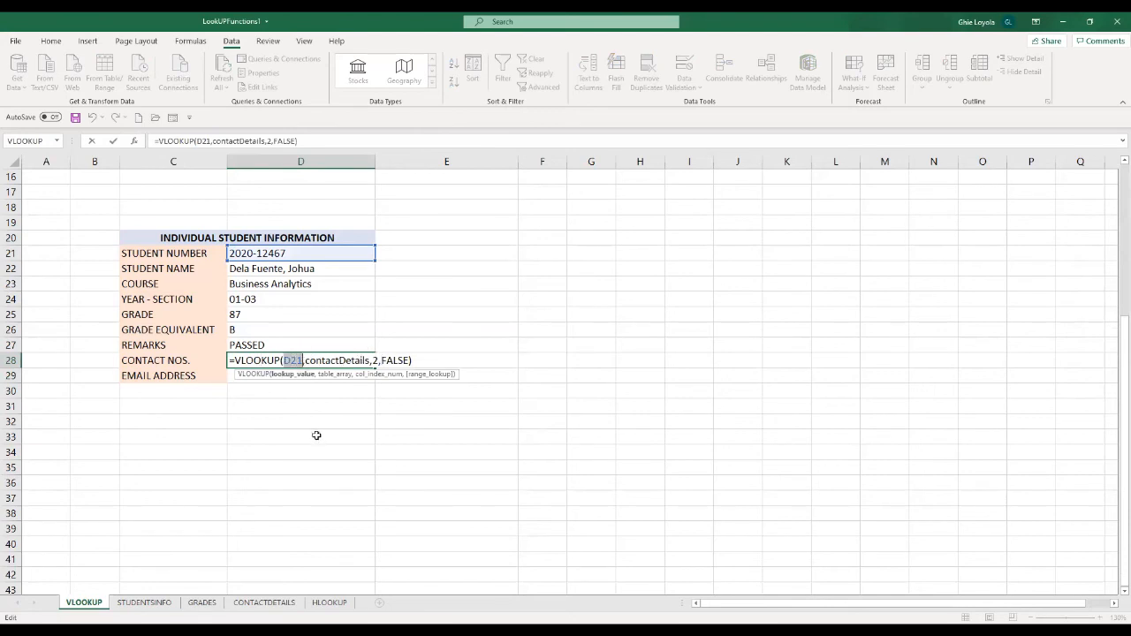
key("F4")
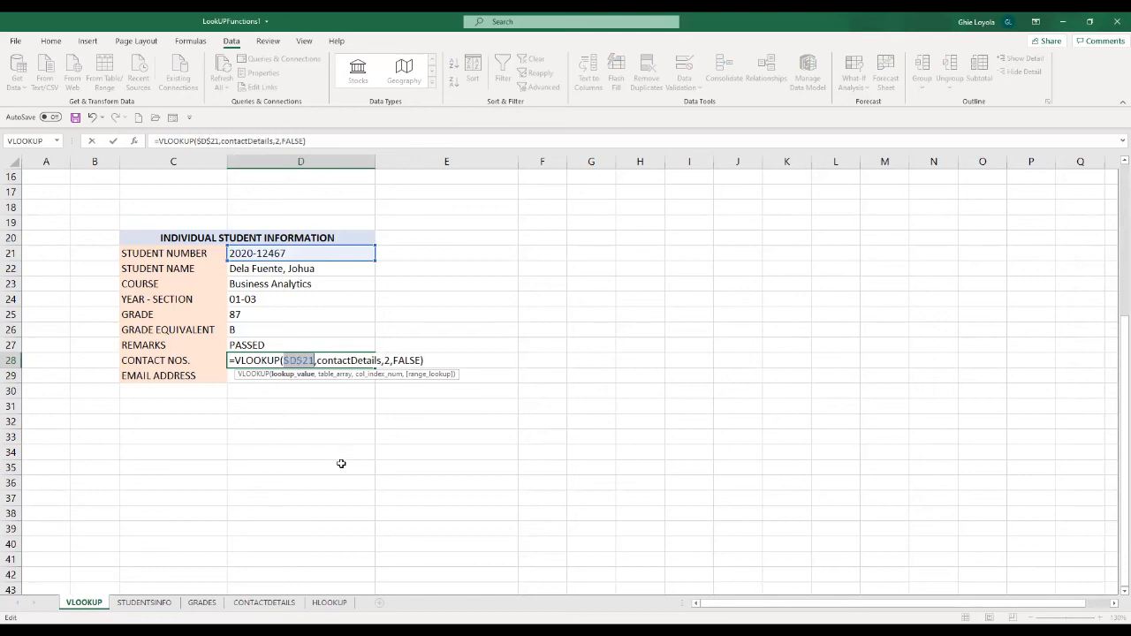
key("Return")
Step: Fill the contact number formula from D28 down into the email address cell D29
left_click(318, 363)
left_click_drag(374, 369, 373, 382)
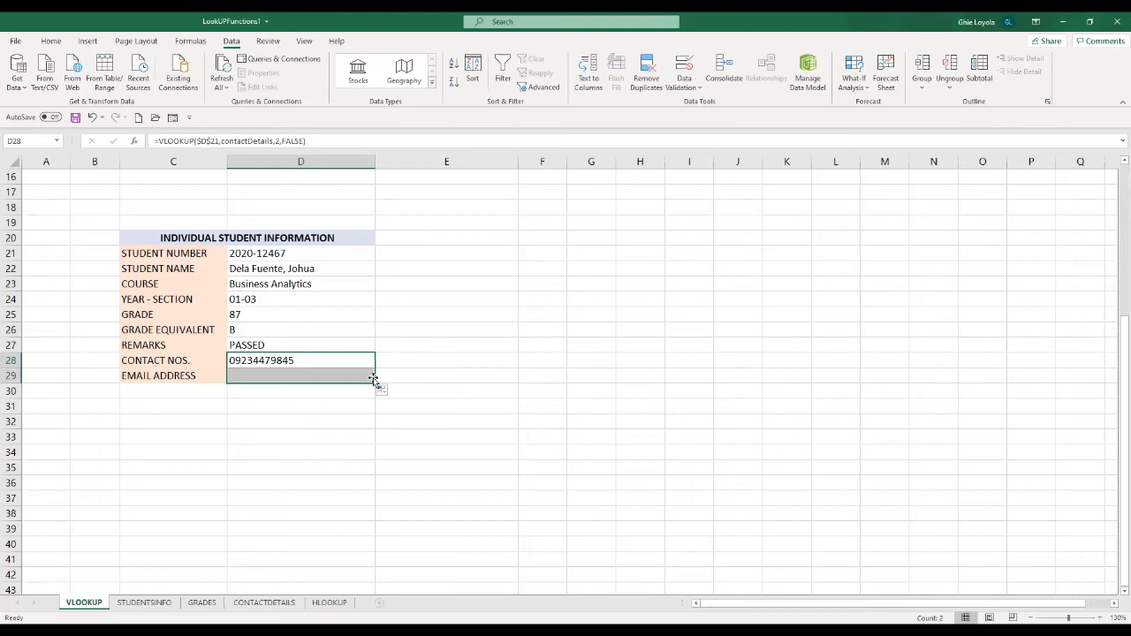
left_click(363, 420)
Step: Change the column index in the email address formula in D29 to 3
double_click(367, 376)
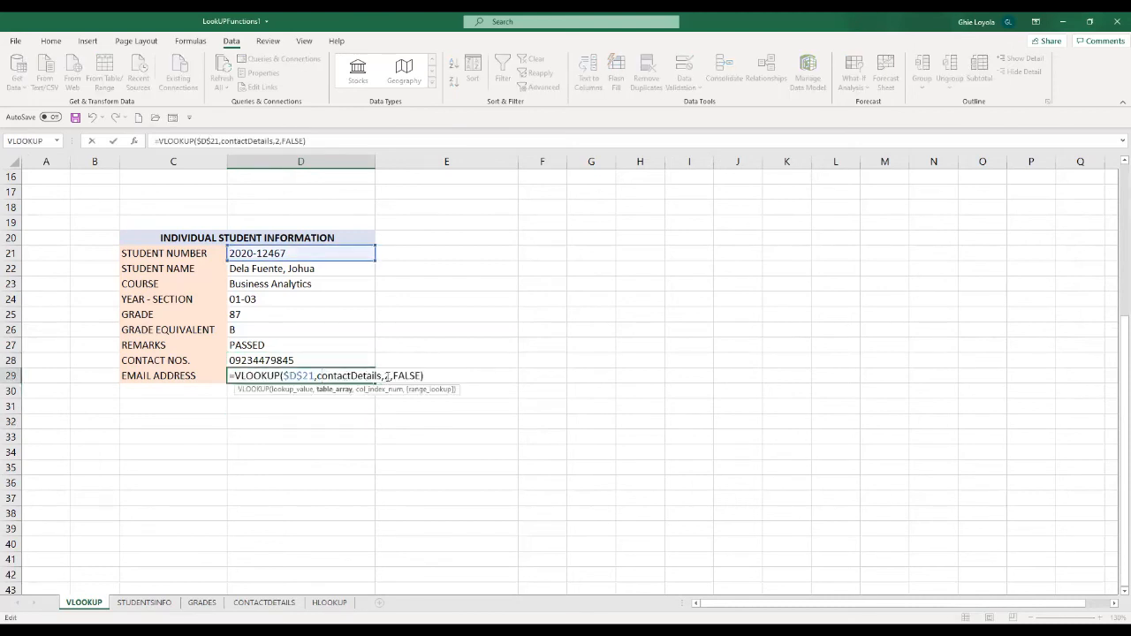
left_click(386, 376)
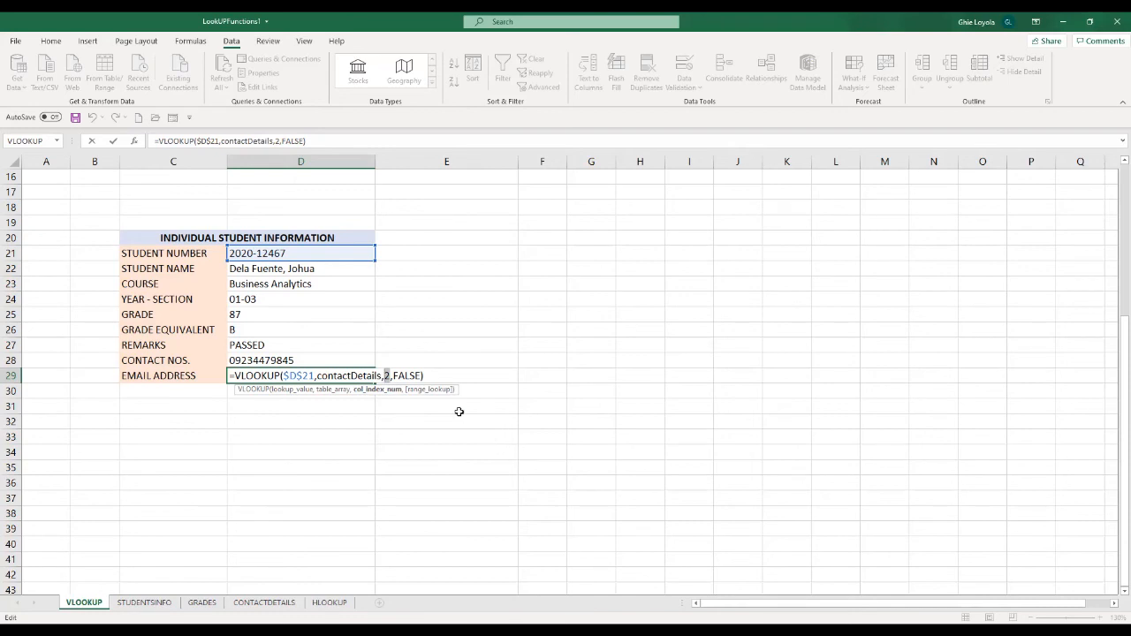
type("3")
key("Return")
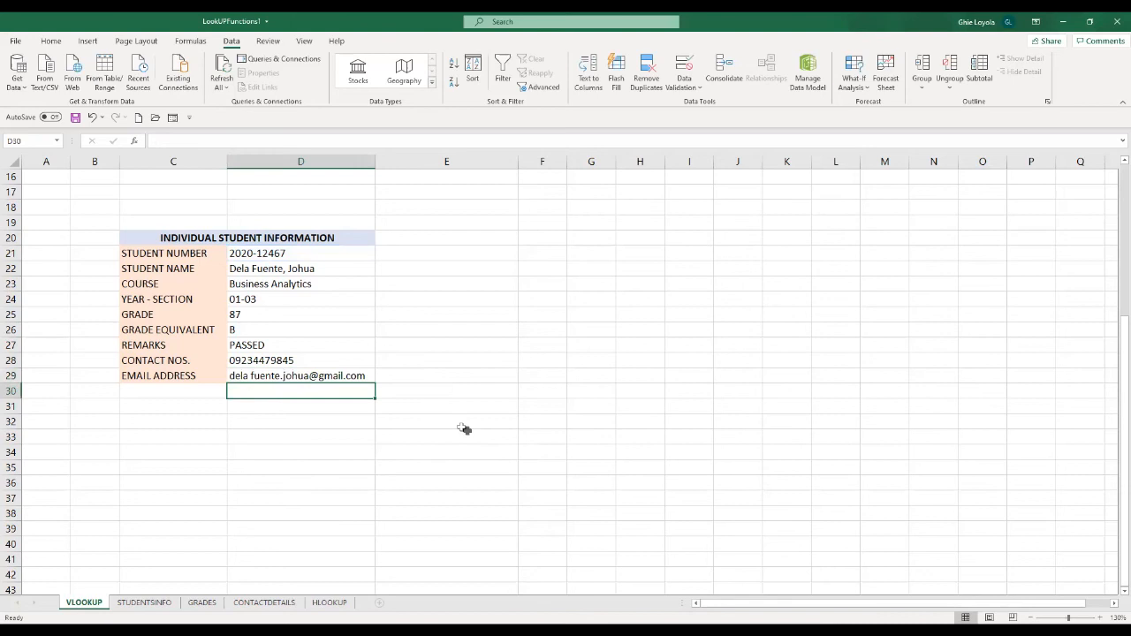
left_click(296, 437)
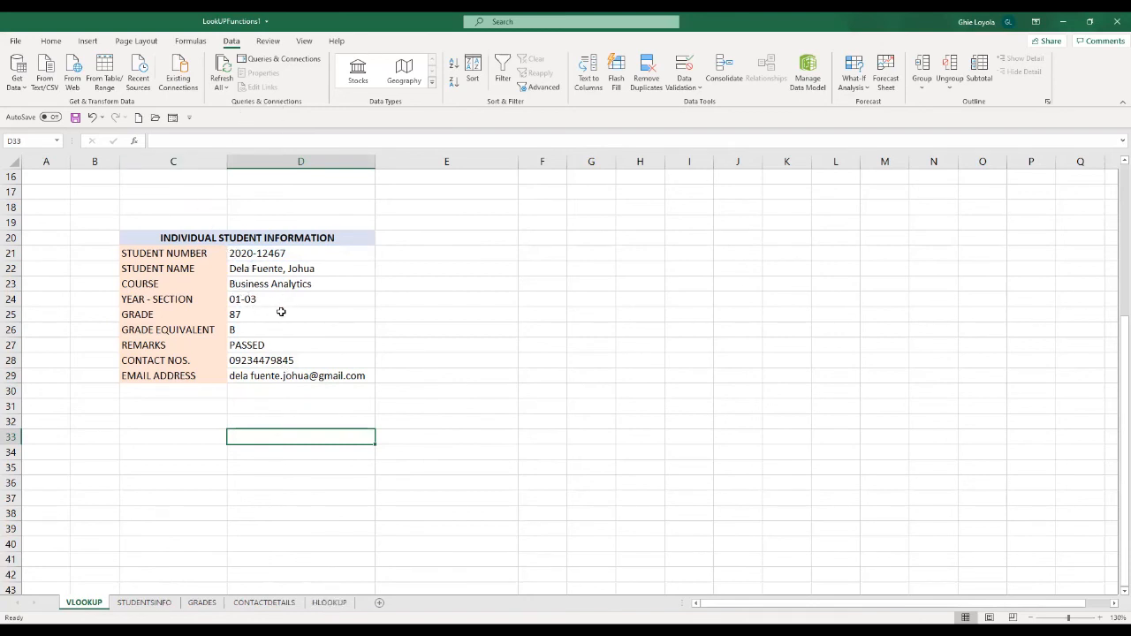
Step: Review the STUDENTSINFO, GRADES and CONTACTDETAILS sheets, and examine the VLOOKUP equivalent grade formula in F4 on the HLOOKUP sheet
left_click(145, 603)
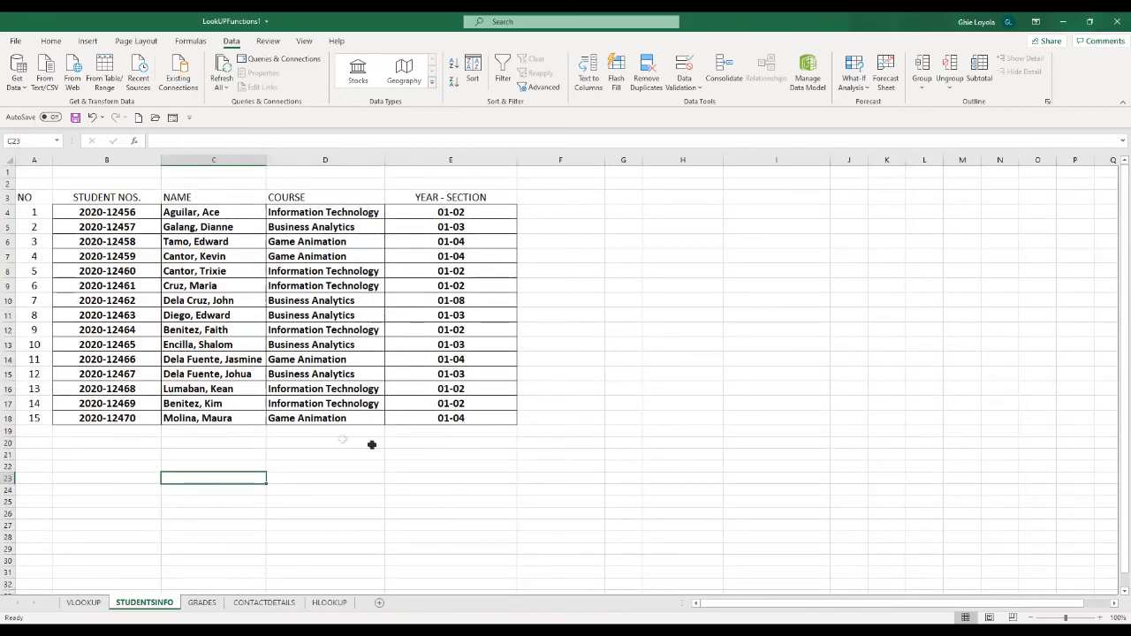
left_click(205, 608)
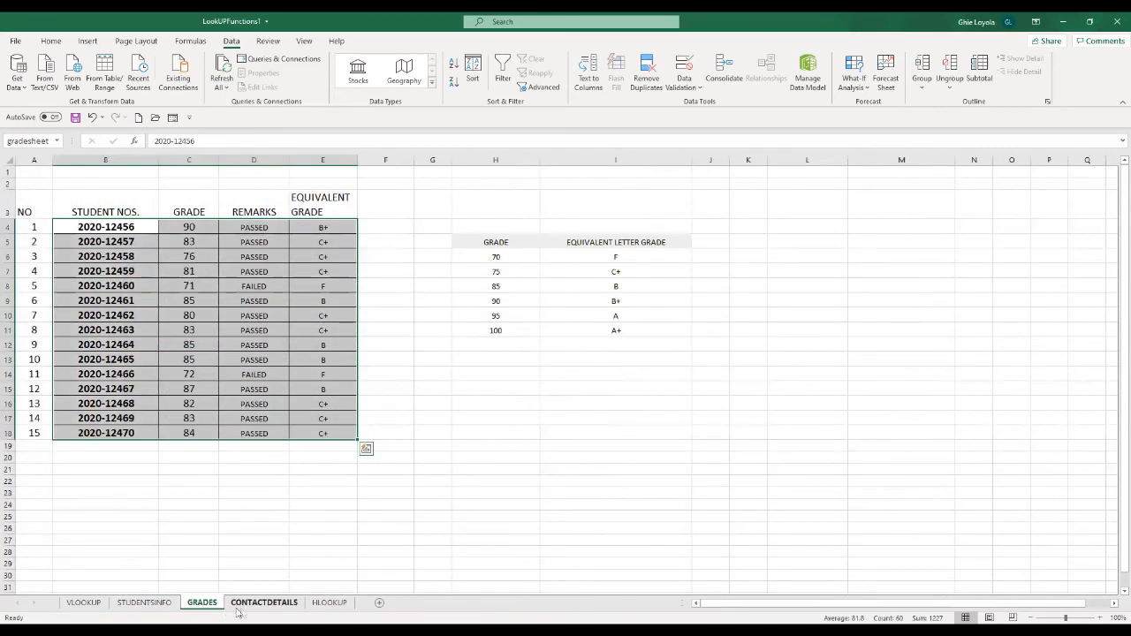
left_click(257, 607)
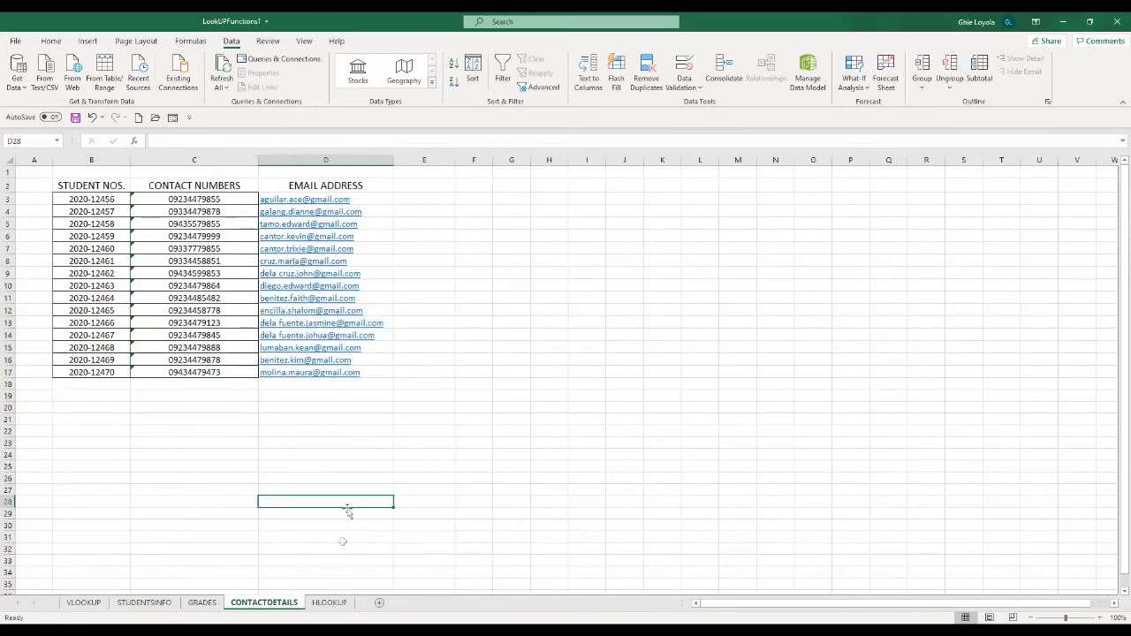
left_click(328, 605)
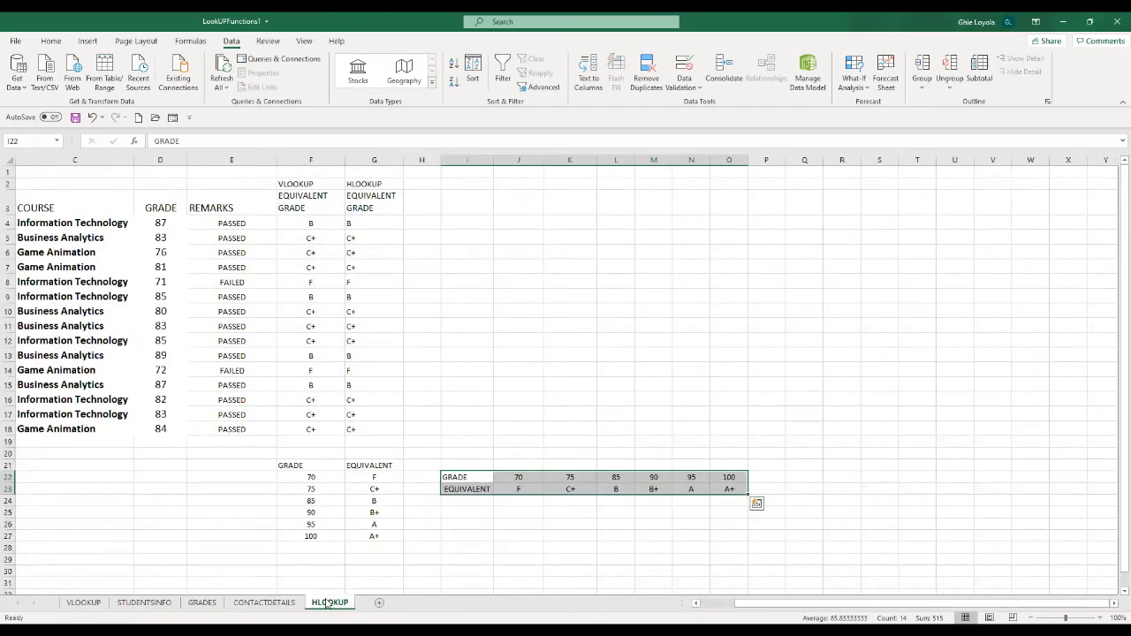
left_click(451, 337)
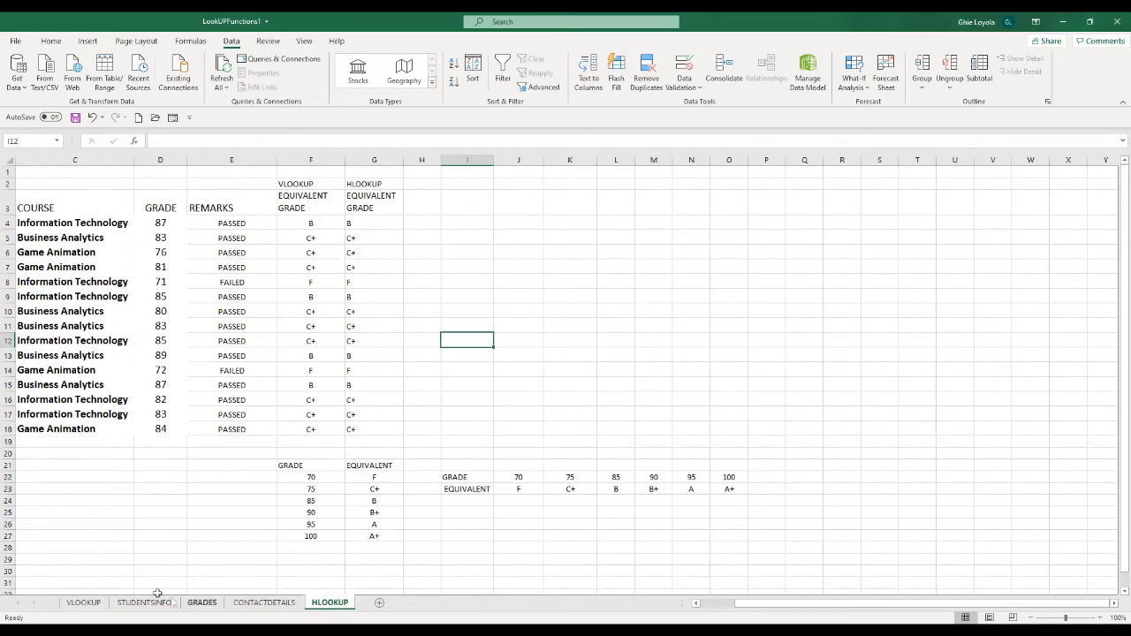
left_click(300, 184)
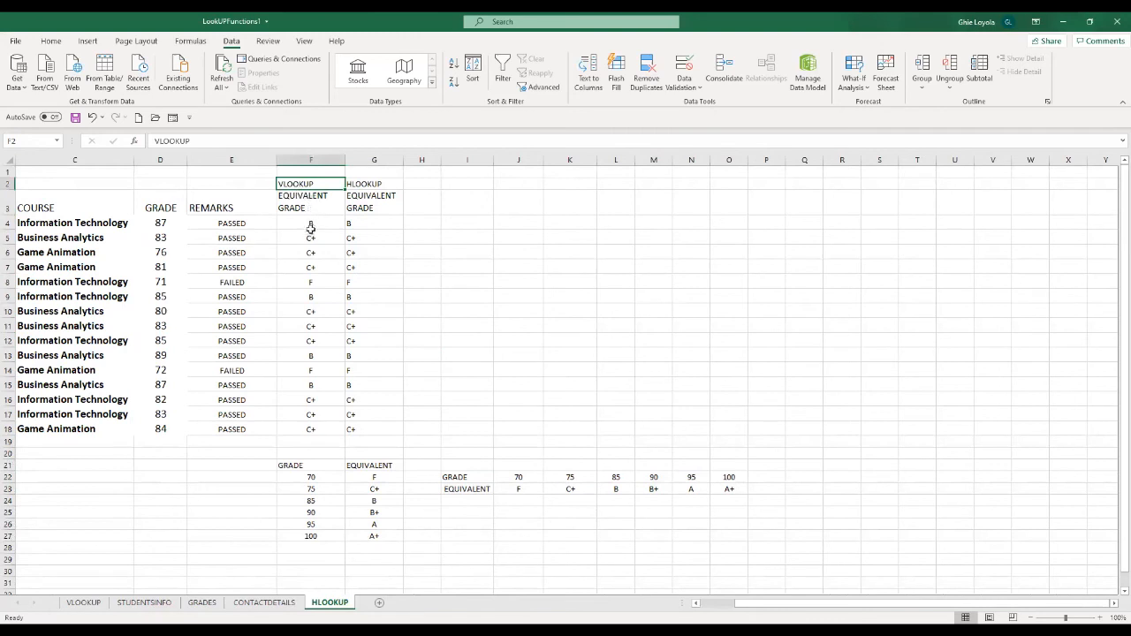
left_click(311, 227)
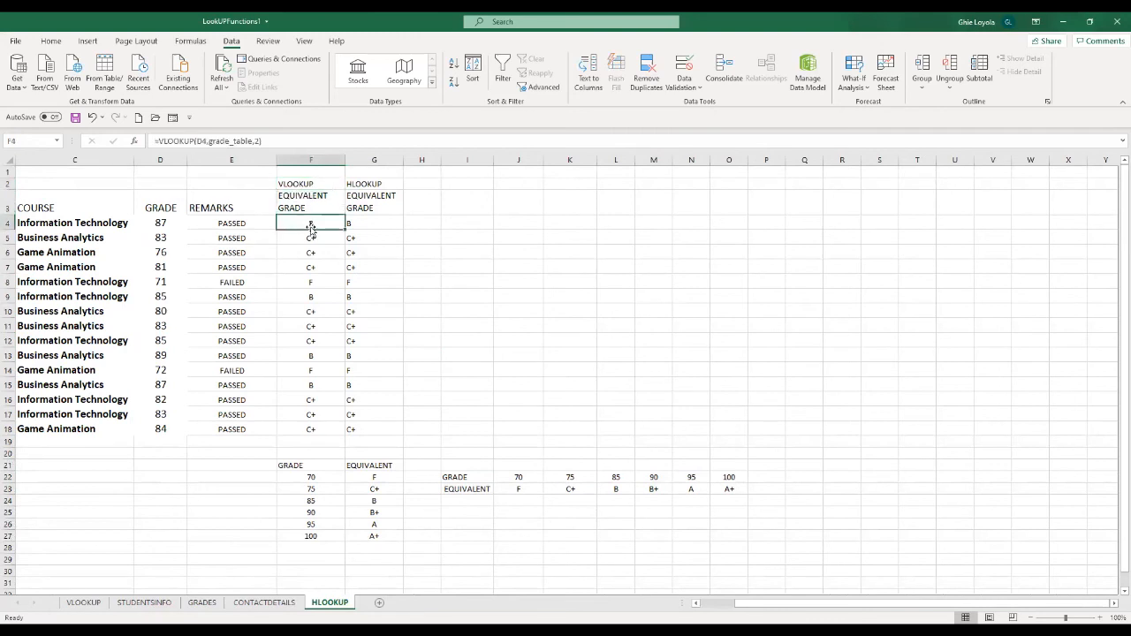
left_click_drag(311, 236, 309, 461)
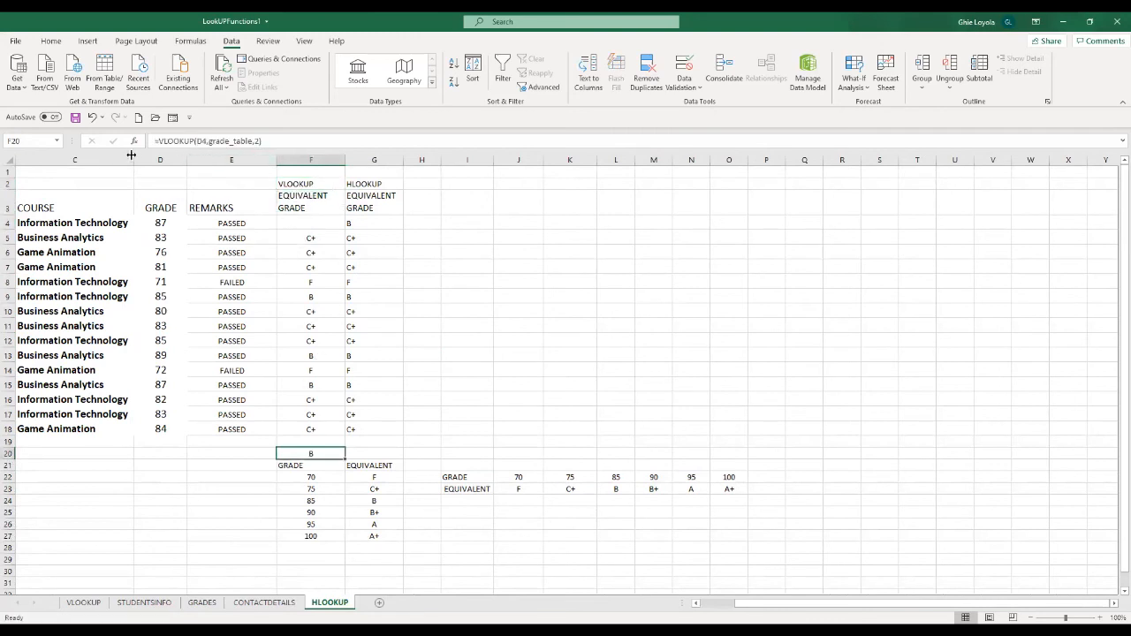
left_click(50, 41)
left_click(92, 117)
left_click(475, 352)
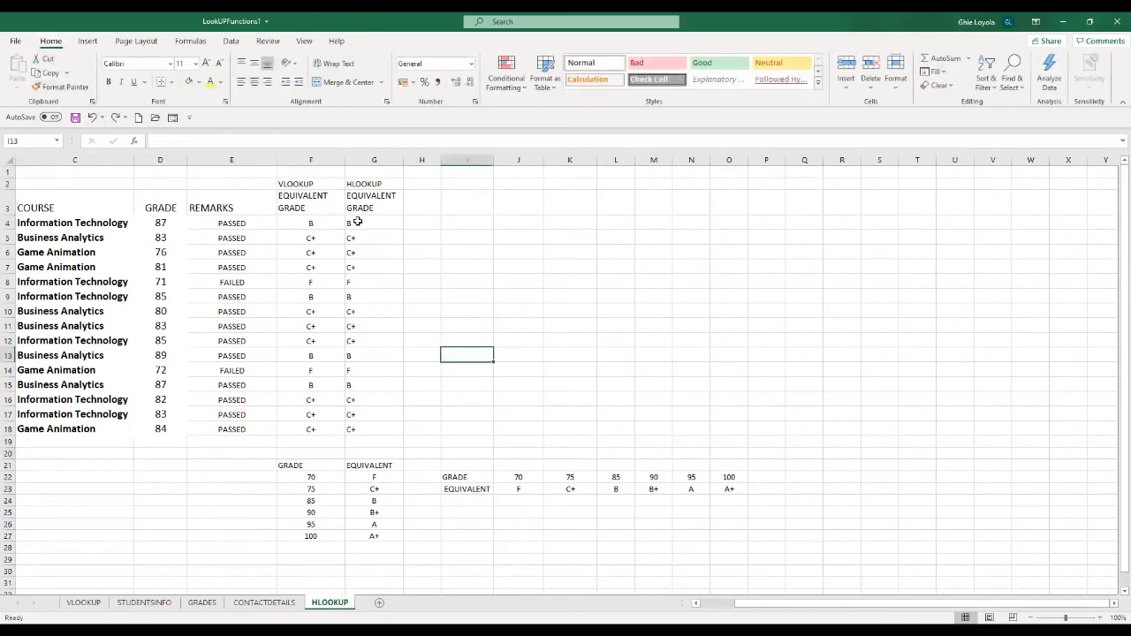
Step: Clear the equivalent grades in the HLOOKUP column, G4:G18
left_click_drag(359, 223, 380, 420)
key("Delete")
left_click(549, 382)
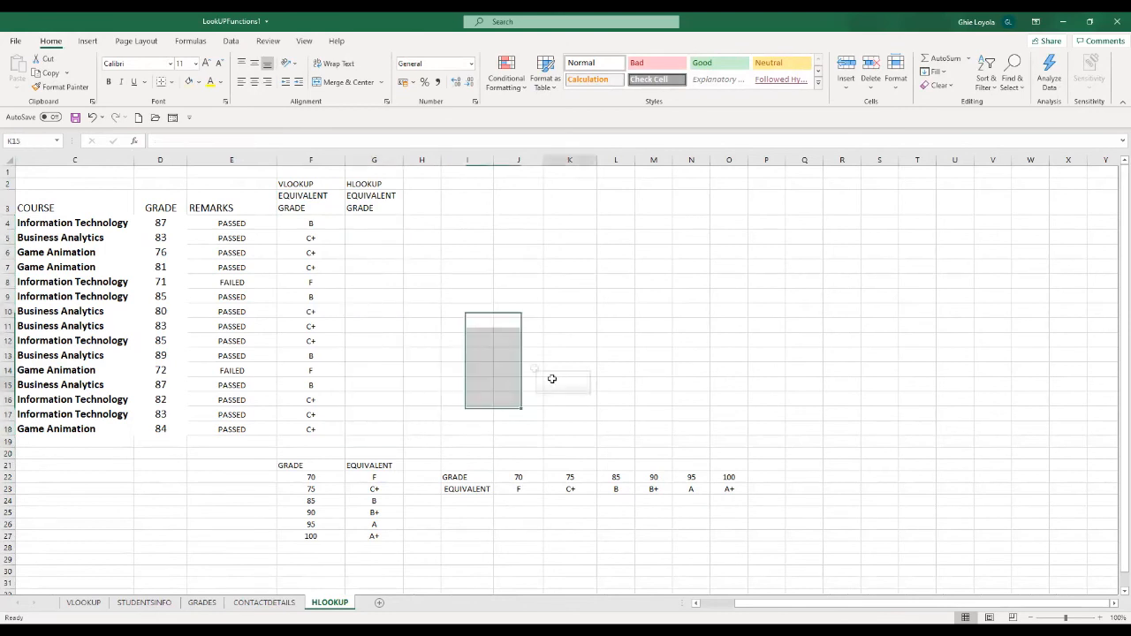
Step: Examine the VLOOKUP formula in F4 and the vertical grade table in F22:G27 that it refers to
left_click(313, 221)
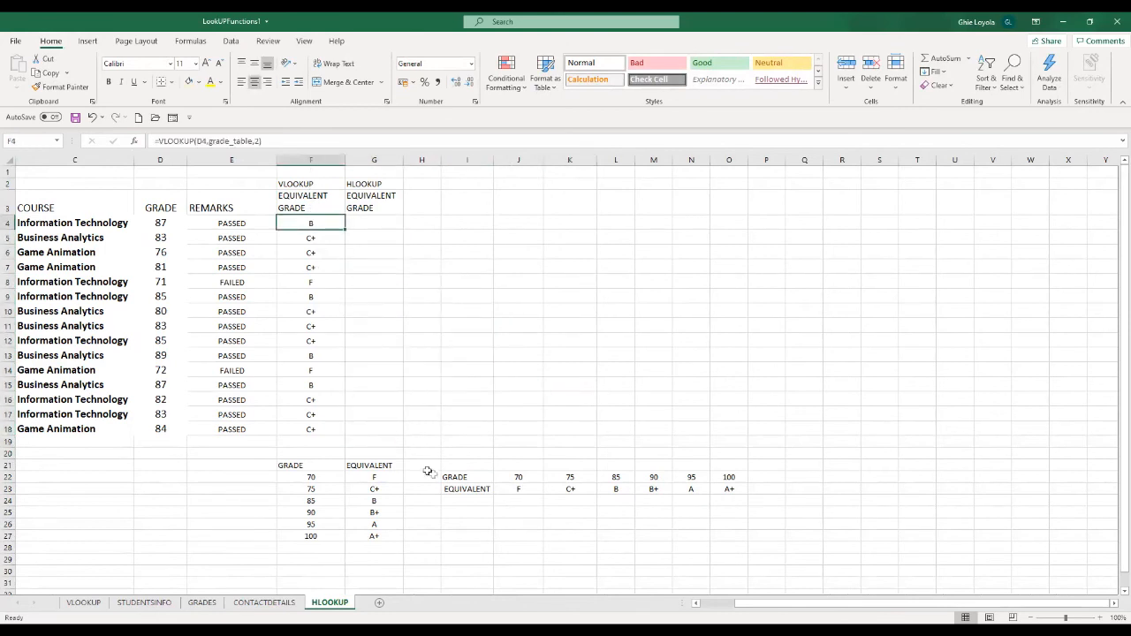
left_click_drag(289, 466, 368, 533)
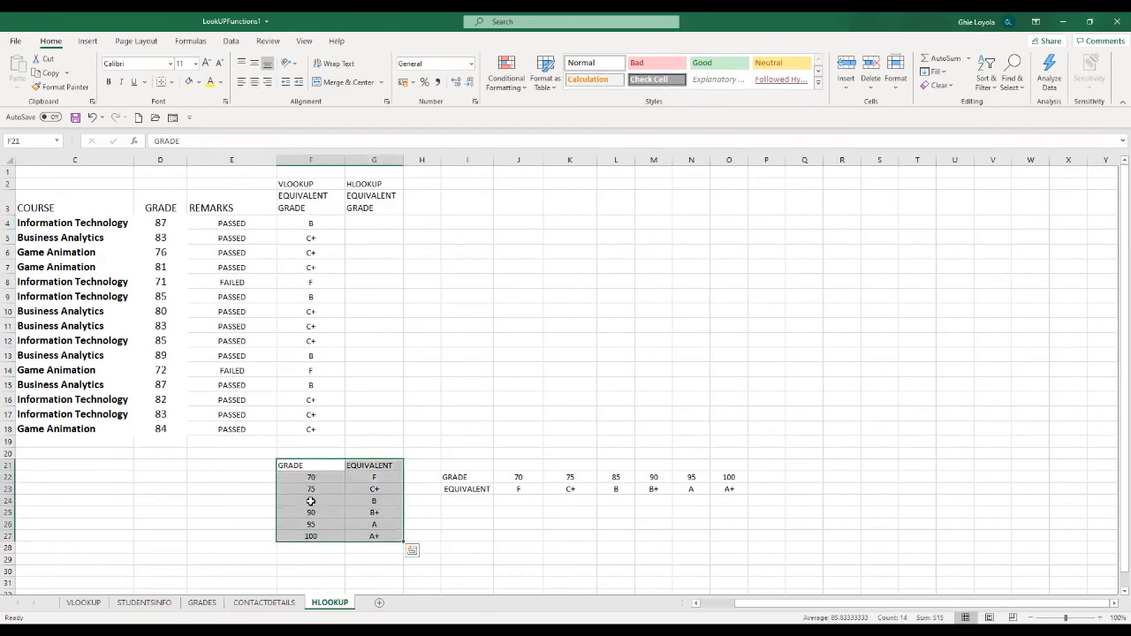
left_click(427, 523)
left_click_drag(311, 477, 372, 534)
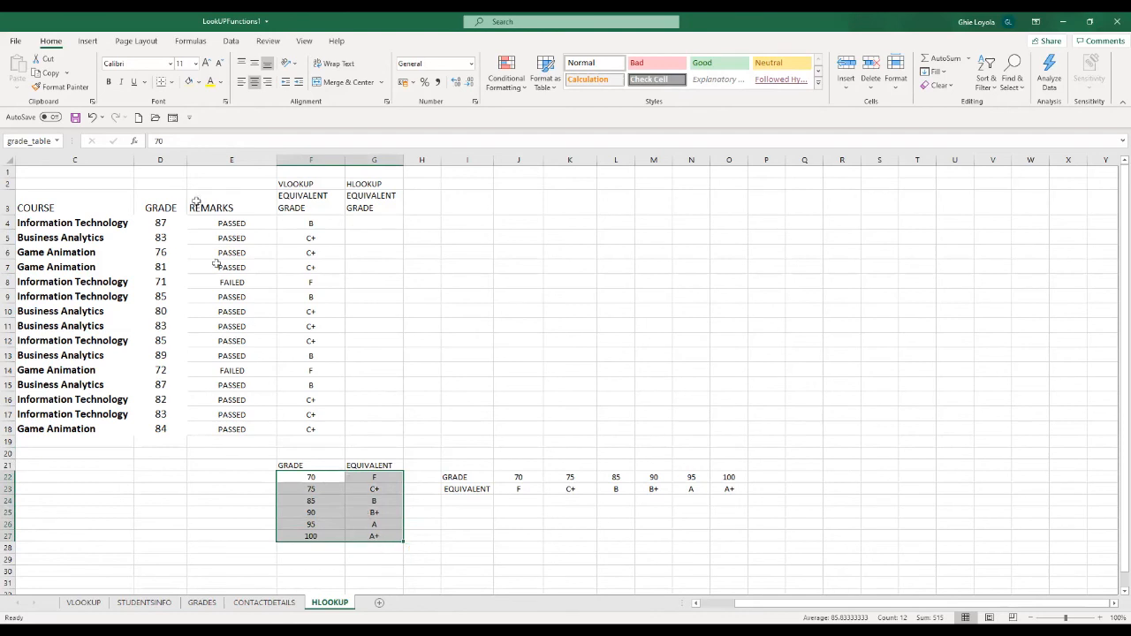
left_click(518, 524)
Step: Copy the horizontal grade table values in J22:O23 and paste them at J15
left_click_drag(518, 476, 727, 489)
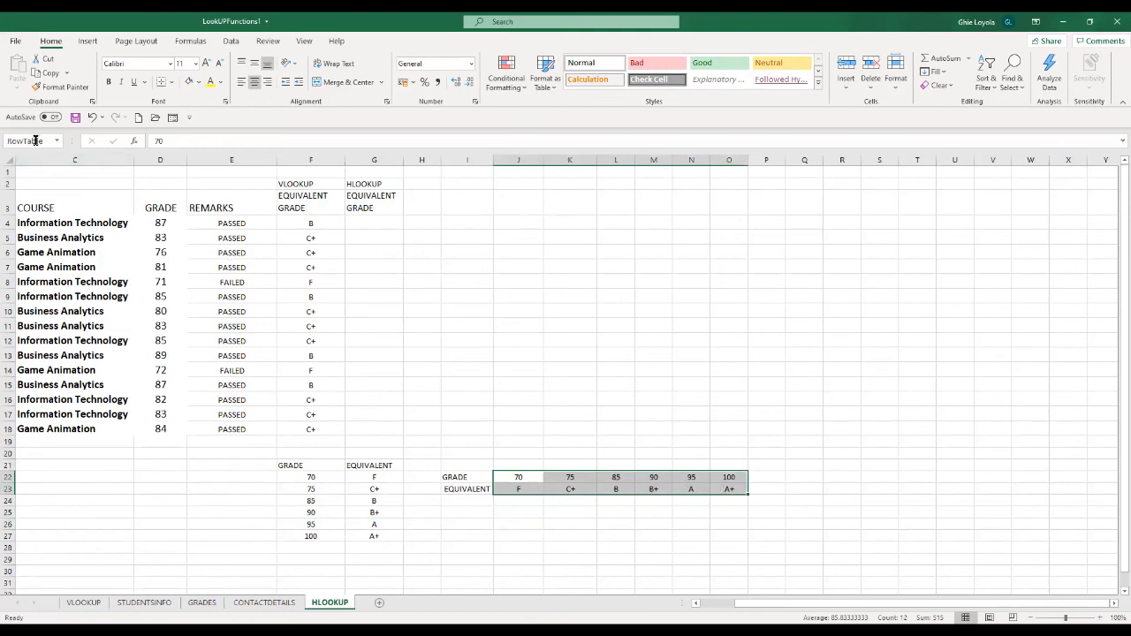
key("ctrl+c")
left_click(518, 386)
key("ctrl+v")
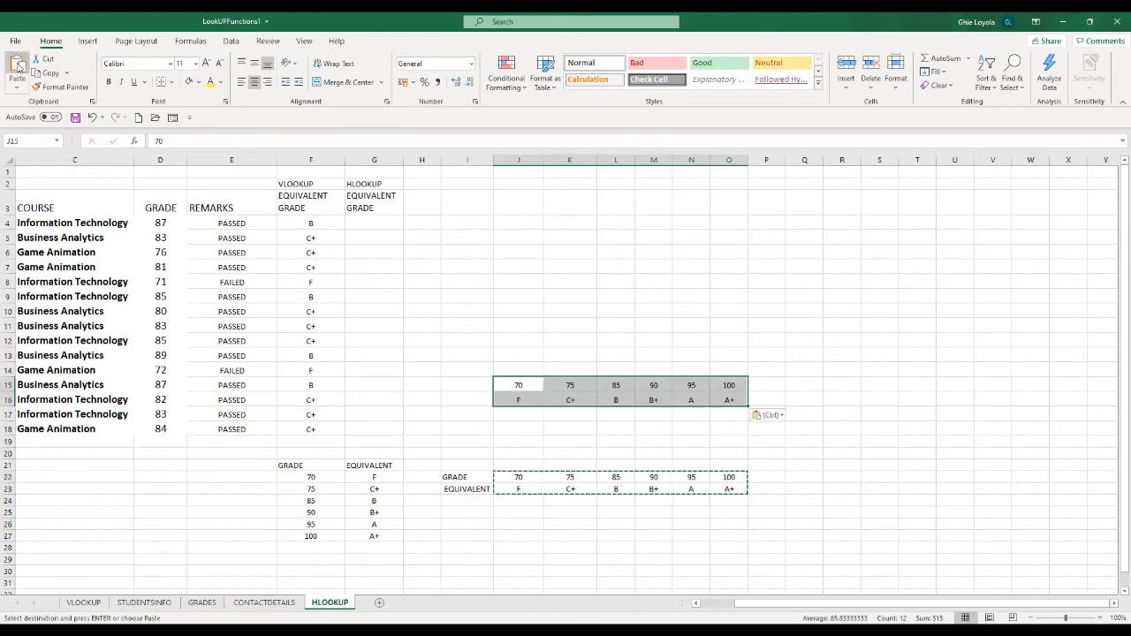
left_click(553, 283)
left_click(533, 432)
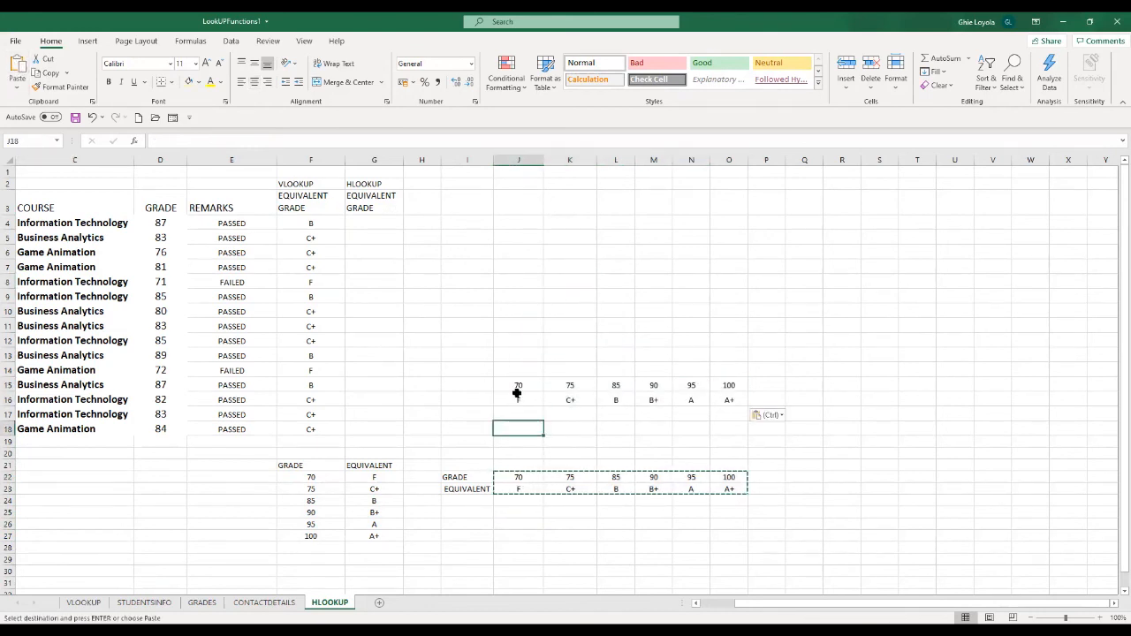
key("Escape")
Step: Name the pasted range J15:O16 horizontaltable and reselect the range to check its name
left_click_drag(517, 382, 724, 400)
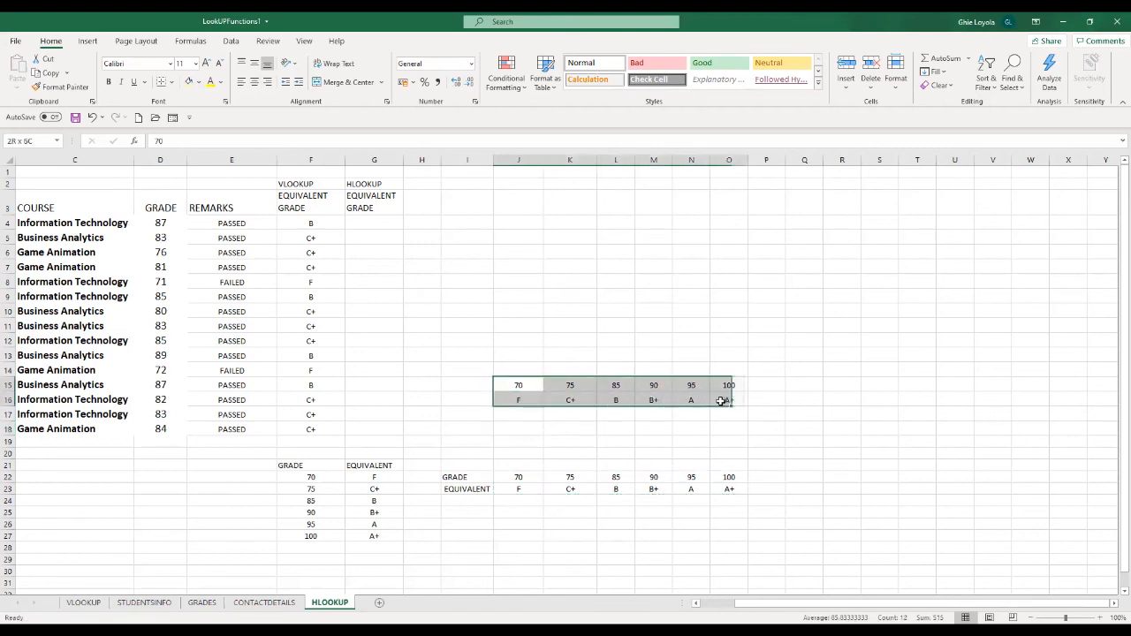
left_click(22, 140)
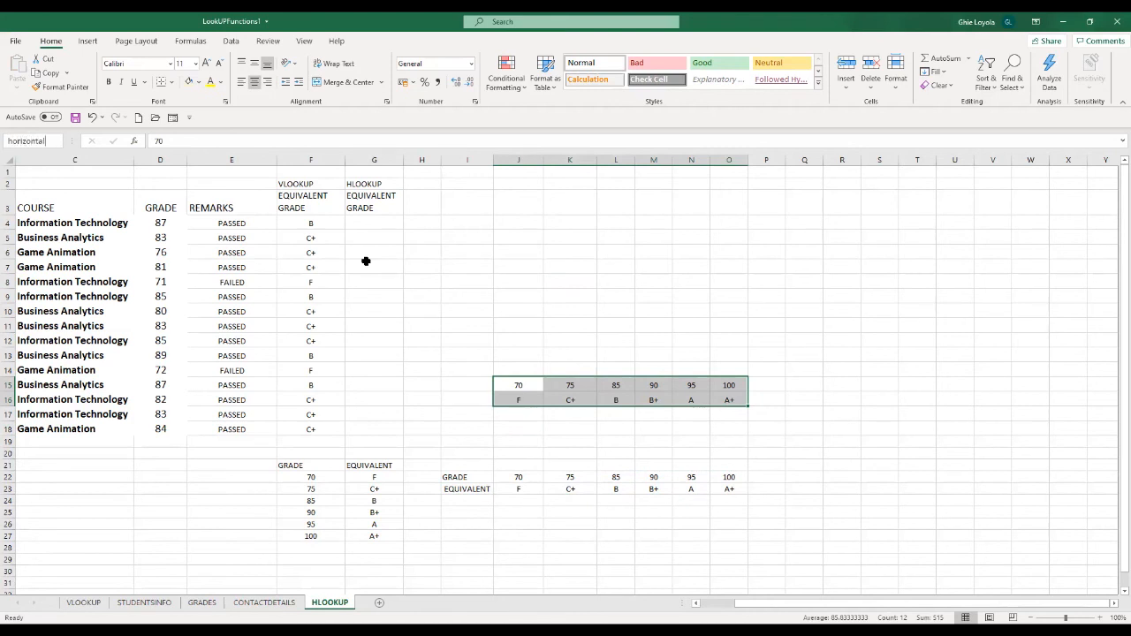
type("table")
key("Return")
left_click(540, 478)
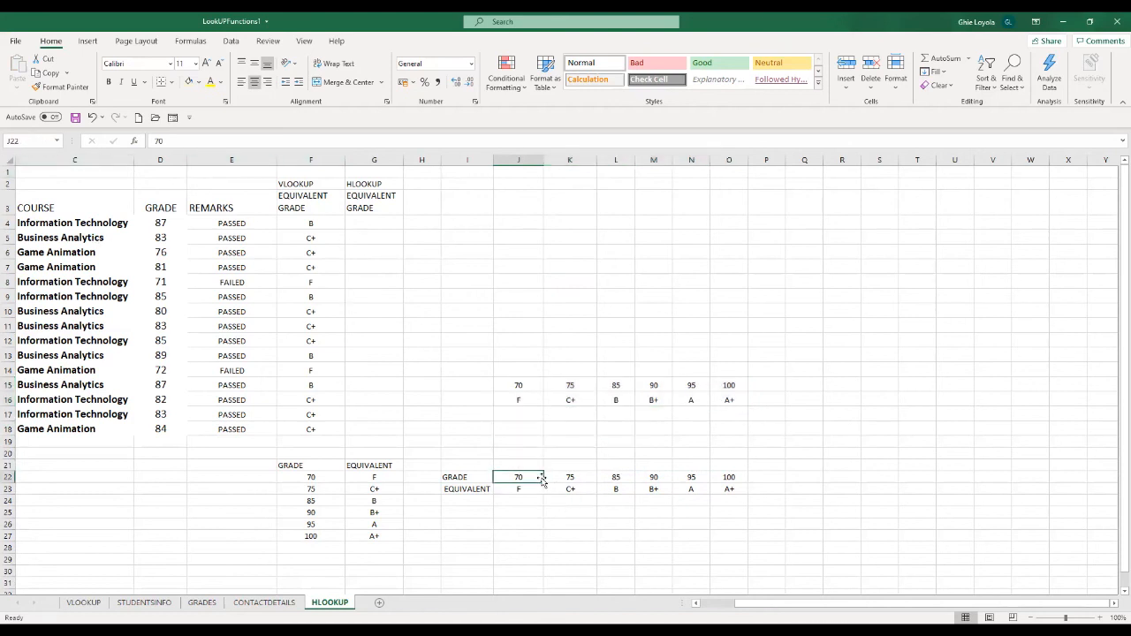
left_click(556, 504)
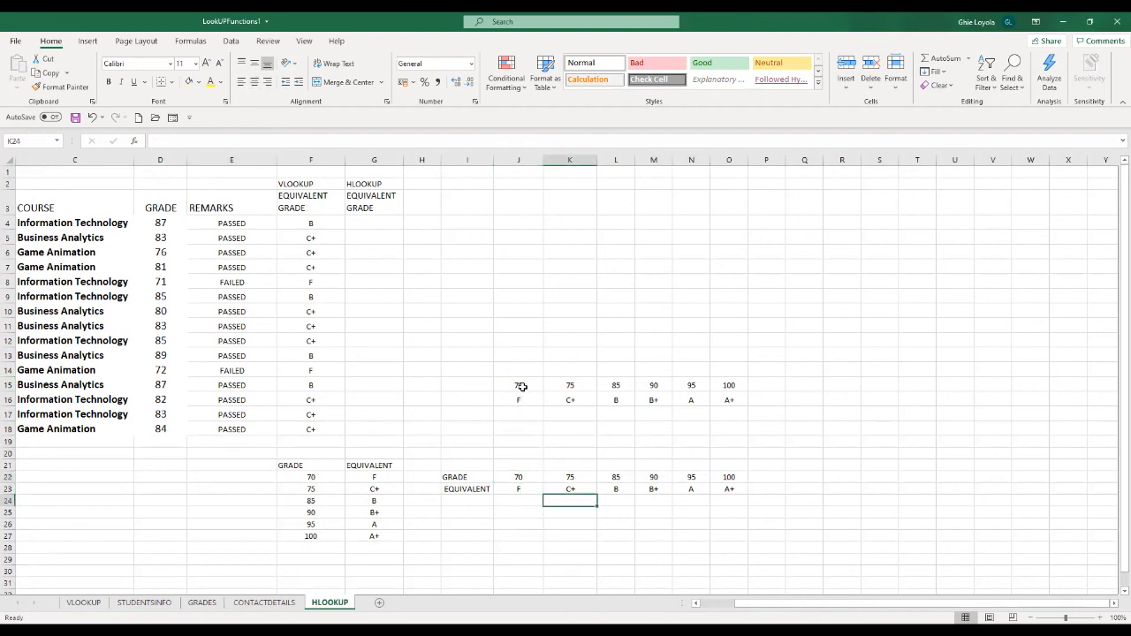
left_click(522, 386)
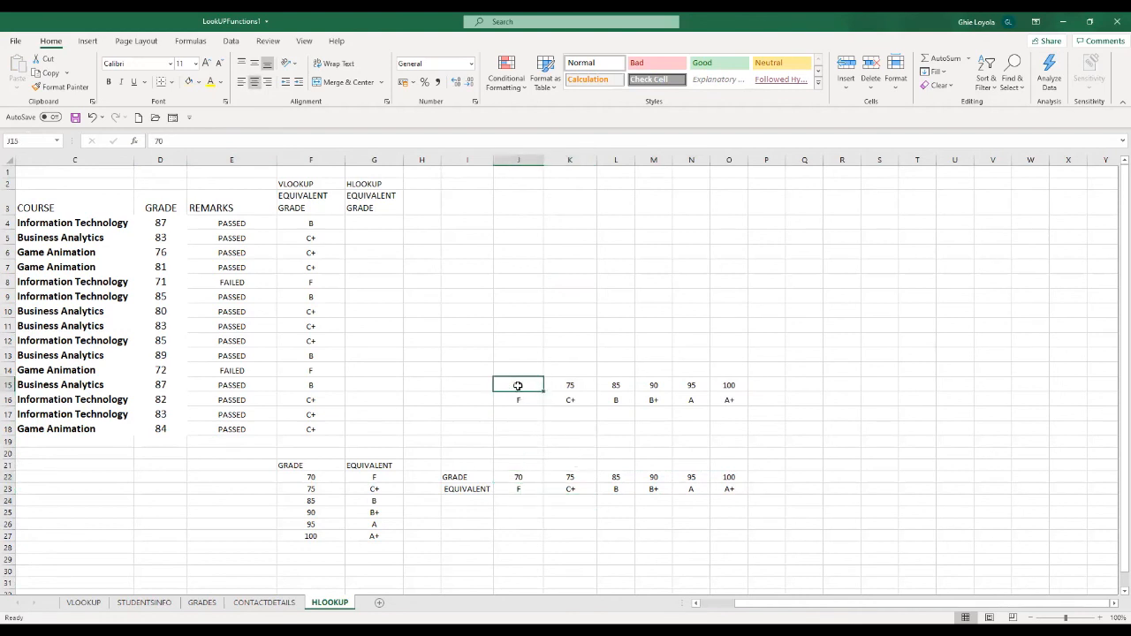
left_click_drag(518, 386, 740, 406)
left_click(649, 441)
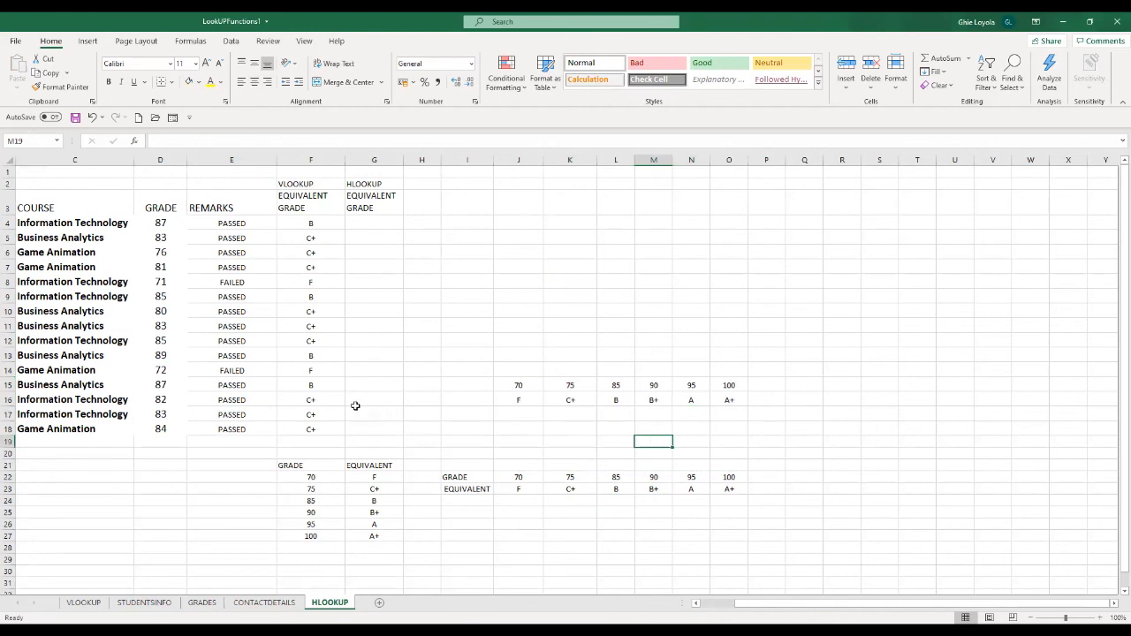
Step: Insert the HLOOKUP function from the Lookup & Reference category into G4
left_click(369, 224)
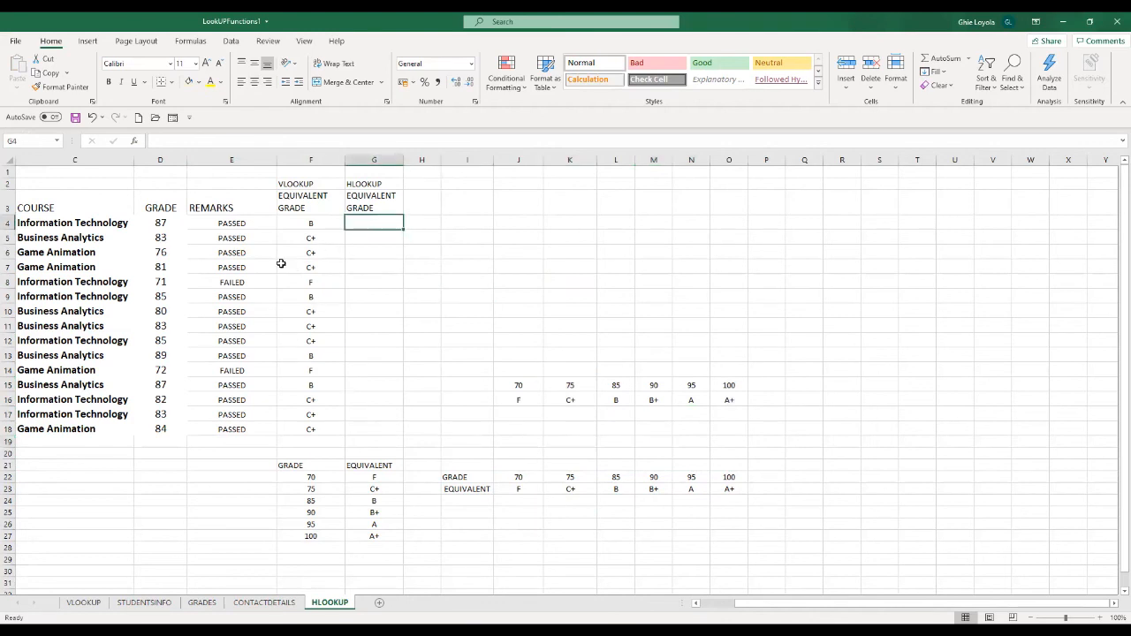
left_click(135, 143)
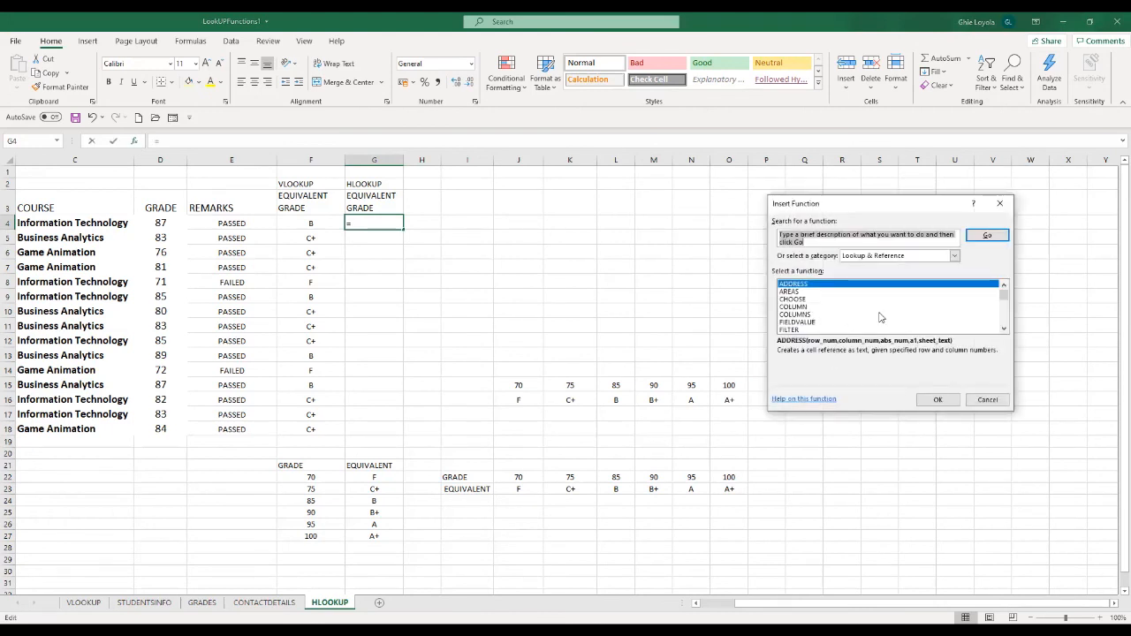
scroll(880, 318, "down", 1)
scroll(879, 317, "down", 1)
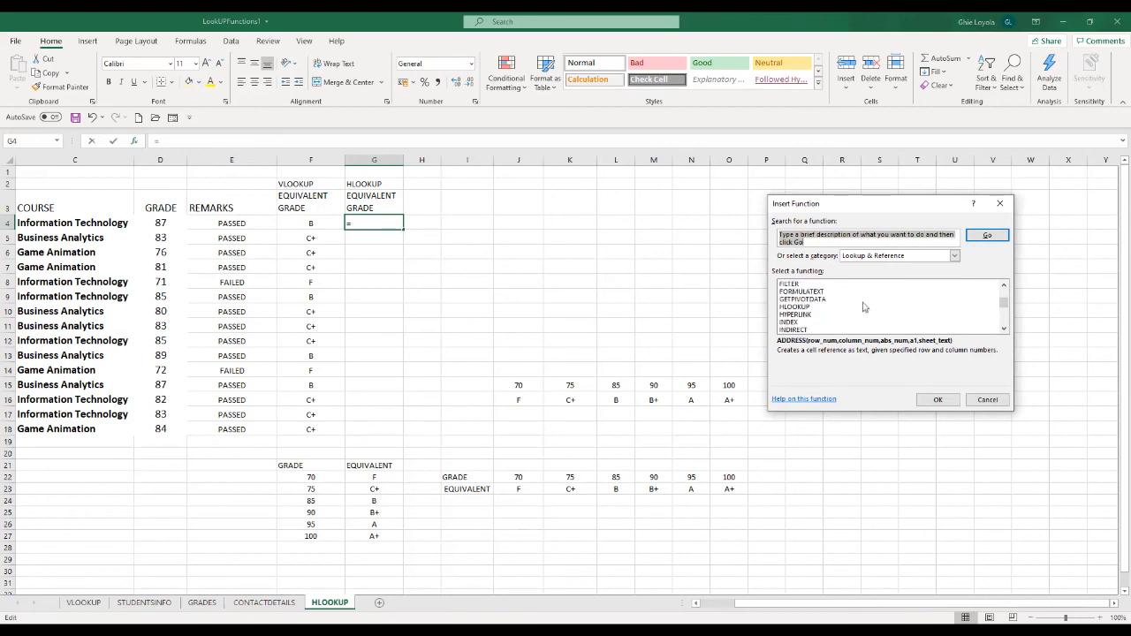
left_click(800, 308)
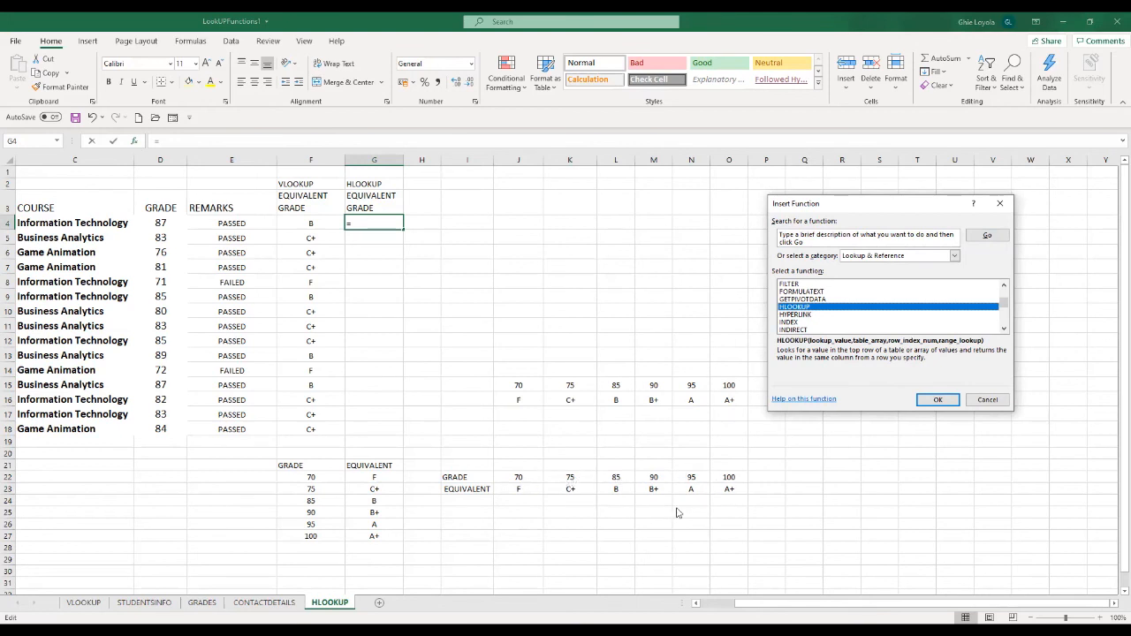
left_click(939, 401)
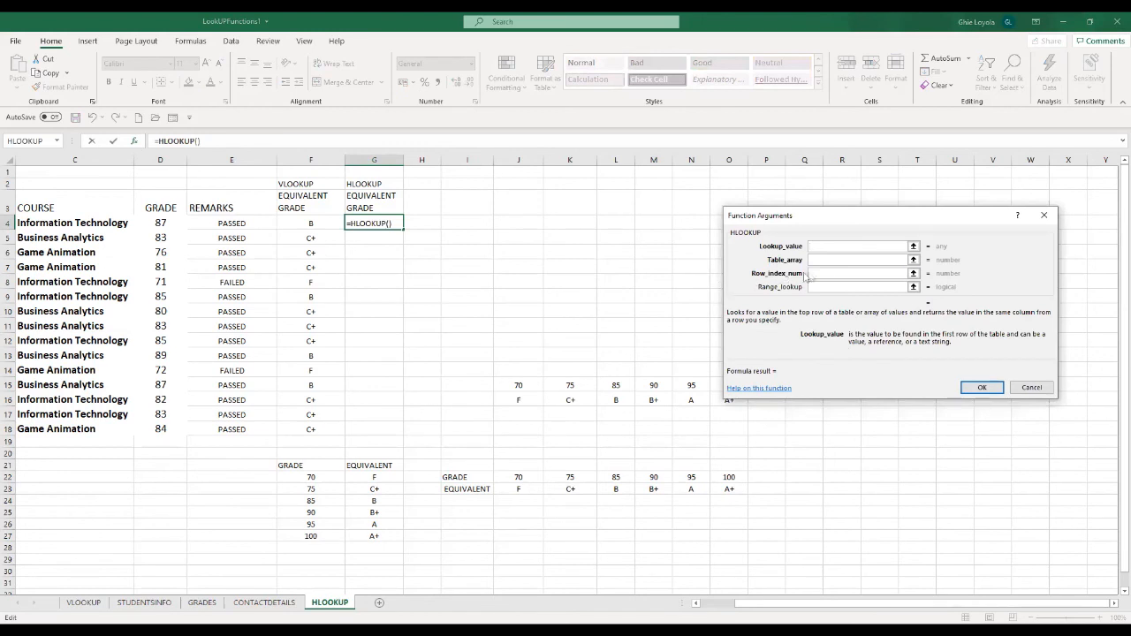
Step: Set the HLOOKUP lookup value to D4 and the table array to J22:O23, named RowTable
left_click(828, 247)
left_click(159, 223)
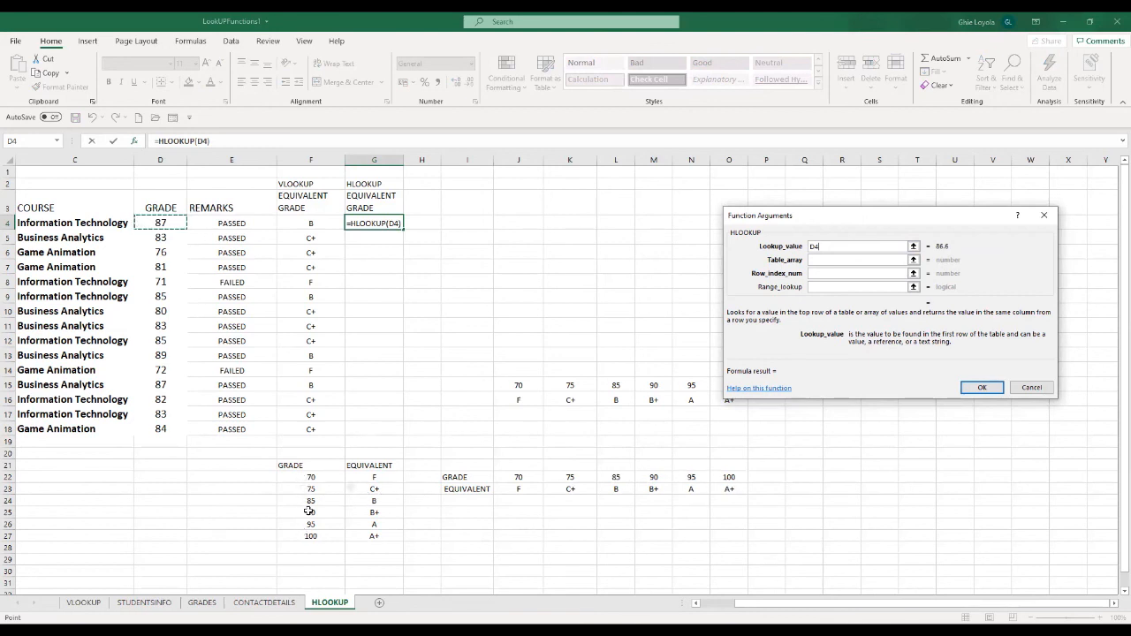
left_click(821, 261)
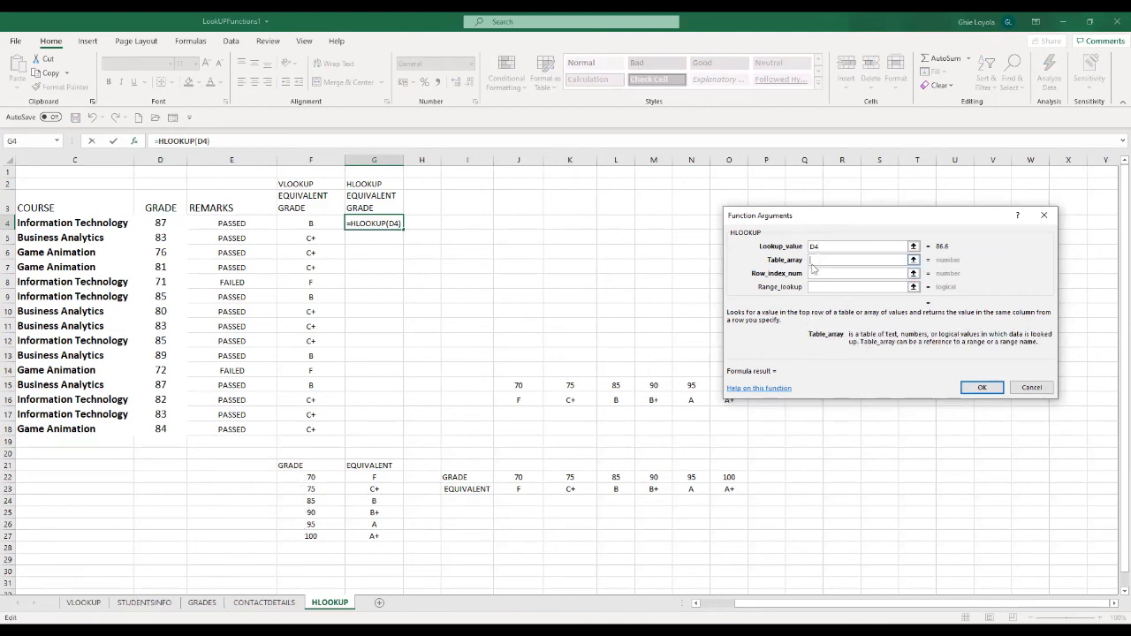
left_click(518, 476)
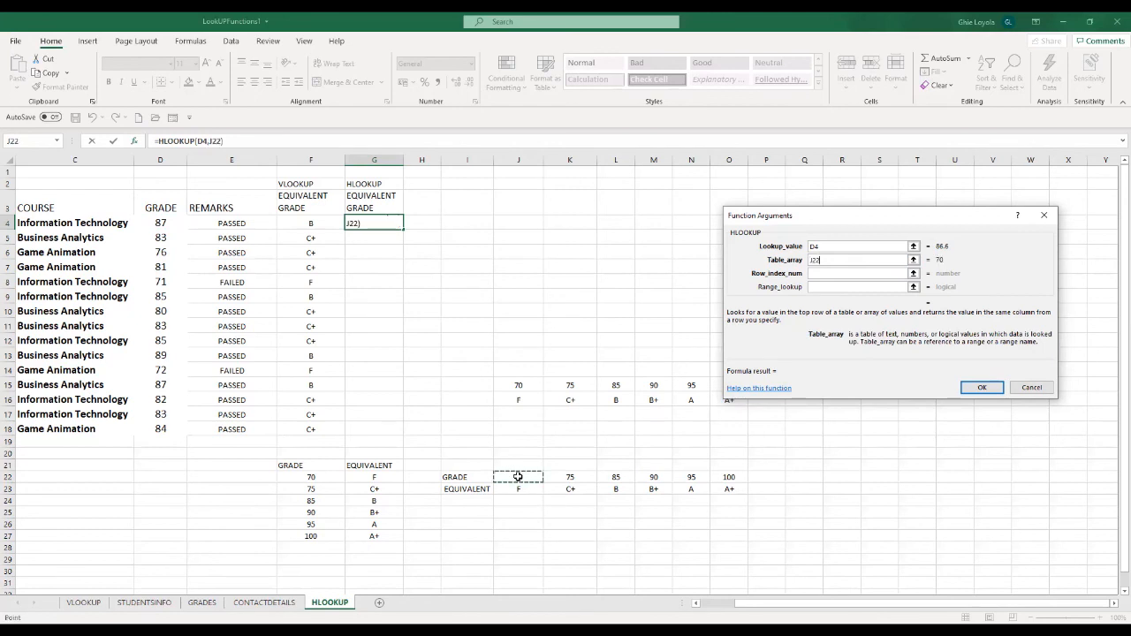
left_click_drag(518, 476, 729, 489)
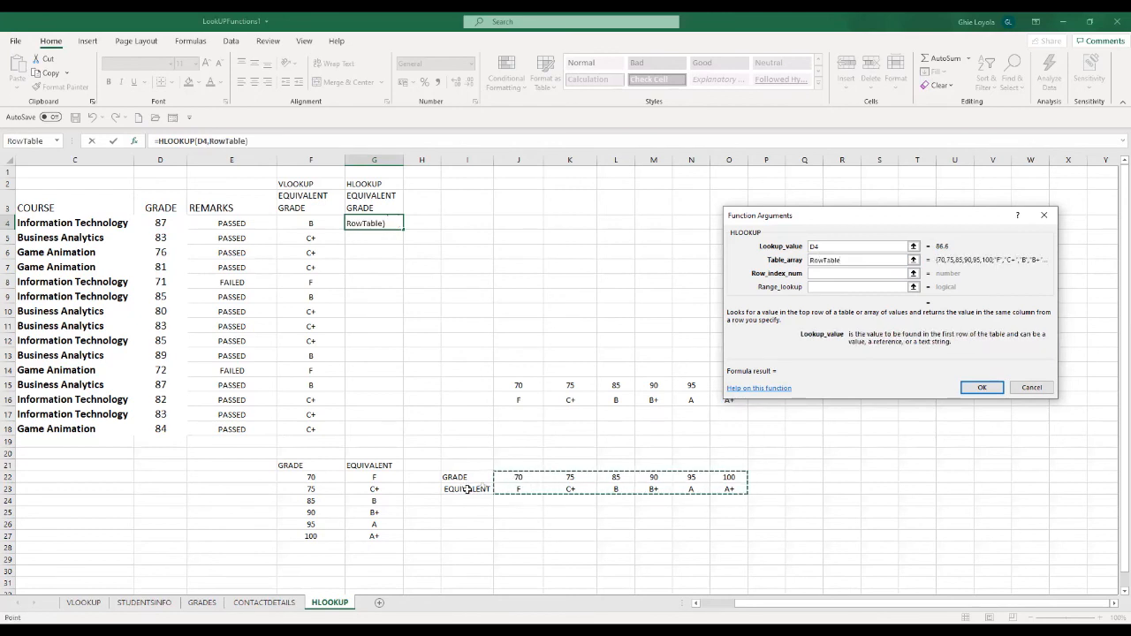
left_click(828, 273)
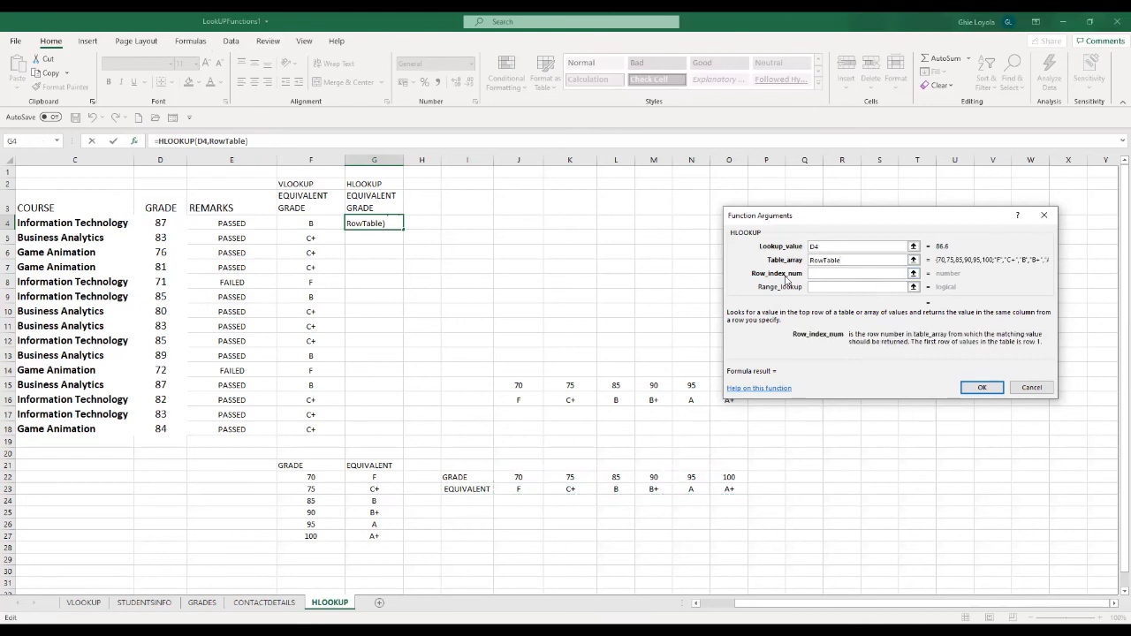
left_click(523, 492)
left_click_drag(520, 477, 729, 478)
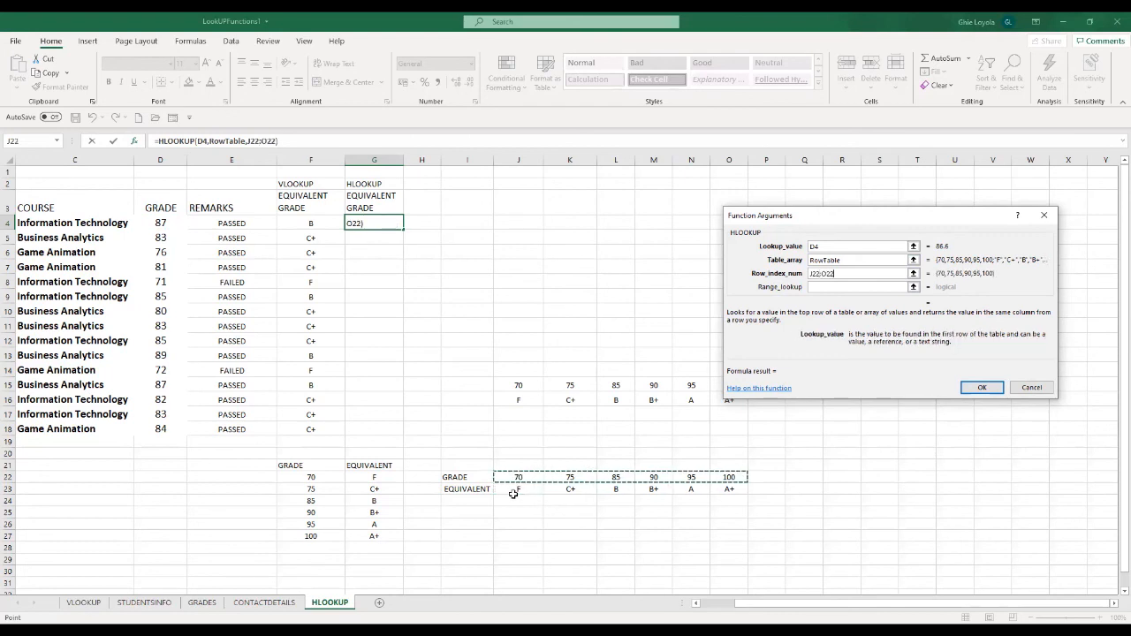
left_click(517, 490)
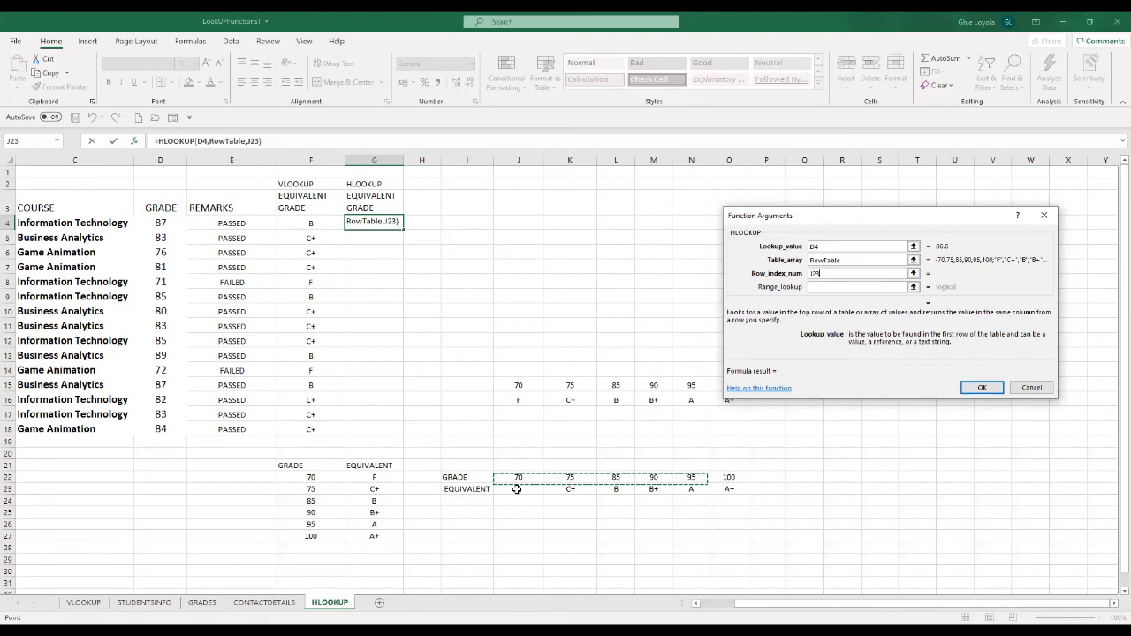
left_click_drag(718, 497, 718, 497)
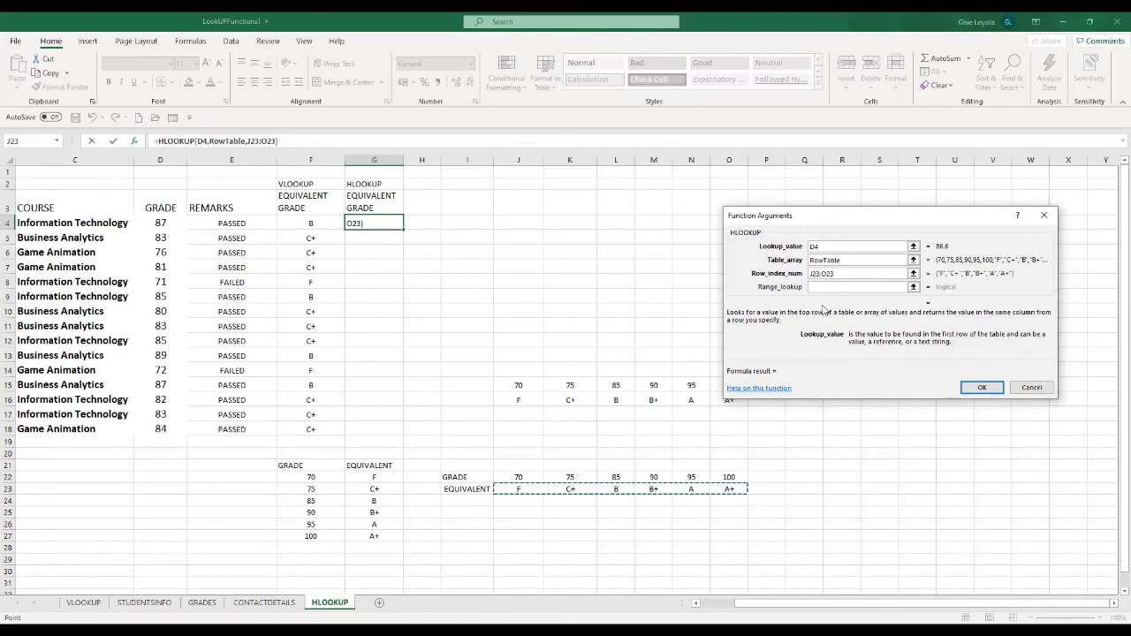
Step: Set the HLOOKUP row index number to 2 and range lookup to TRUE, and finish the formula in G4
left_click_drag(836, 274, 791, 275)
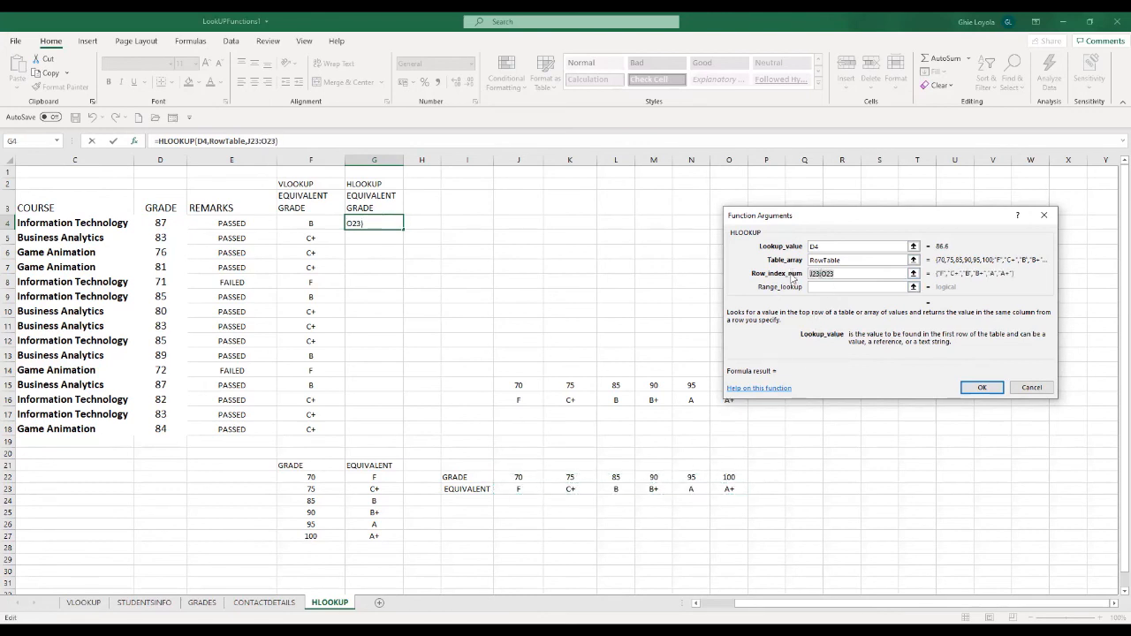
type("2")
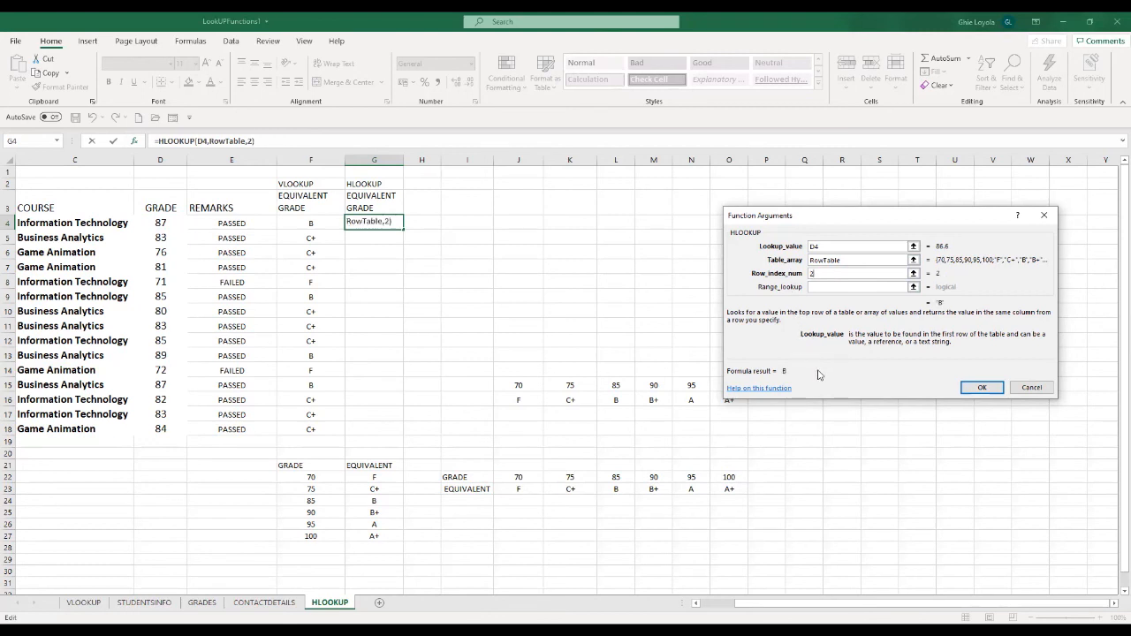
left_click(824, 287)
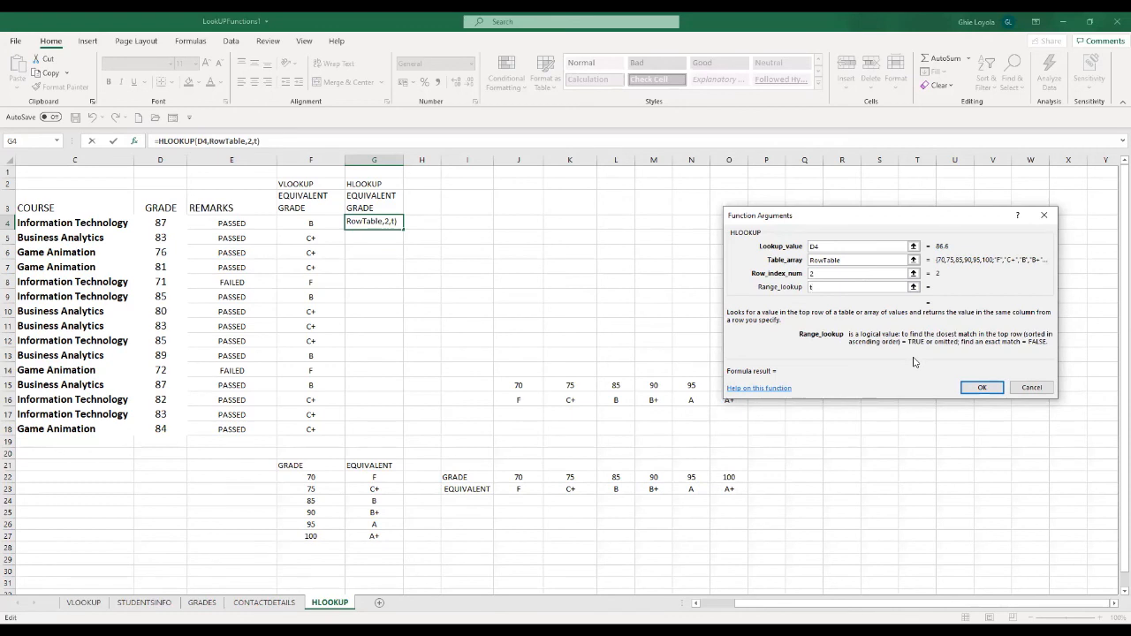
key("BackSpace")
type("TRUE")
left_click(983, 389)
left_click(510, 250)
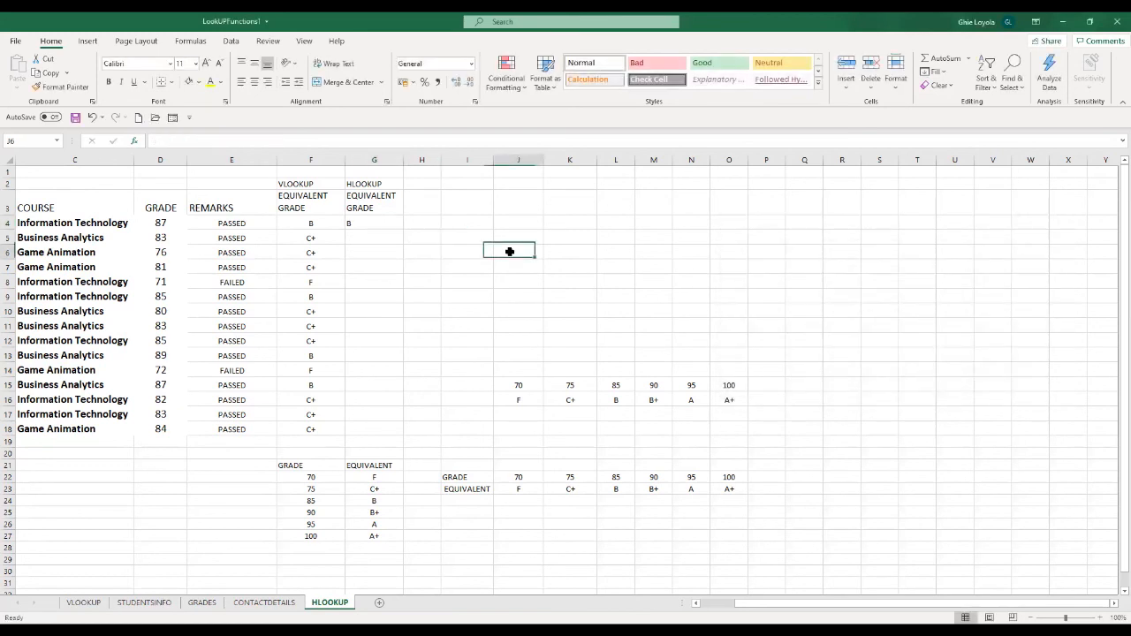
Step: Fill the HLOOKUP formula from G4 down the equivalent grade column to G18
left_click(376, 225)
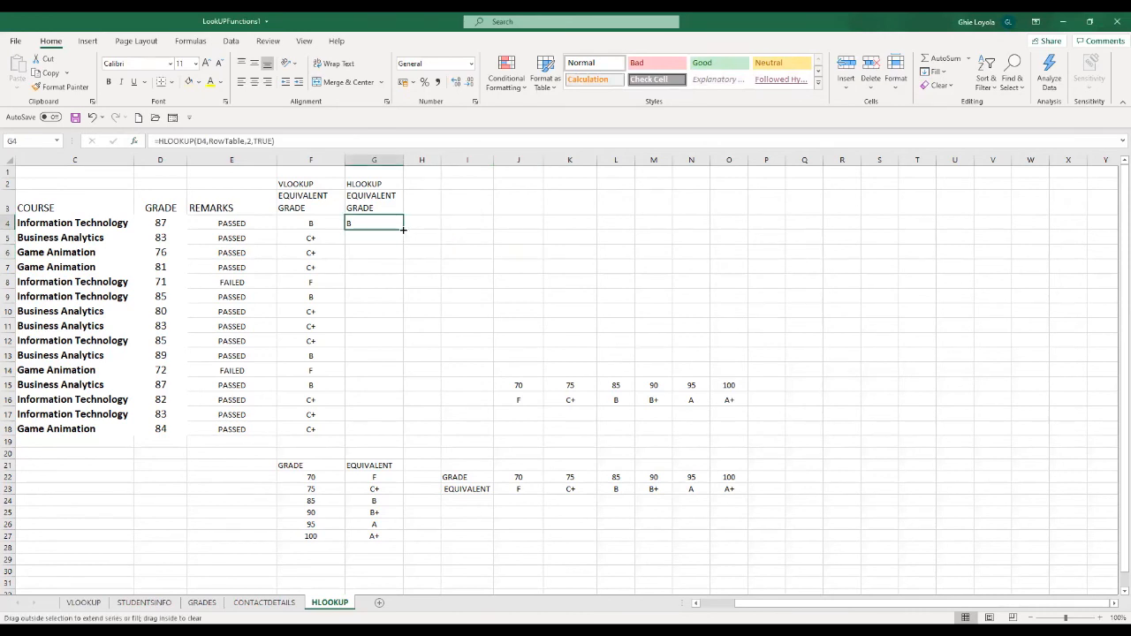
double_click(403, 230)
left_click(477, 292)
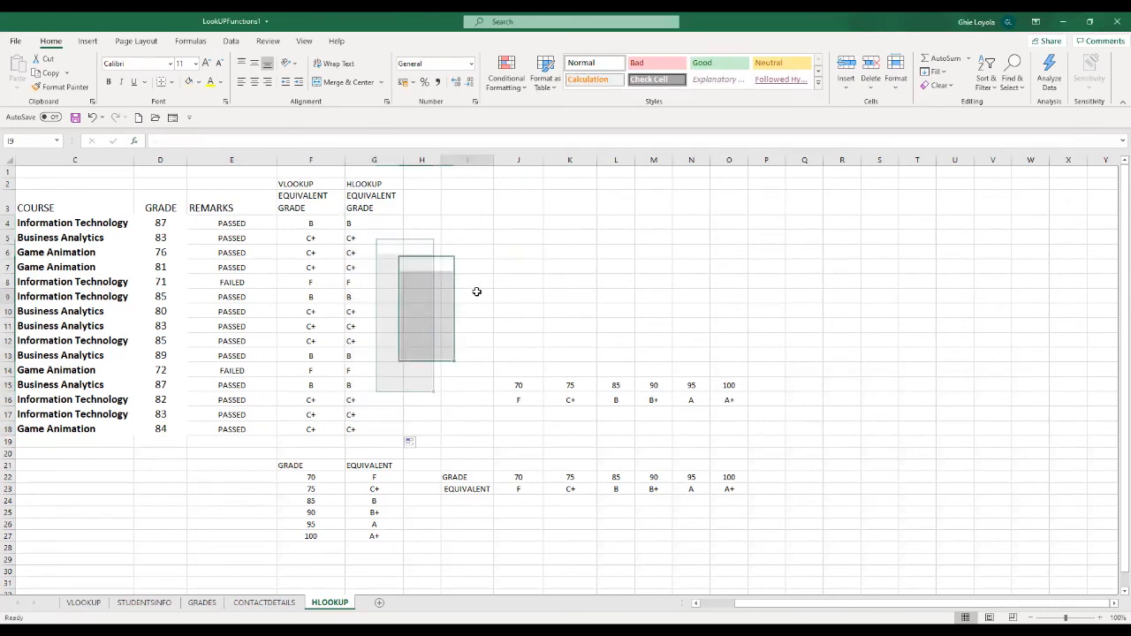
Step: Examine the filled HLOOKUP formulas in column G through row 18 and compare the VLOOKUP and HLOOKUP equivalent grade columns
left_click(369, 252)
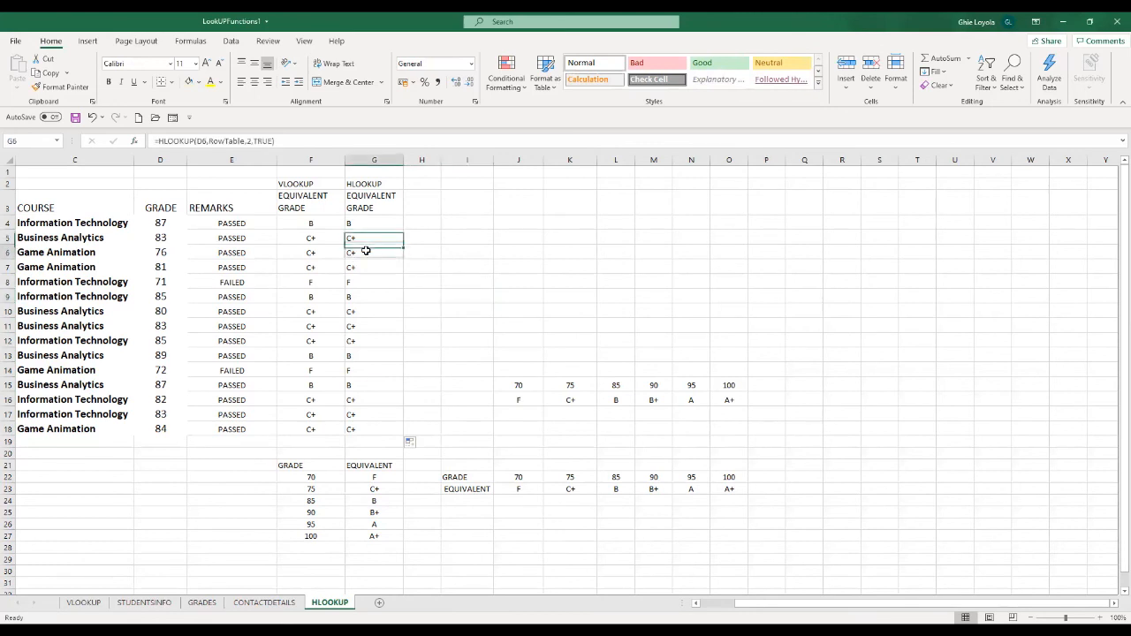
left_click(368, 267)
left_click(369, 282)
left_click(368, 297)
left_click(368, 311)
left_click(369, 326)
left_click(365, 355)
left_click(364, 374)
left_click(368, 386)
left_click(370, 398)
left_click(372, 429)
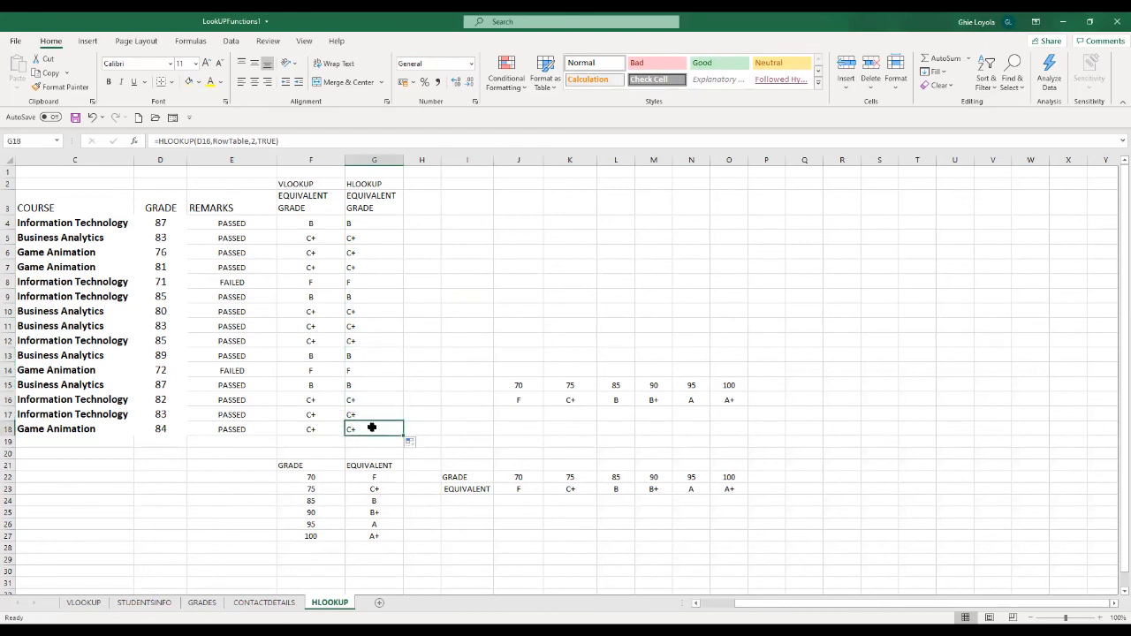
left_click(392, 252)
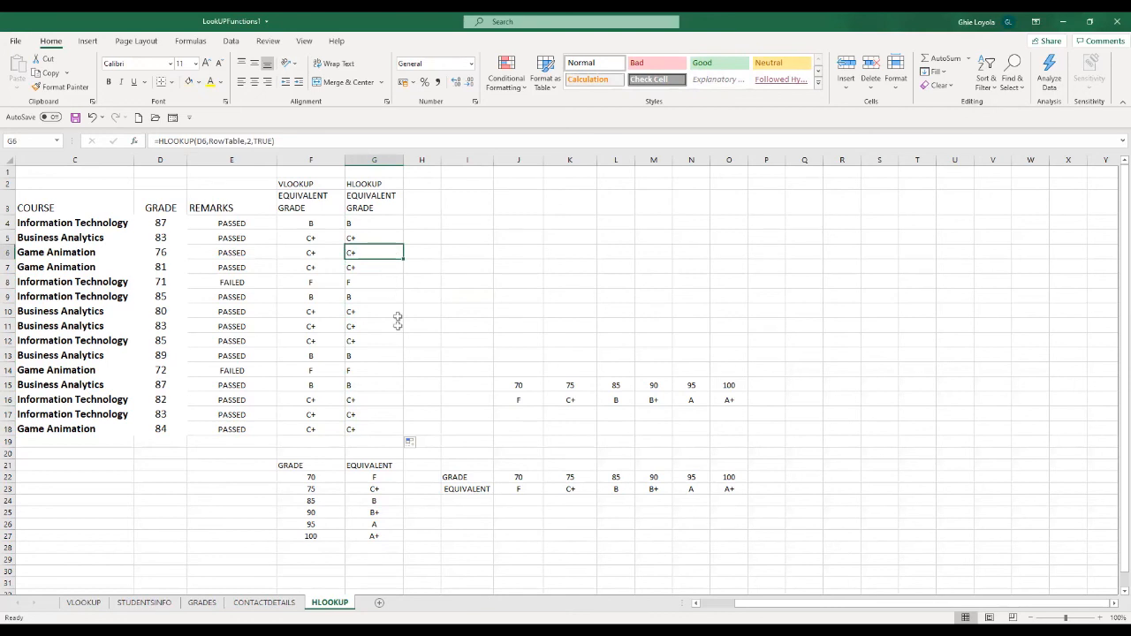
left_click(374, 381)
left_click(368, 414)
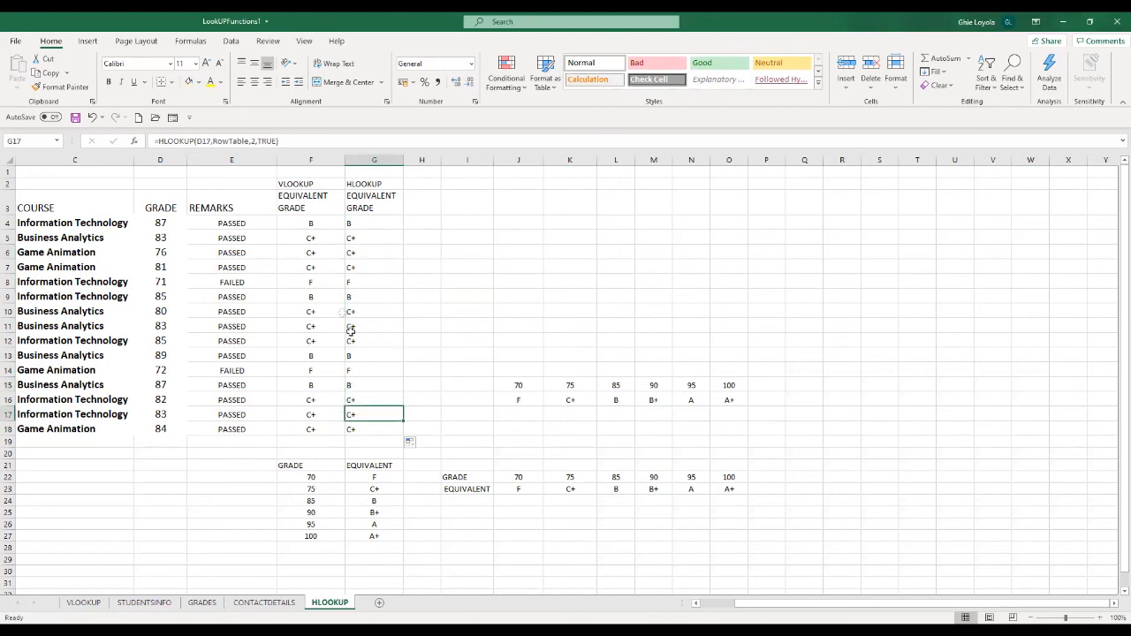
left_click(301, 184)
left_click(366, 184)
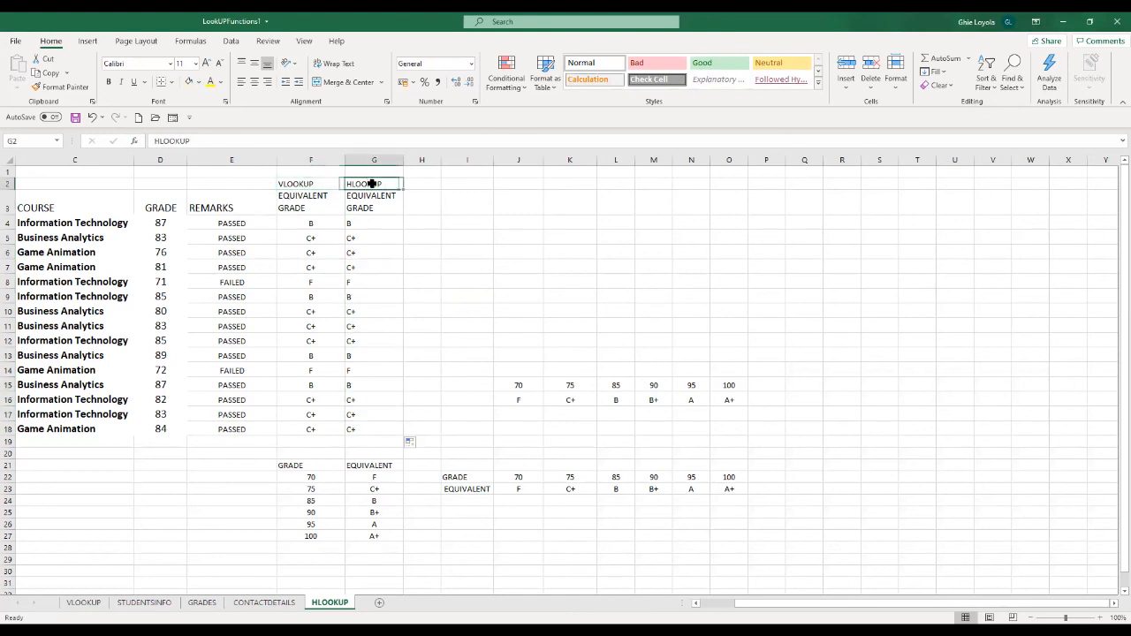